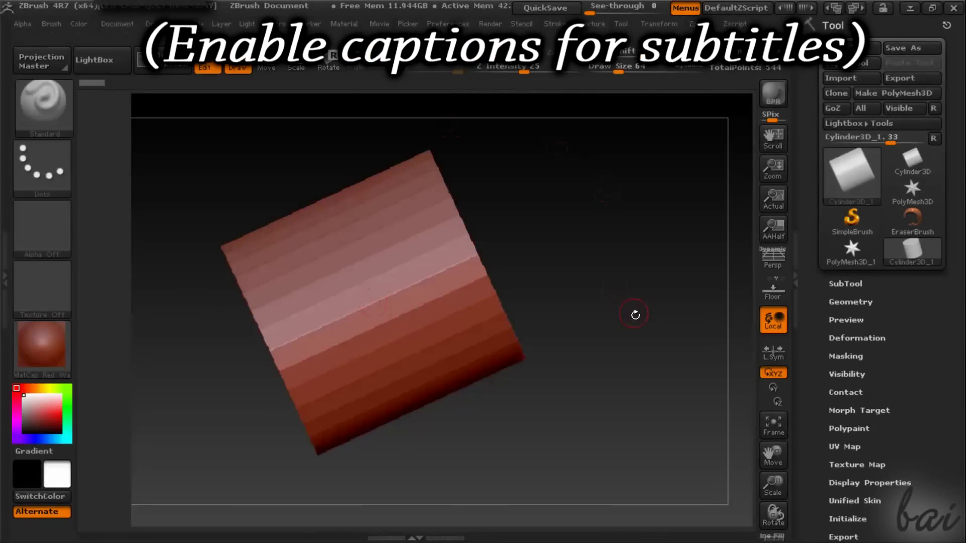
# Step: Rotate the cylinder to its top cap and apply the MatCap Metal02 material
pyautogui.moveTo(635, 316); pyautogui.dragTo(579, 240)
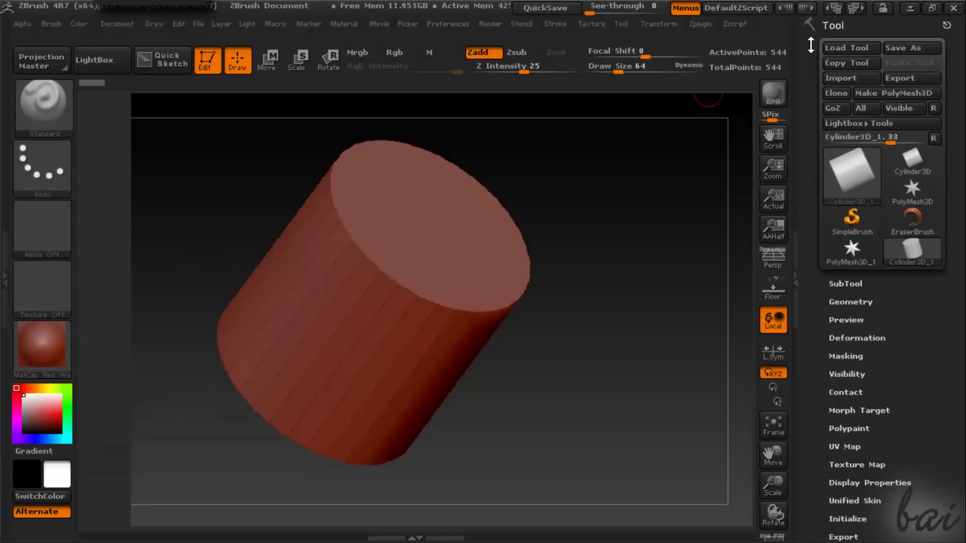
pyautogui.click(45, 361)
pyautogui.click(128, 263)
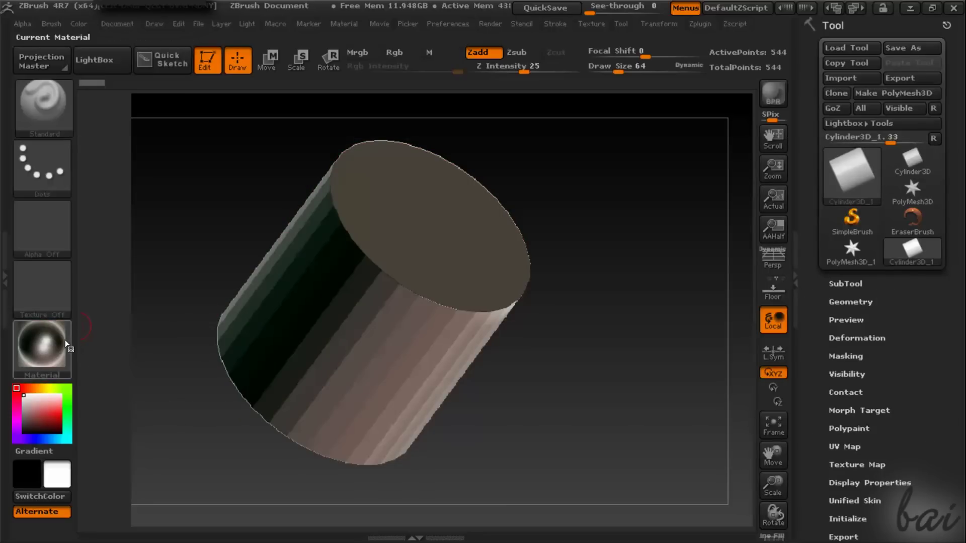
# Step: Switch the cylinder to the Hair material and spin it through several orientations
pyautogui.moveTo(590, 314); pyautogui.dragTo(280, 251)
pyautogui.click(65, 346)
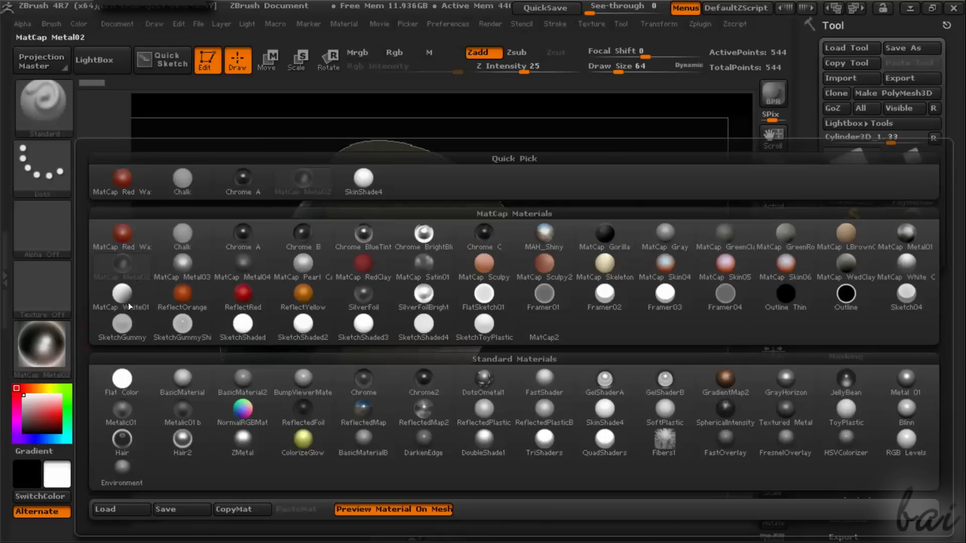
pyautogui.click(122, 439)
pyautogui.moveTo(582, 364); pyautogui.dragTo(166, 276)
# Step: Cycle through the compact_UI and Sculpt01 layout presets, ending on the Default layout
pyautogui.click(71, 336)
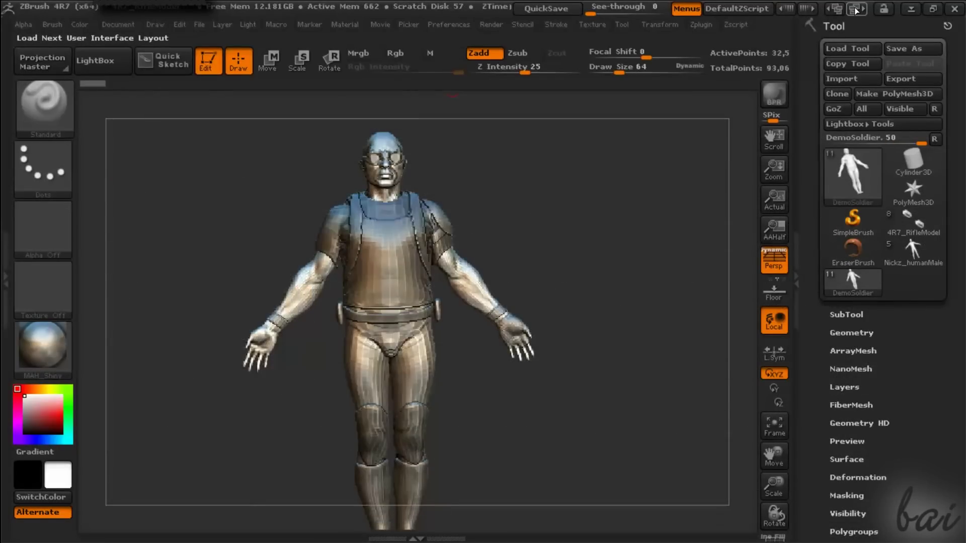
pyautogui.click(856, 11)
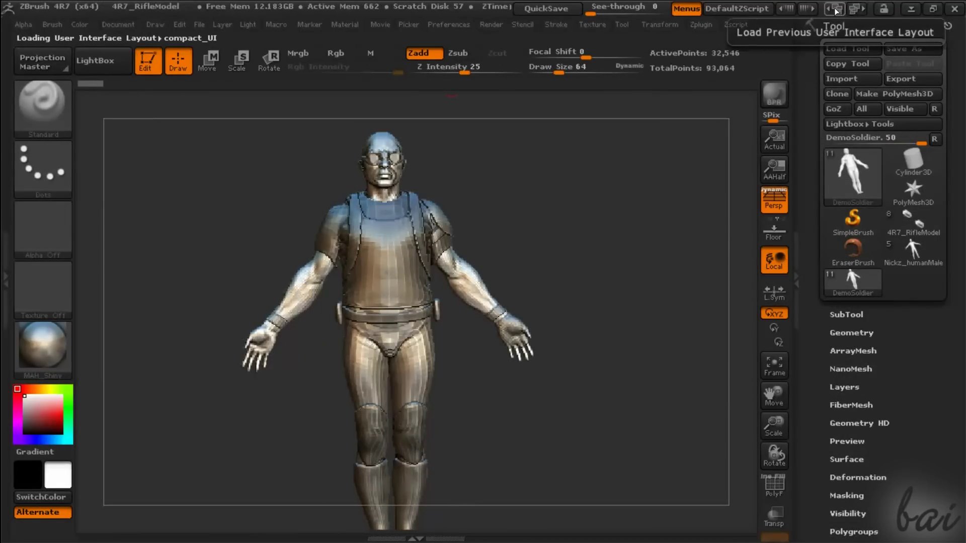
pyautogui.click(833, 8)
pyautogui.click(854, 11)
pyautogui.click(854, 11)
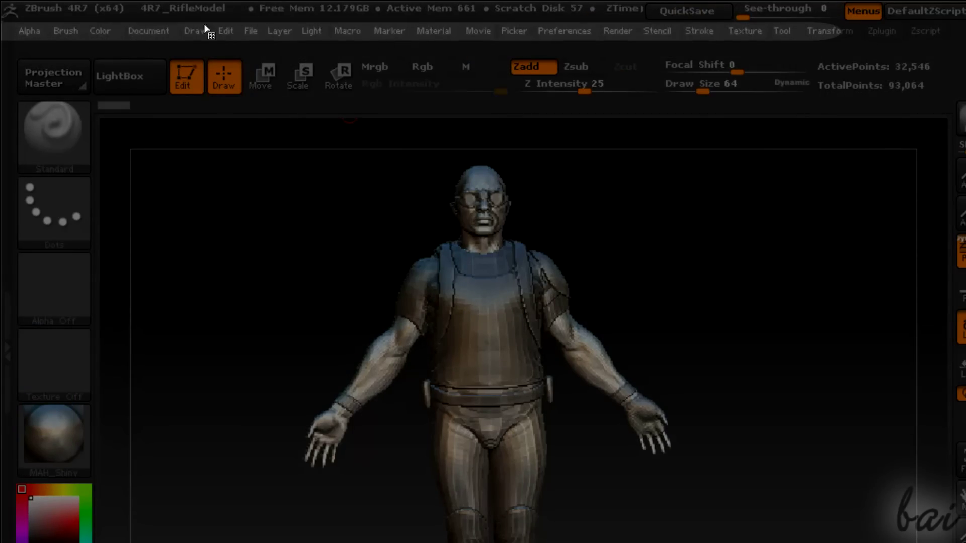
# Step: Look through the Alpha, Brush, Color, Document and File menus
pyautogui.click(28, 27)
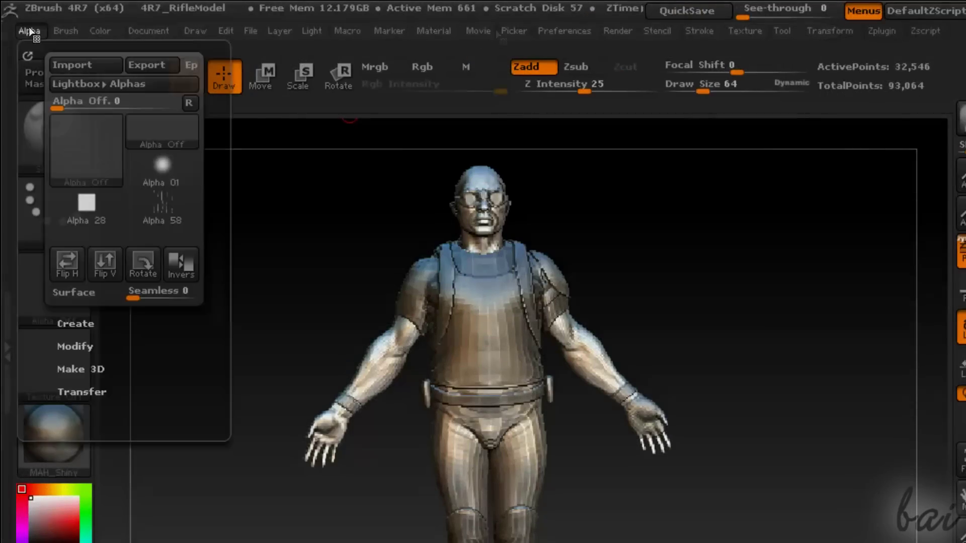
pyautogui.click(65, 26)
pyautogui.click(102, 30)
pyautogui.click(141, 30)
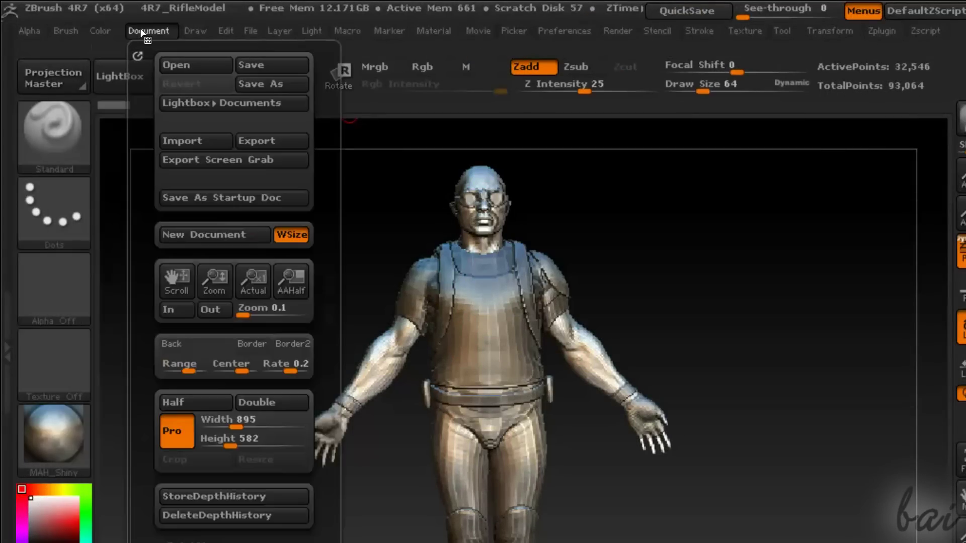
pyautogui.click(250, 31)
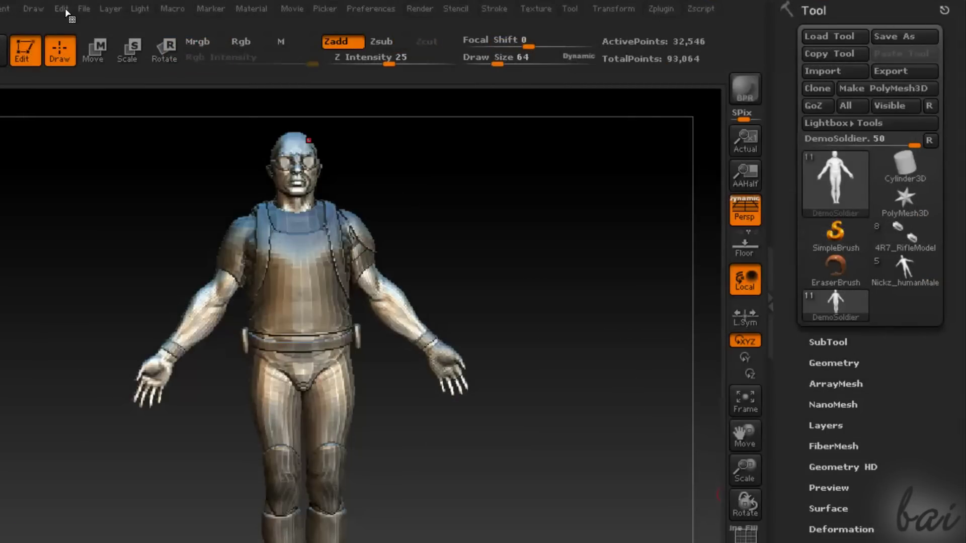
# Step: Dock the Edit and Preferences palettes in the right tray above Tool
pyautogui.click(62, 9)
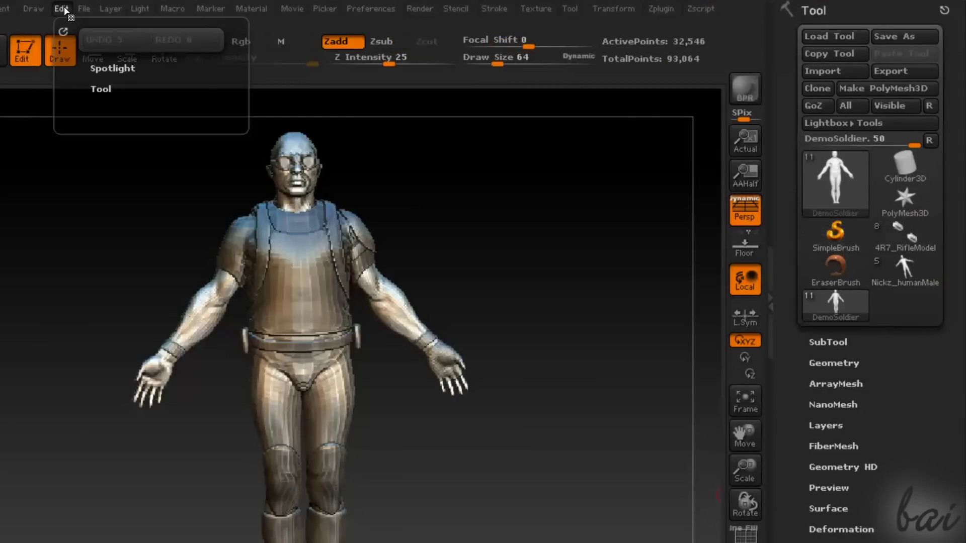
pyautogui.click(66, 32)
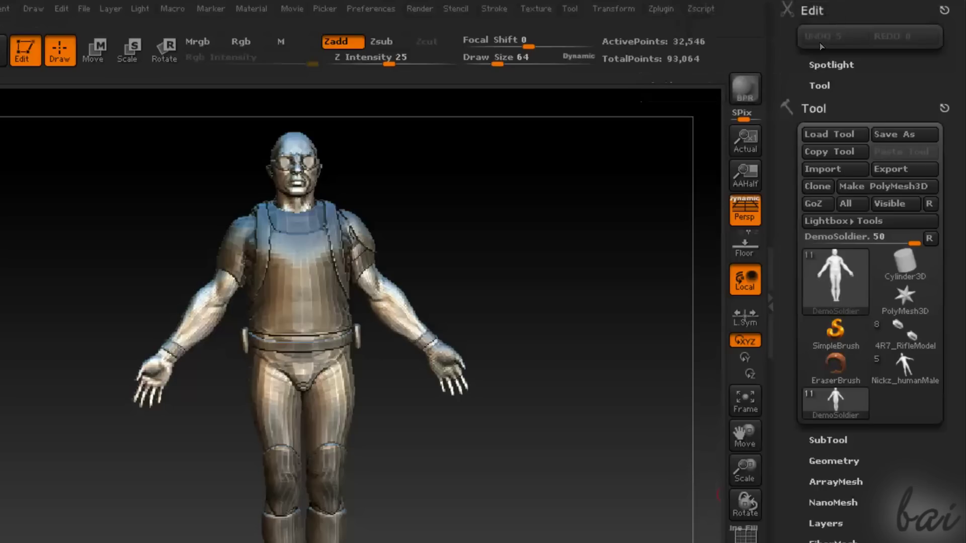
pyautogui.click(360, 10)
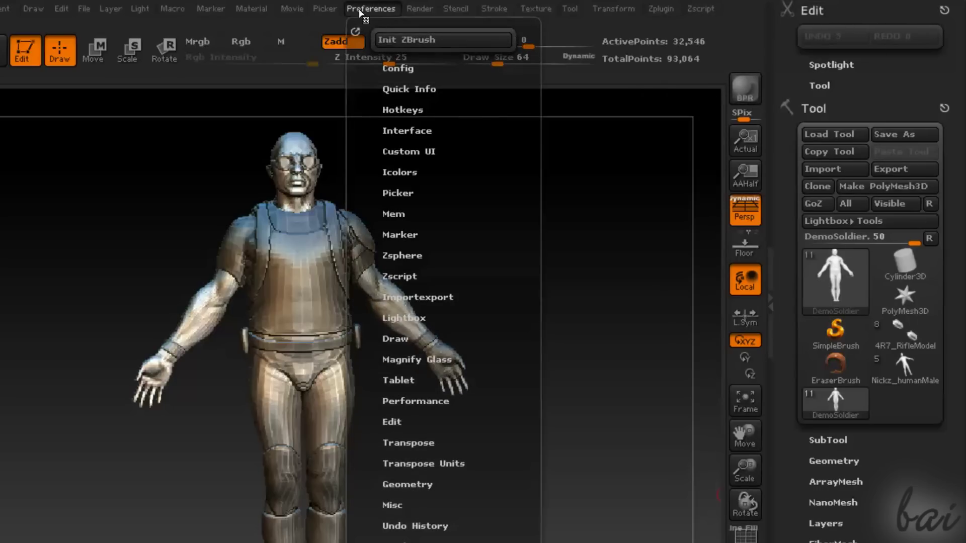
pyautogui.click(355, 31)
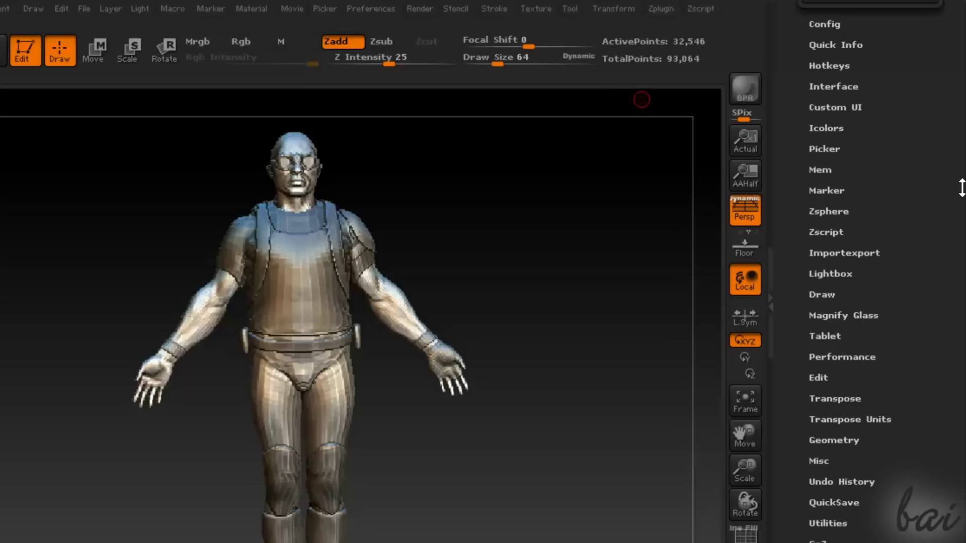
# Step: Collapse and re-expand the docked Preferences palette, scrolling the tray, then collapse it
pyautogui.moveTo(961, 188); pyautogui.dragTo(955, 311)
pyautogui.click(850, 11)
pyautogui.click(855, 10)
pyautogui.scroll(-2, 852, 9)
pyautogui.moveTo(948, 96); pyautogui.dragTo(956, 150)
pyautogui.click(858, 10)
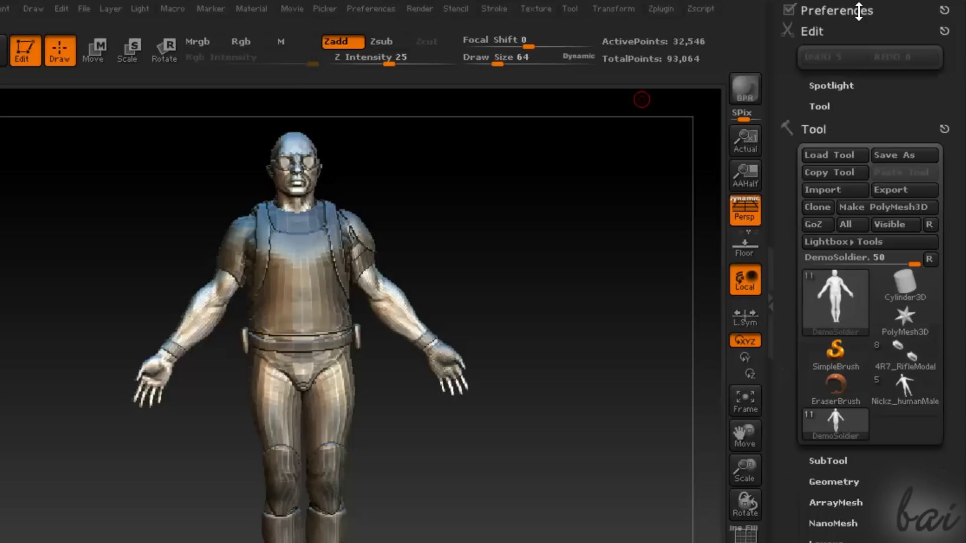
# Step: Collapse the Edit palette and reopen the Tool palette to show its loaded tools
pyautogui.click(861, 31)
pyautogui.click(862, 31)
pyautogui.click(859, 30)
pyautogui.click(861, 52)
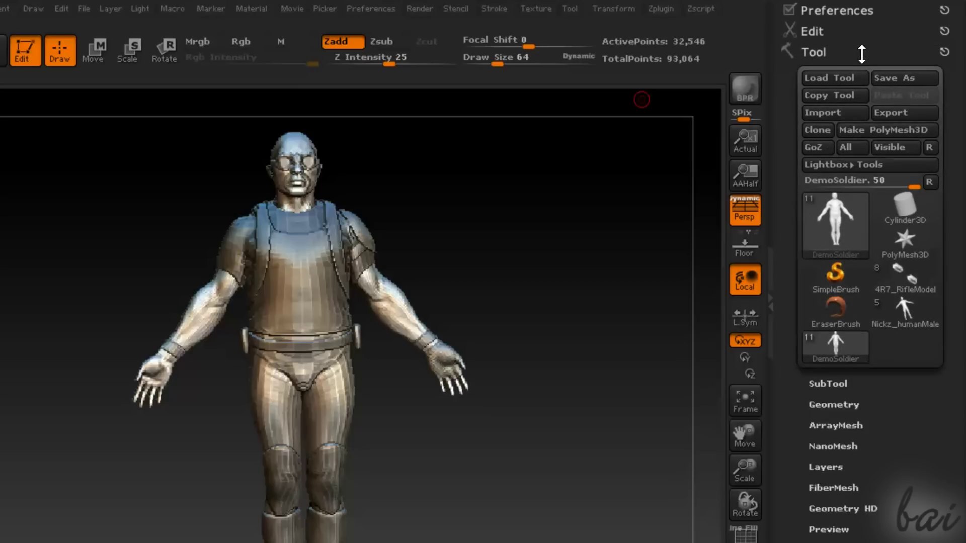
pyautogui.scroll(-5, 858, 48)
pyautogui.moveTo(955, 64); pyautogui.dragTo(952, 106)
pyautogui.moveTo(944, 35); pyautogui.dragTo(964, 128)
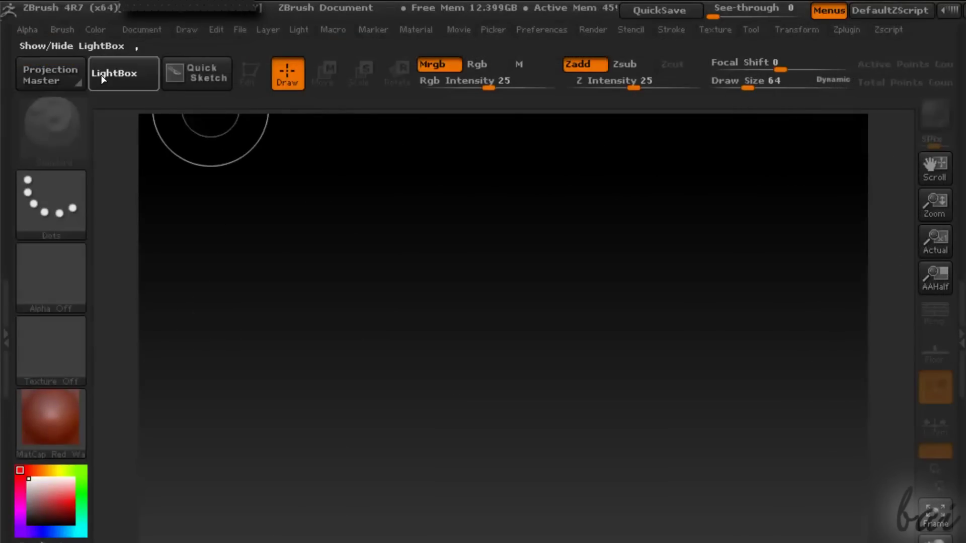
# Step: Open LightBox and view its ZBrush, Project, Tool, Brush, Texture, Alpha and Material tabs
pyautogui.click(103, 77)
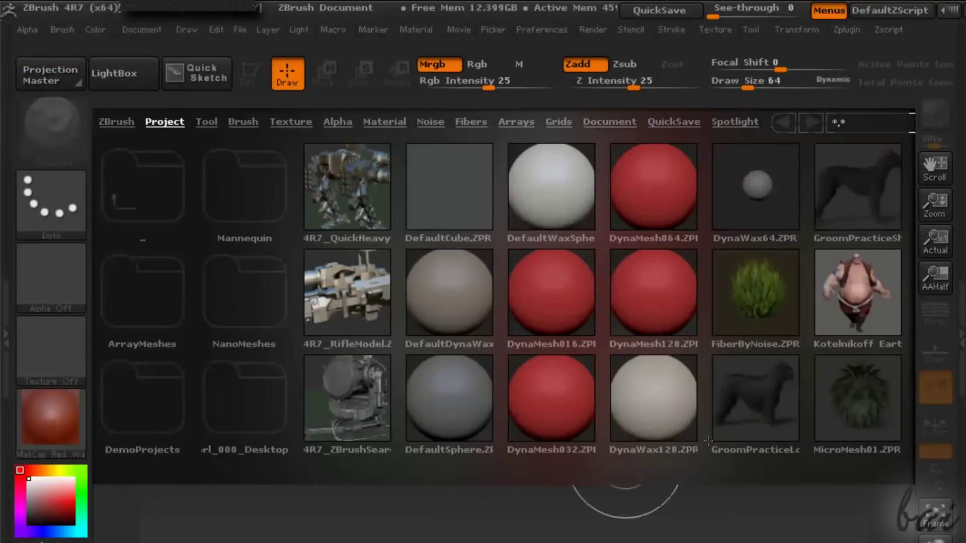
pyautogui.click(122, 121)
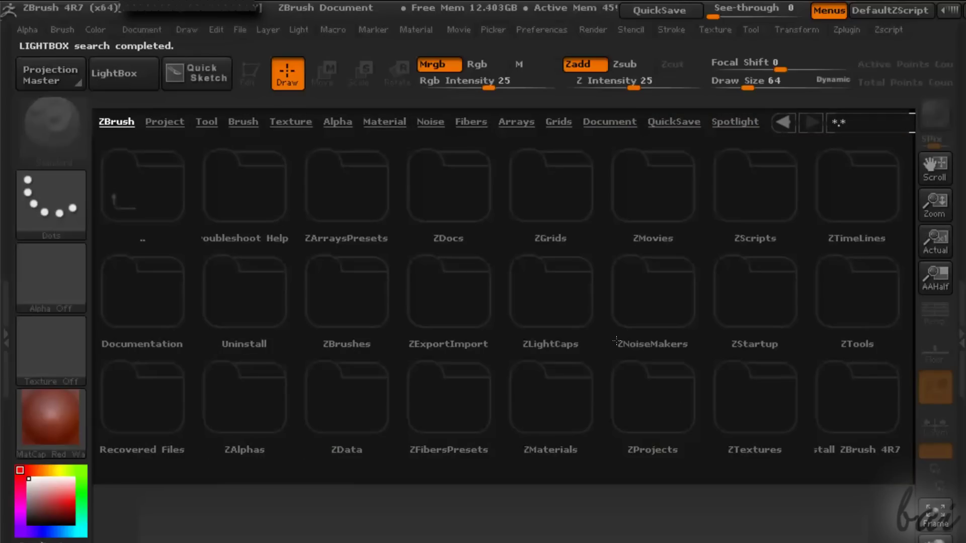
pyautogui.click(165, 123)
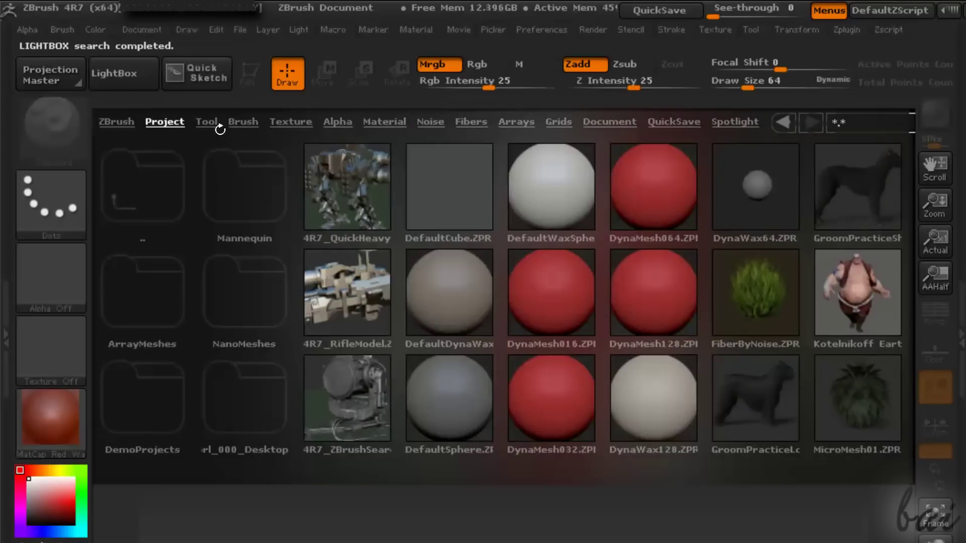
pyautogui.click(207, 122)
pyautogui.click(245, 125)
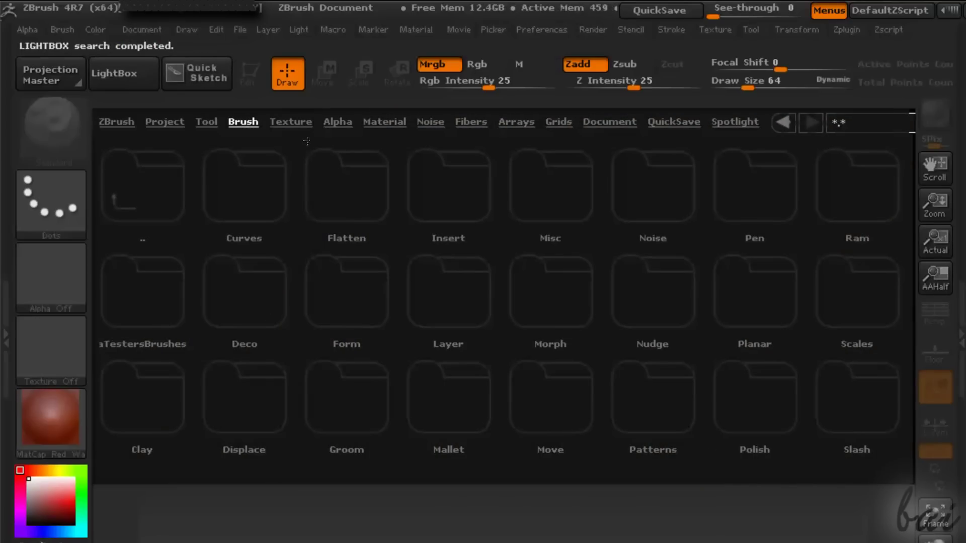
pyautogui.click(290, 122)
pyautogui.click(336, 122)
pyautogui.click(397, 122)
# Step: Browse the Noise and Fibers collections, then return to LightBox's ZBrush install folders
pyautogui.click(430, 122)
pyautogui.click(471, 122)
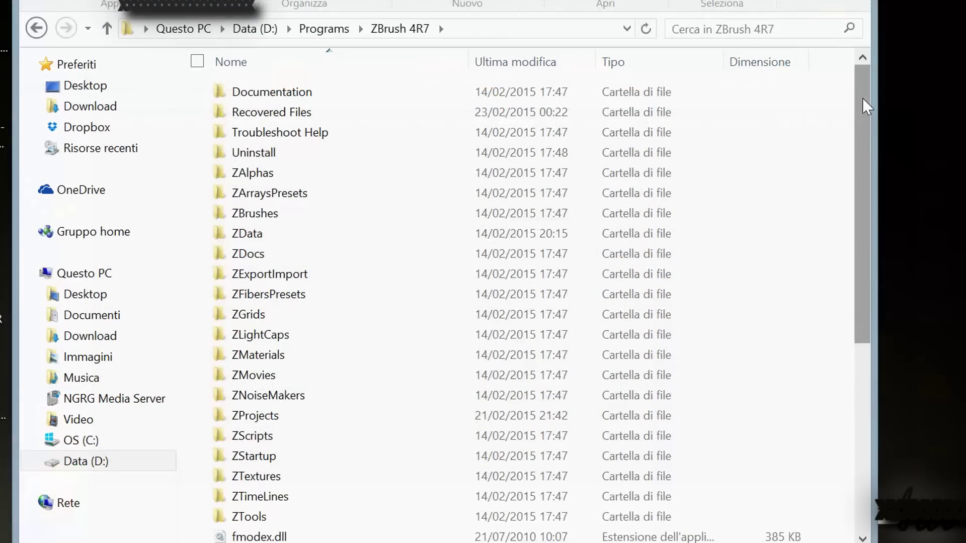
pyautogui.scroll(-2, 862, 121)
pyautogui.scroll(2, 825, 189)
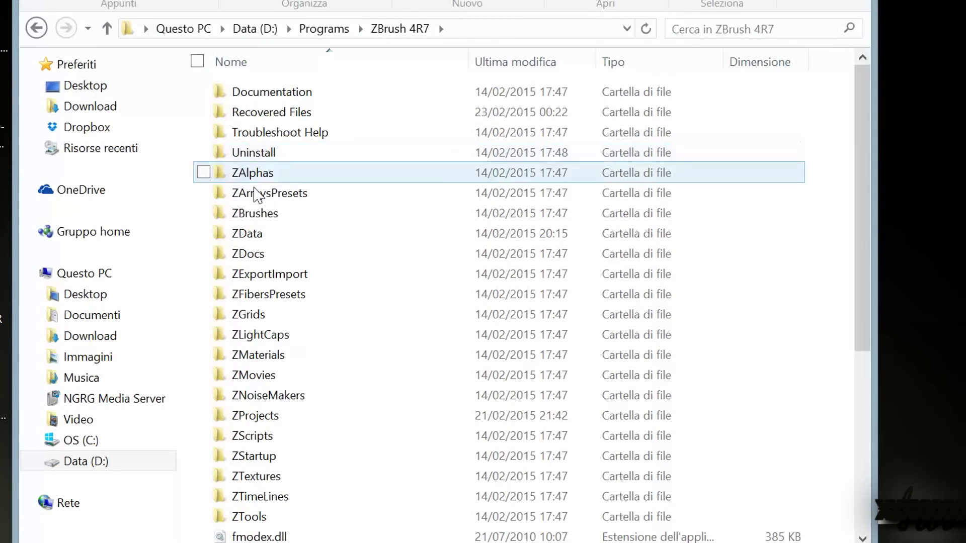
pyautogui.click(122, 121)
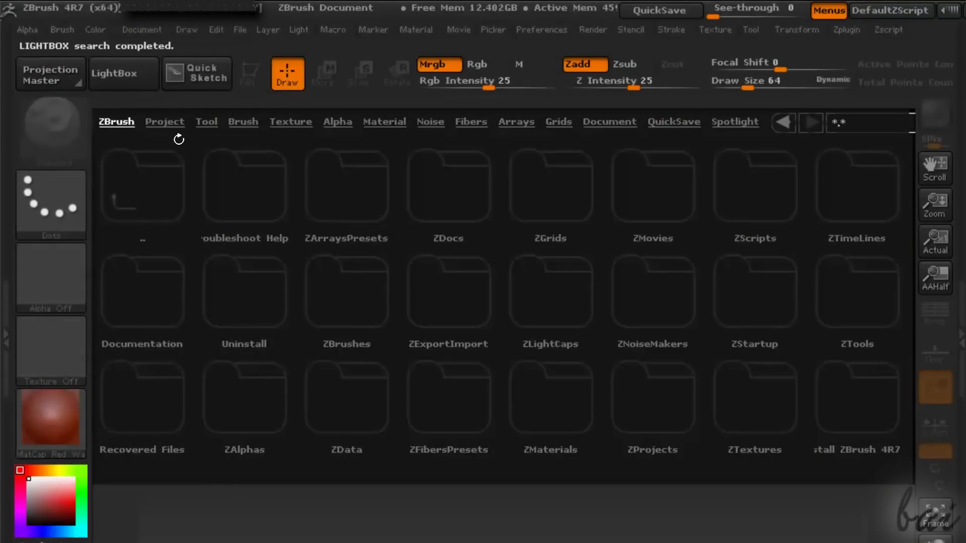
# Step: Toggle LightBox closed and reopen it on the Project collection's thumbnails
pyautogui.click(166, 122)
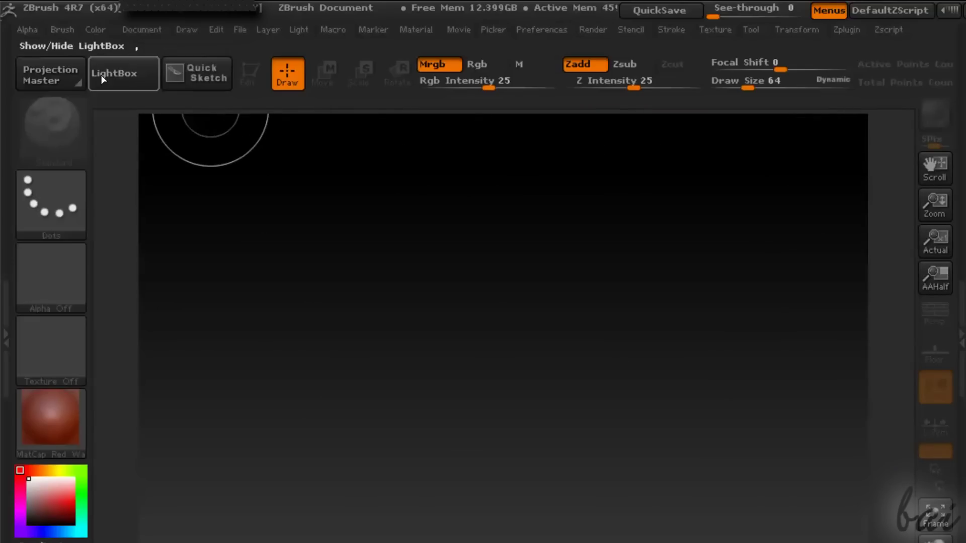
pyautogui.click(102, 79)
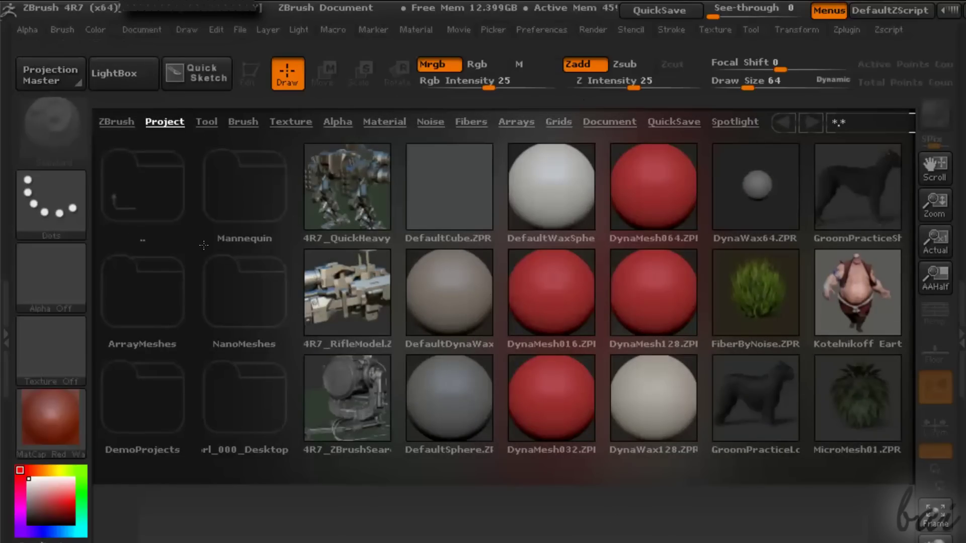
pyautogui.click(130, 80)
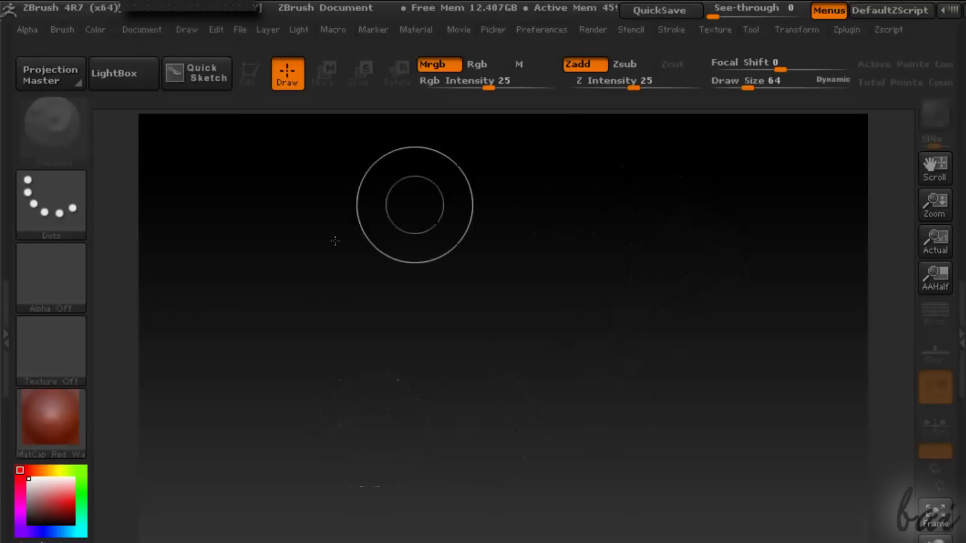
pyautogui.click(121, 76)
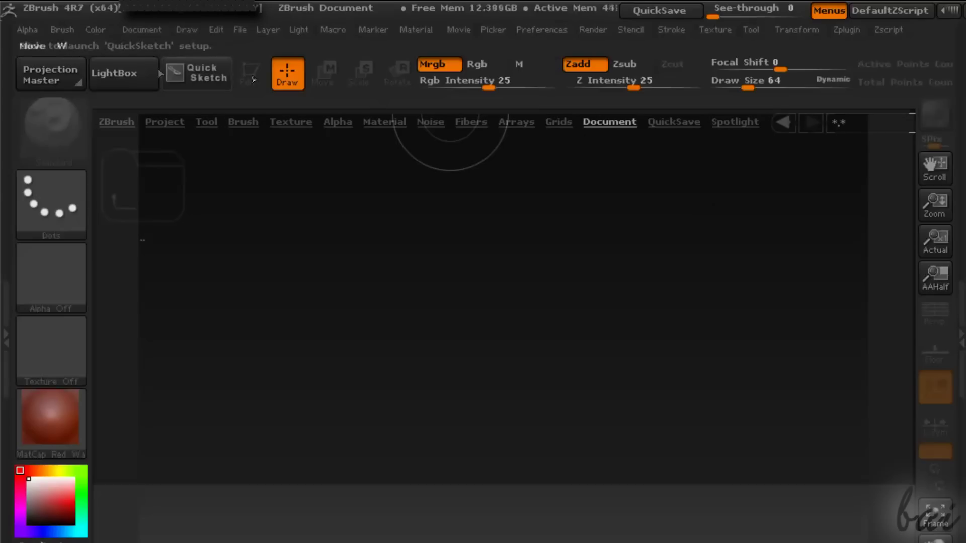
pyautogui.click(164, 122)
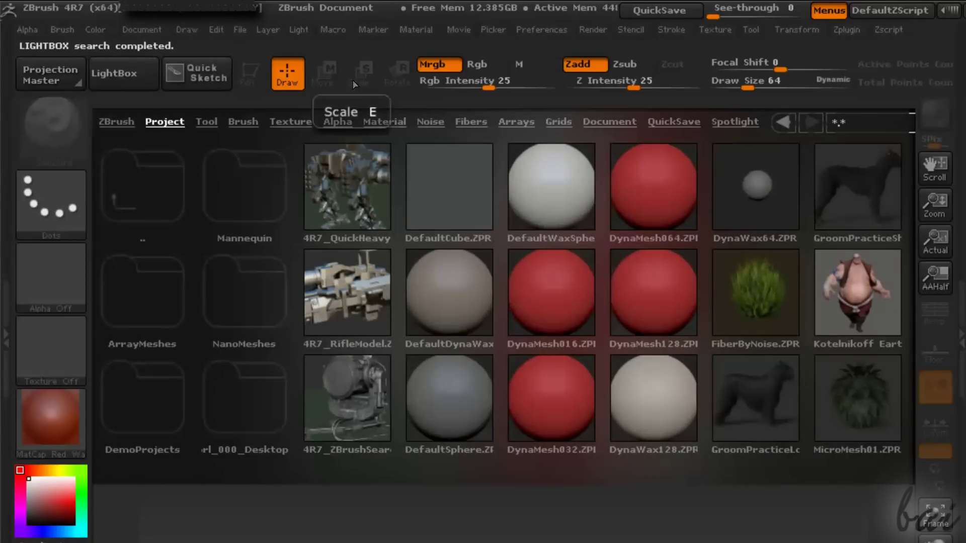
# Step: Load the 4R7_QuickHeavyLoadMech project past the save prompt and rotate the mech
pyautogui.doubleClick(364, 190)
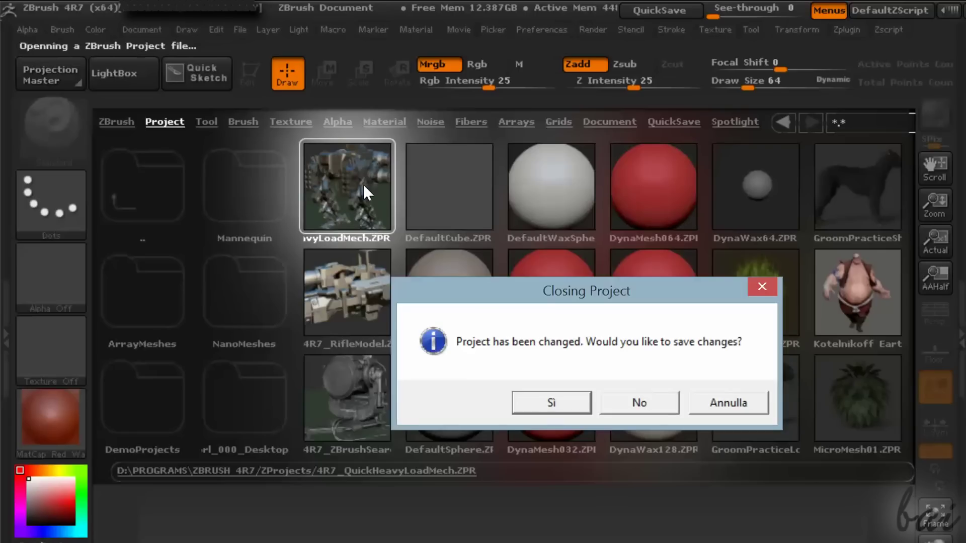
pyautogui.click(660, 400)
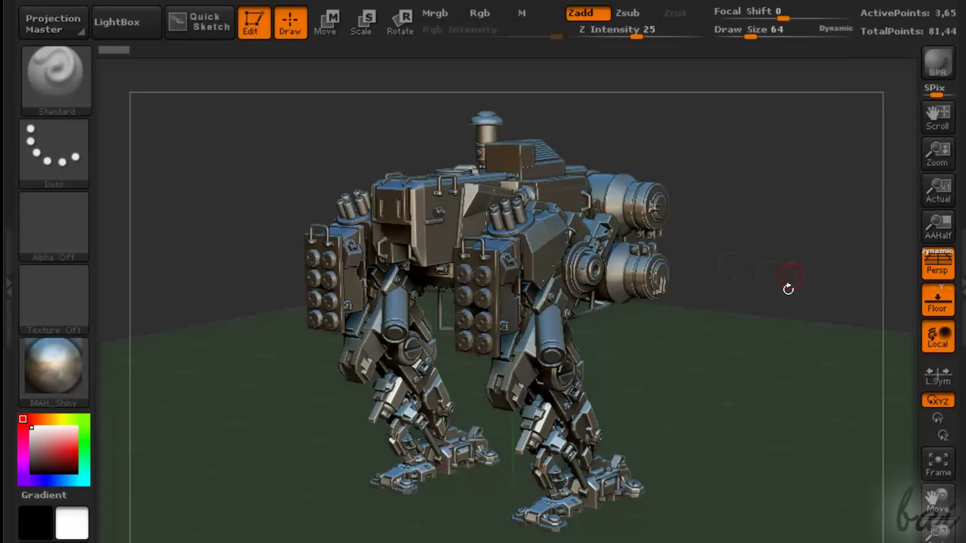
pyautogui.moveTo(788, 289); pyautogui.dragTo(777, 320)
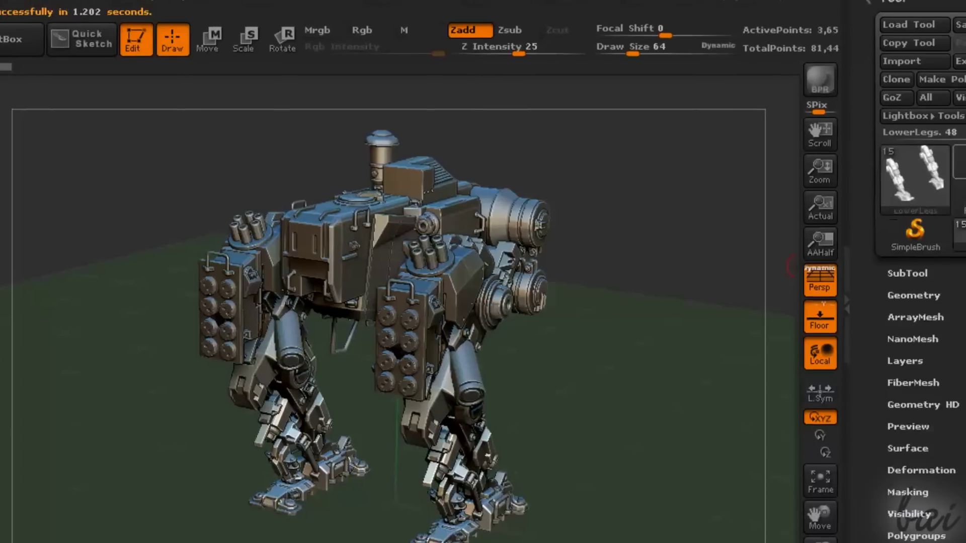
# Step: Switch the current tool to Cylinder3D, then PolyMesh3D, then the LowerLegs mech
pyautogui.click(882, 176)
pyautogui.moveTo(882, 176)
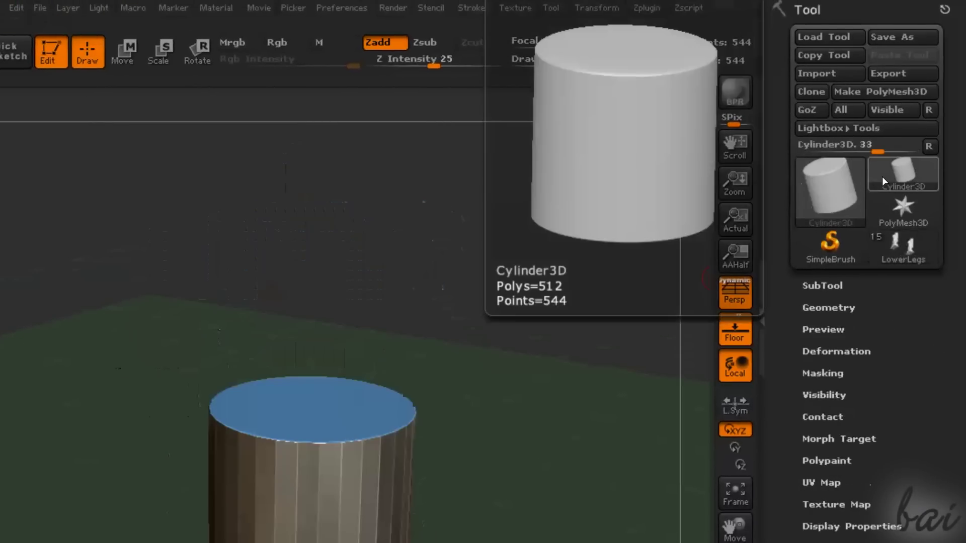
pyautogui.click(903, 207)
pyautogui.click(898, 249)
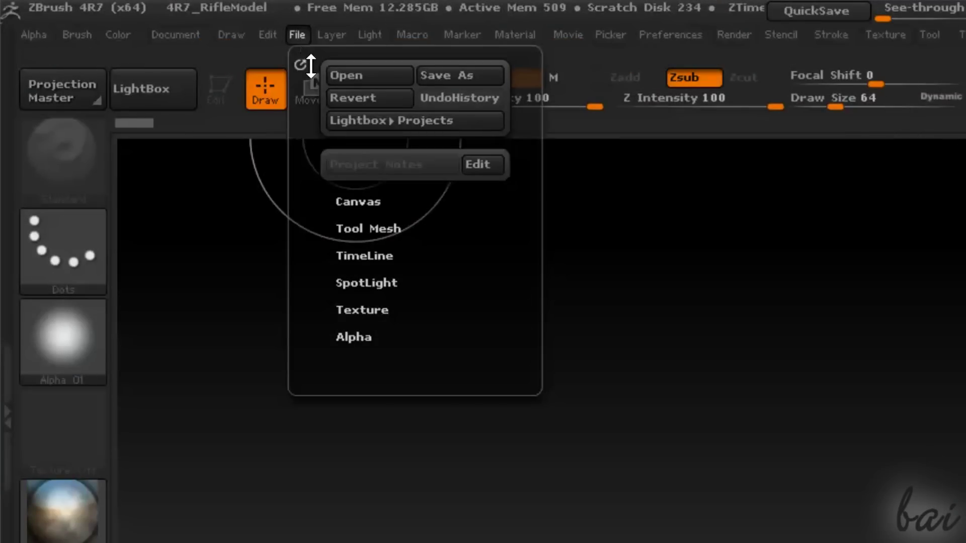
# Step: Save the project to the Desktop as MyProject.ZPR, then reload it from the Desktop folder
pyautogui.click(438, 75)
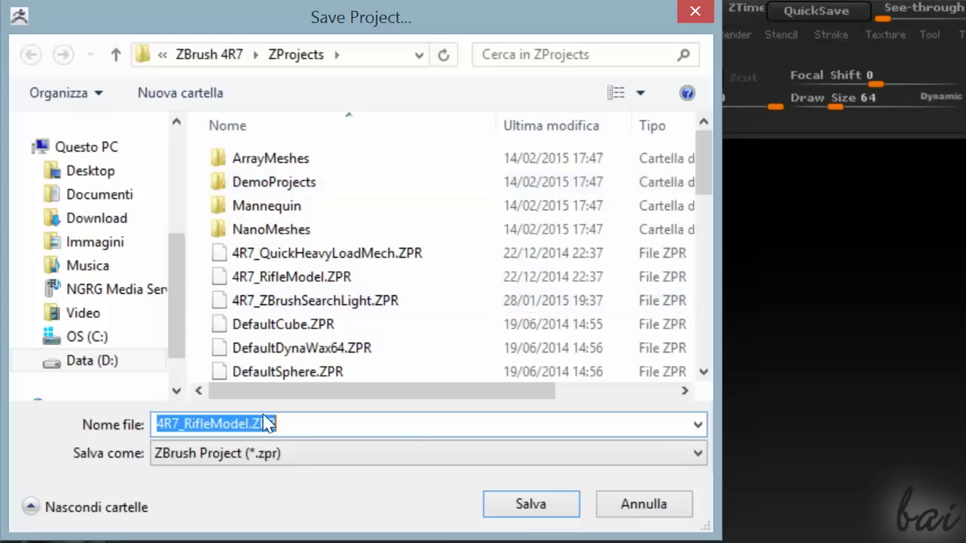
pyautogui.click(130, 174)
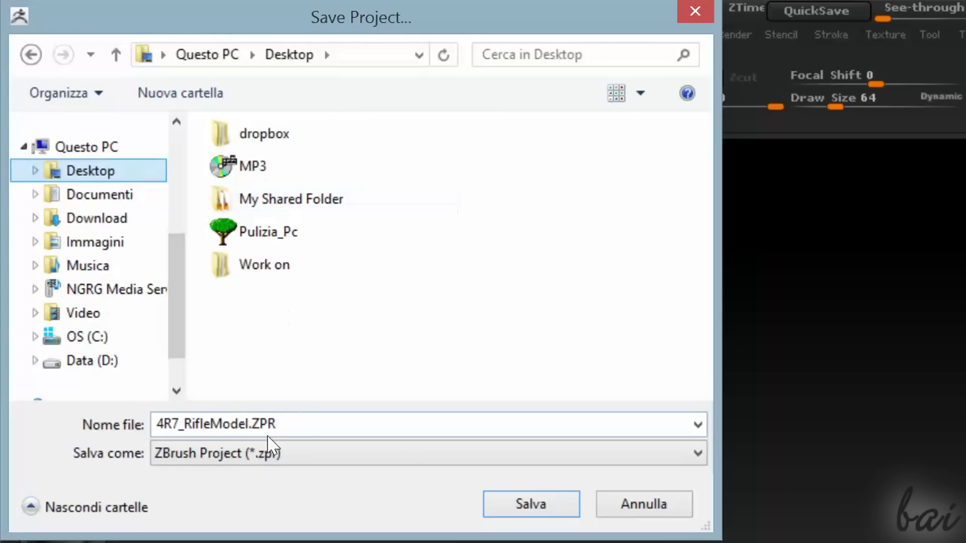
pyautogui.click(275, 427)
pyautogui.moveTo(251, 423); pyautogui.dragTo(145, 408)
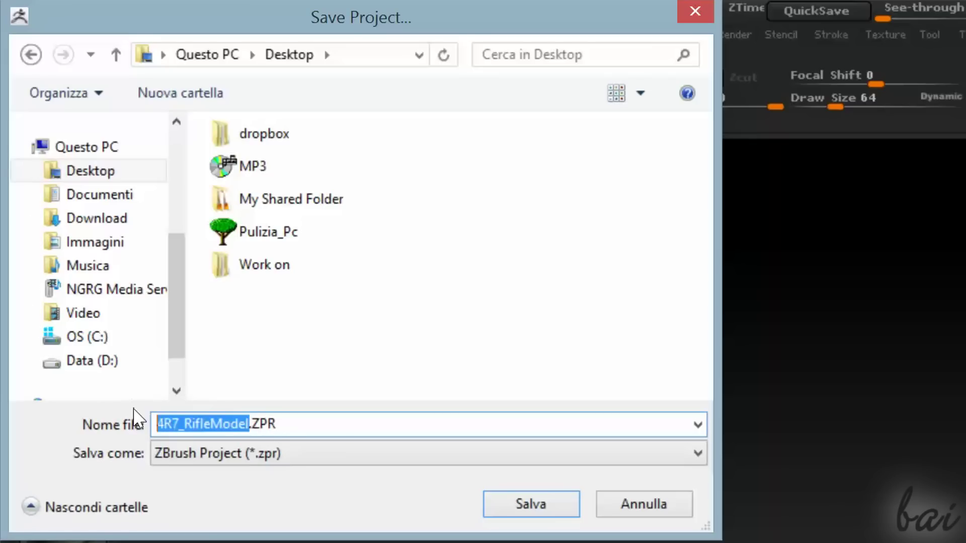
pyautogui.write('MyProject')
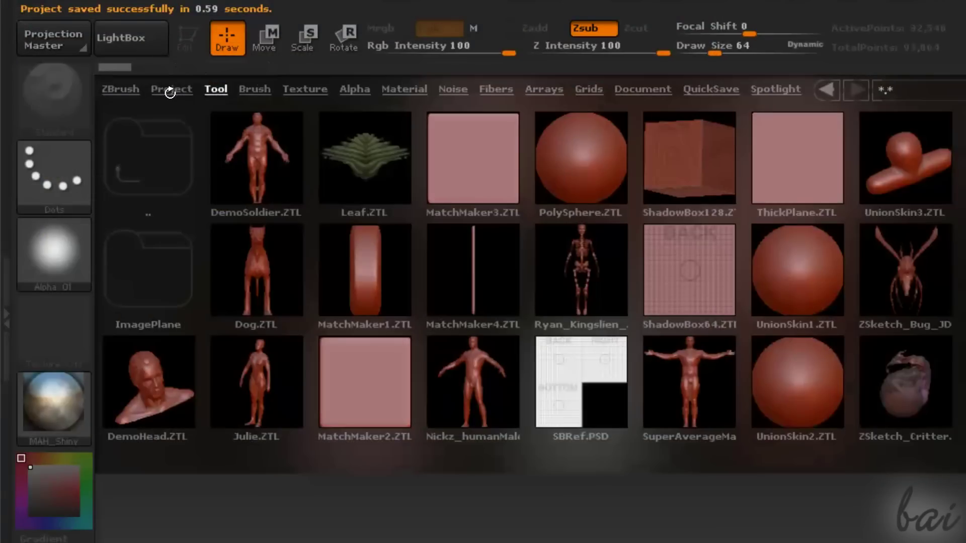
pyautogui.click(171, 89)
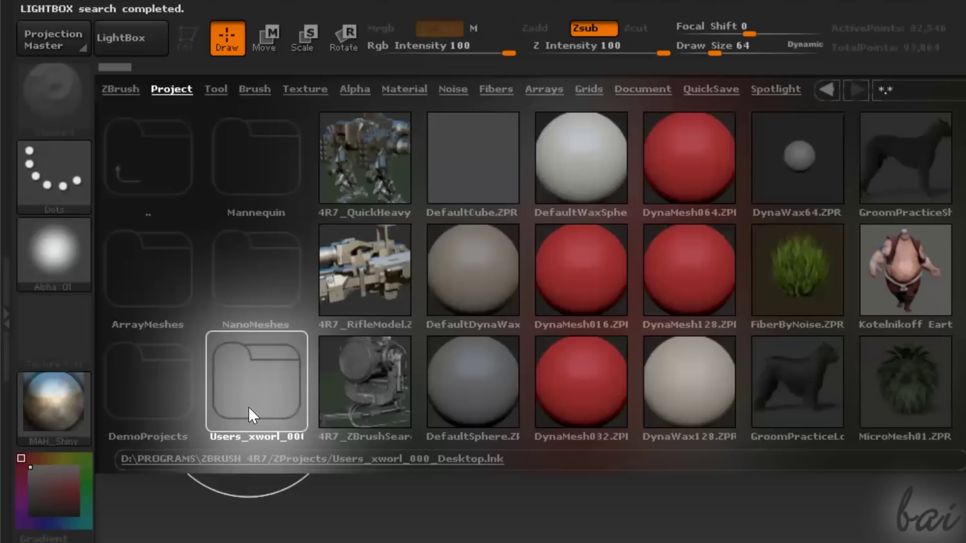
pyautogui.doubleClick(249, 407)
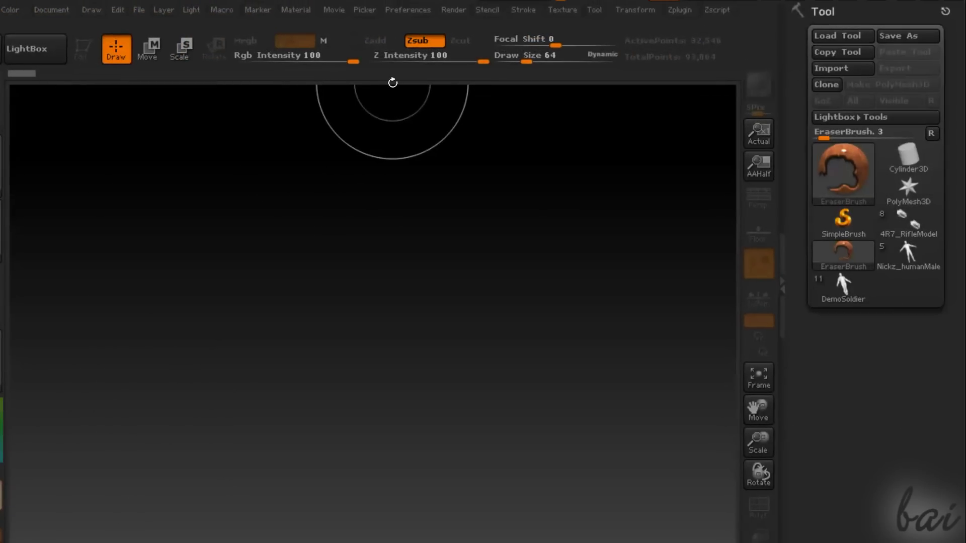
pyautogui.click(843, 176)
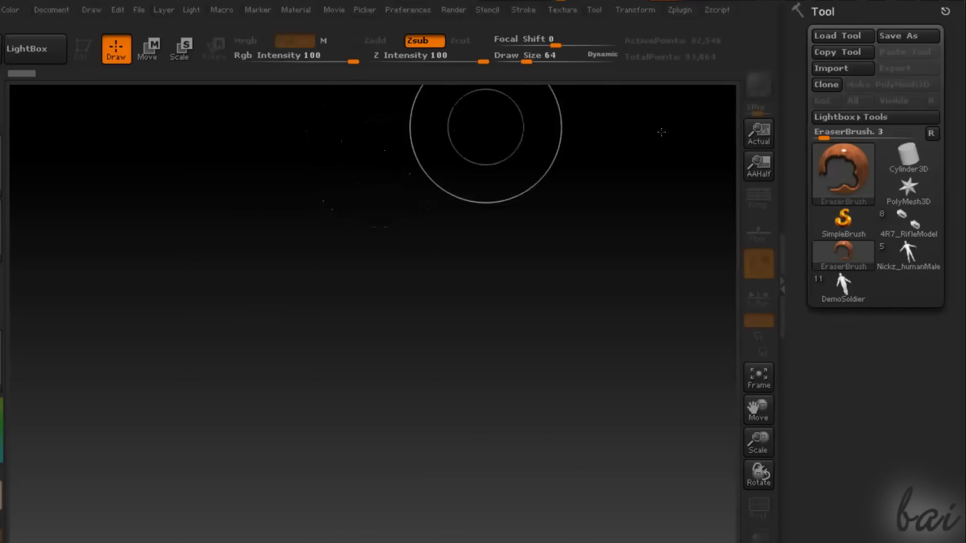
pyautogui.click(872, 178)
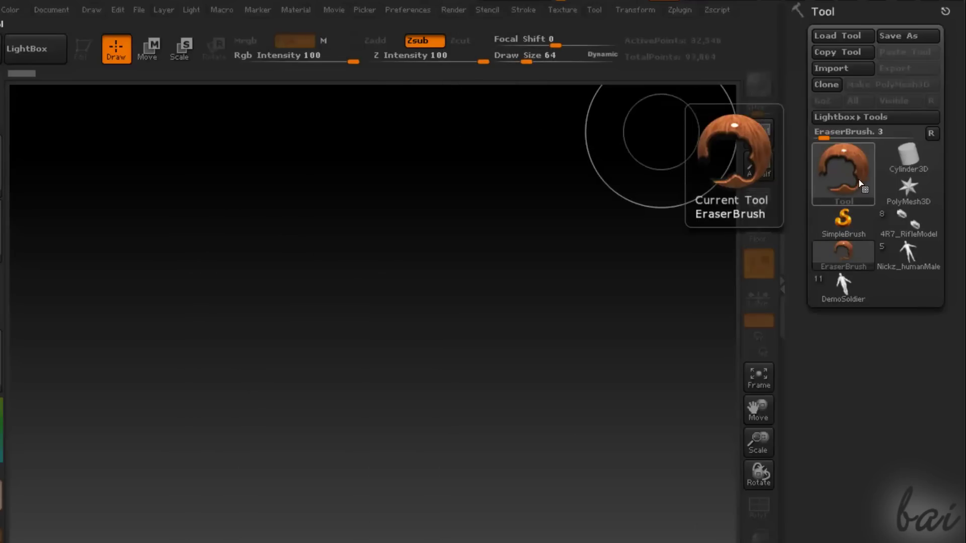
pyautogui.click(860, 184)
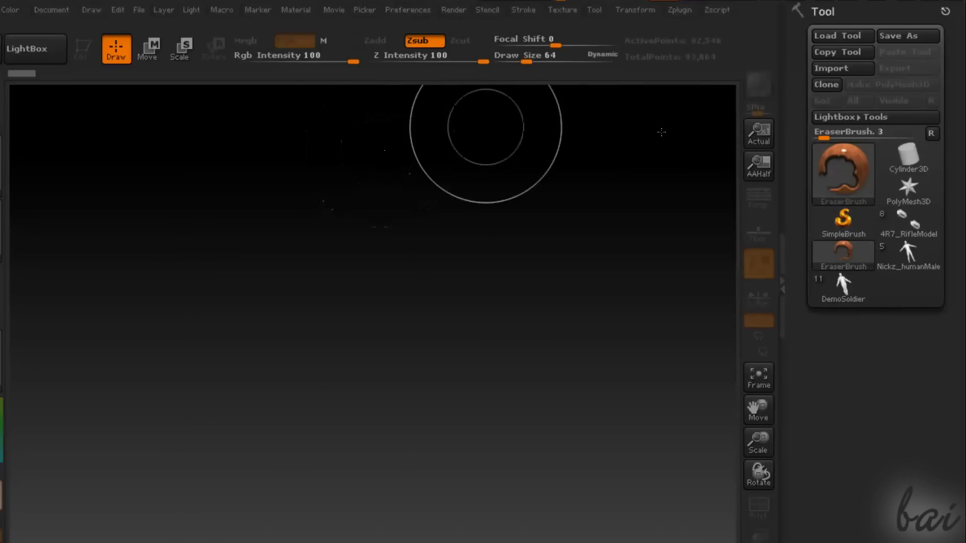
pyautogui.click(875, 177)
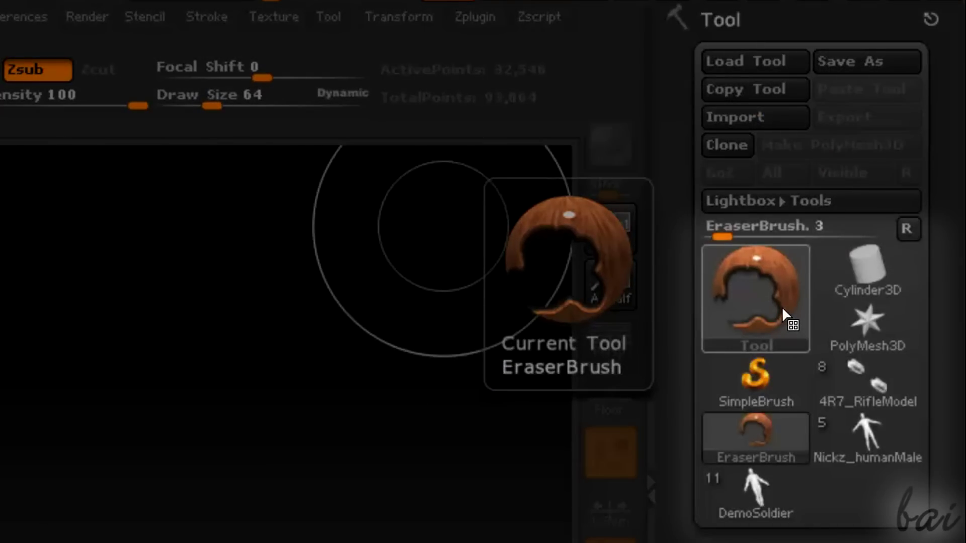
pyautogui.click(782, 307)
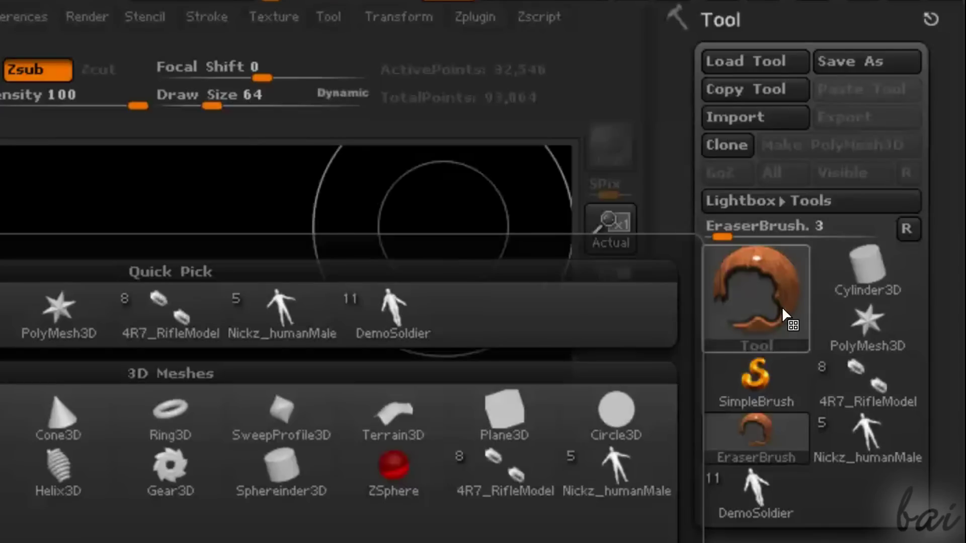
pyautogui.click(781, 306)
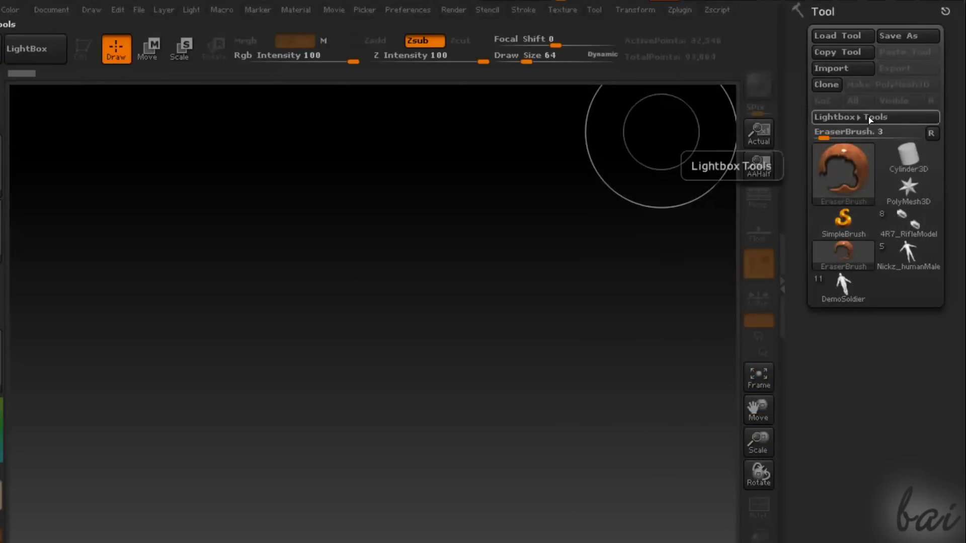
# Step: Load Dog.ZTL from LightBox Tools, then paint a red stroke with SimpleBrush
pyautogui.click(868, 117)
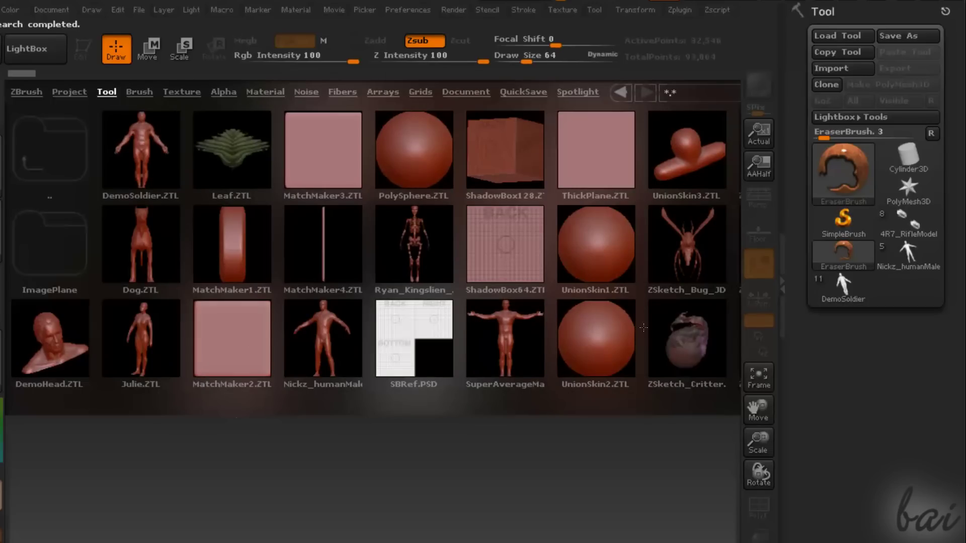
pyautogui.doubleClick(142, 245)
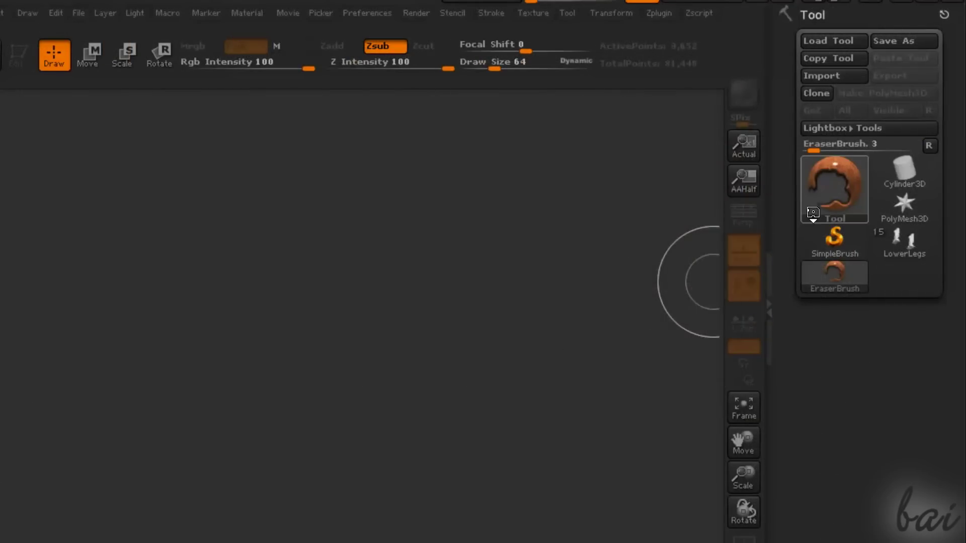
pyautogui.click(812, 214)
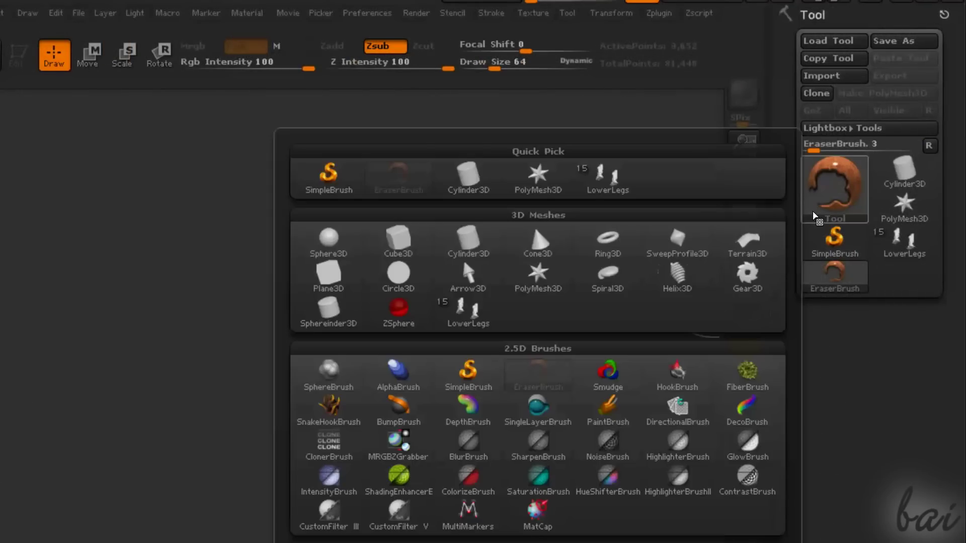
pyautogui.moveTo(485, 373)
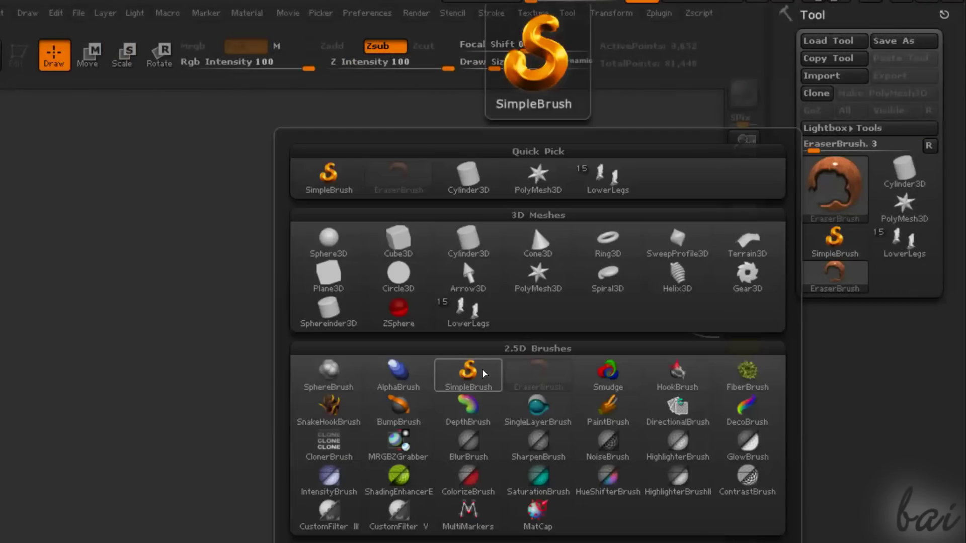
pyautogui.click(485, 372)
pyautogui.moveTo(200, 151)
pyautogui.mouseDown()
pyautogui.moveTo(576, 128)
pyautogui.moveTo(757, 155)
pyautogui.moveTo(824, 253)
pyautogui.moveTo(768, 326)
pyautogui.moveTo(638, 345)
pyautogui.mouseUp()
# Step: Undo the last stroke, then spray red star stamps using Color Spray and the star alpha
pyautogui.hotkey('ctrl', 'z')
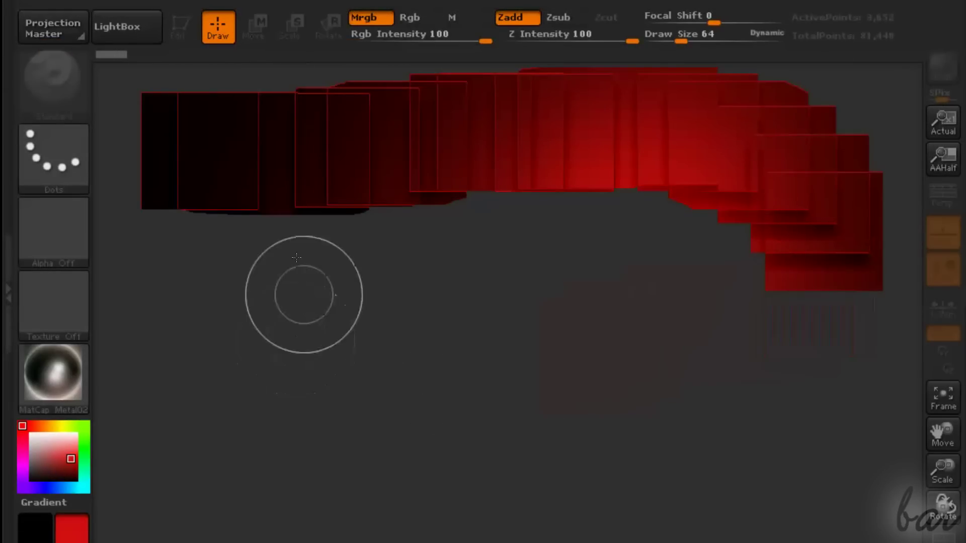
pyautogui.click(64, 166)
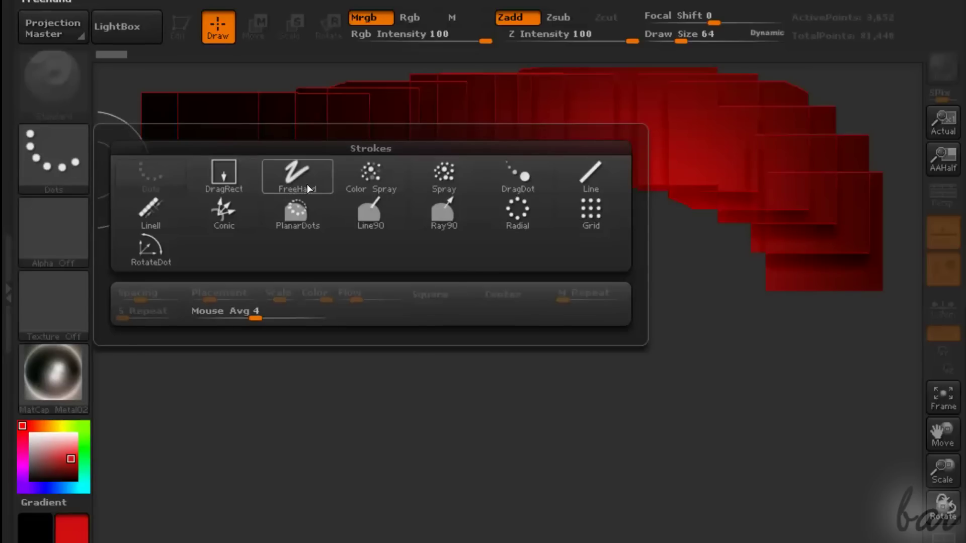
pyautogui.click(368, 173)
pyautogui.moveTo(216, 263)
pyautogui.mouseDown()
pyautogui.moveTo(234, 283)
pyautogui.moveTo(345, 295)
pyautogui.moveTo(500, 298)
pyautogui.moveTo(573, 280)
pyautogui.moveTo(694, 312)
pyautogui.mouseUp()
pyautogui.click(54, 238)
pyautogui.click(290, 304)
pyautogui.moveTo(227, 307)
pyautogui.mouseDown()
pyautogui.moveTo(521, 266)
pyautogui.moveTo(681, 325)
pyautogui.moveTo(732, 329)
pyautogui.mouseUp()
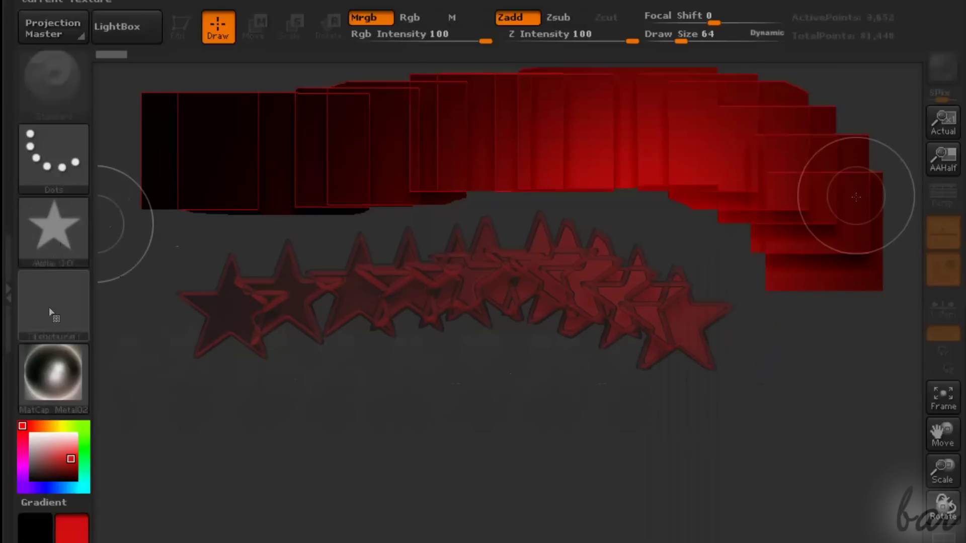
# Step: Stamp rainbow-textured squares, then paint a row of lime green squares
pyautogui.click(50, 309)
pyautogui.click(381, 315)
pyautogui.moveTo(237, 316)
pyautogui.mouseDown()
pyautogui.moveTo(519, 261)
pyautogui.moveTo(722, 342)
pyautogui.moveTo(307, 427)
pyautogui.moveTo(258, 452)
pyautogui.mouseUp()
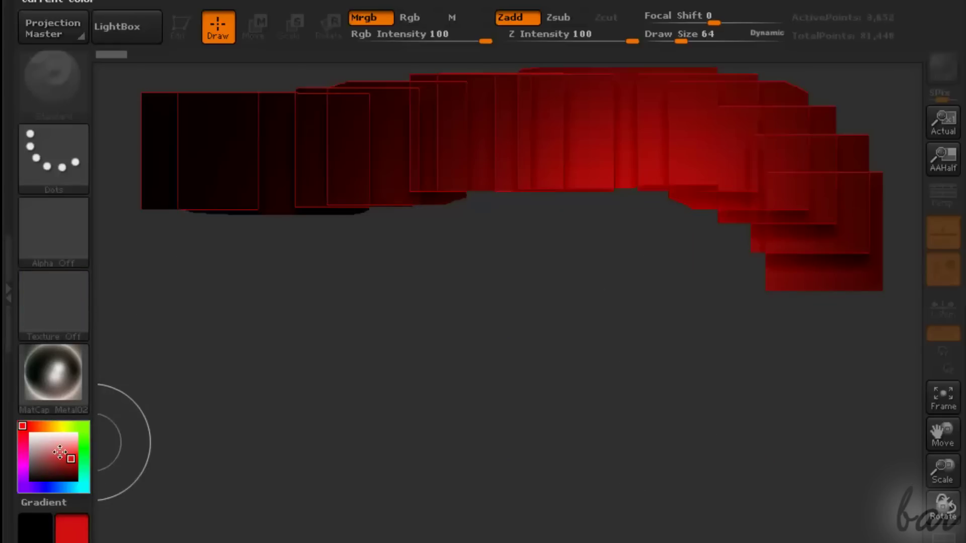
pyautogui.moveTo(30, 426); pyautogui.dragTo(85, 426)
pyautogui.click(203, 328)
pyautogui.moveTo(203, 329)
pyautogui.mouseDown()
pyautogui.moveTo(244, 303)
pyautogui.moveTo(394, 271)
pyautogui.moveTo(460, 274)
pyautogui.moveTo(535, 309)
pyautogui.moveTo(633, 320)
pyautogui.moveTo(748, 304)
pyautogui.mouseUp()
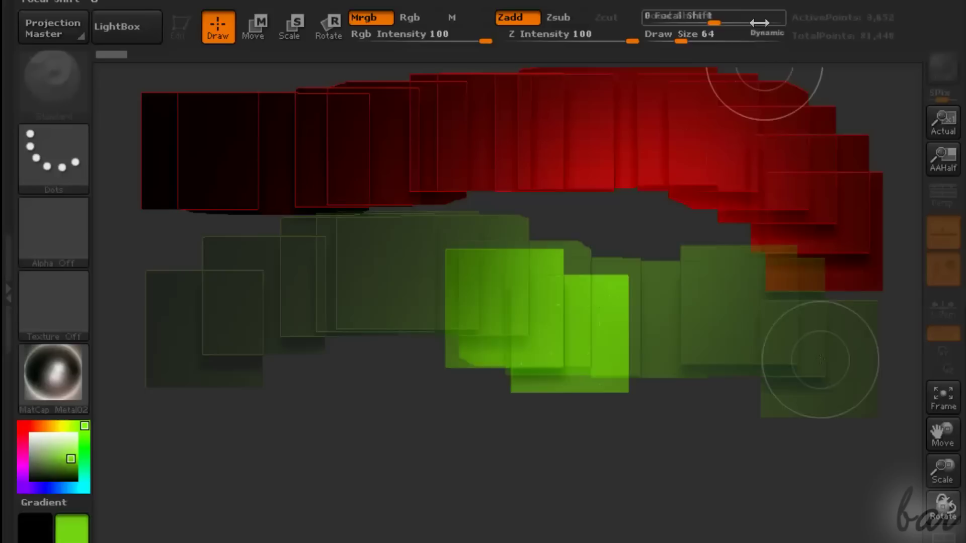
# Step: Paint large green squares at Draw Size 168 and small ones at size 30
pyautogui.moveTo(681, 42); pyautogui.dragTo(701, 45)
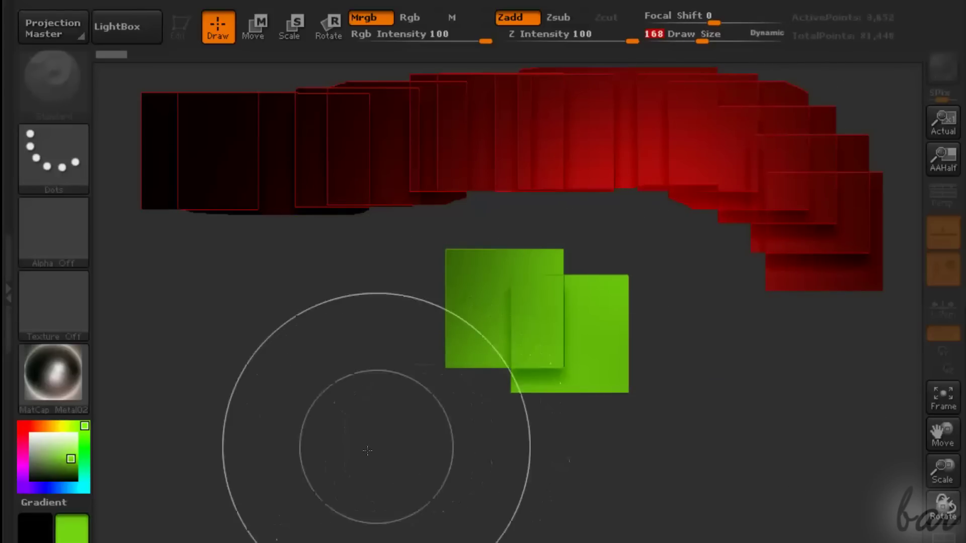
pyautogui.moveTo(362, 458)
pyautogui.mouseDown()
pyautogui.moveTo(518, 442)
pyautogui.moveTo(523, 498)
pyautogui.mouseUp()
pyautogui.moveTo(699, 40); pyautogui.dragTo(673, 42)
pyautogui.moveTo(666, 297); pyautogui.dragTo(706, 338)
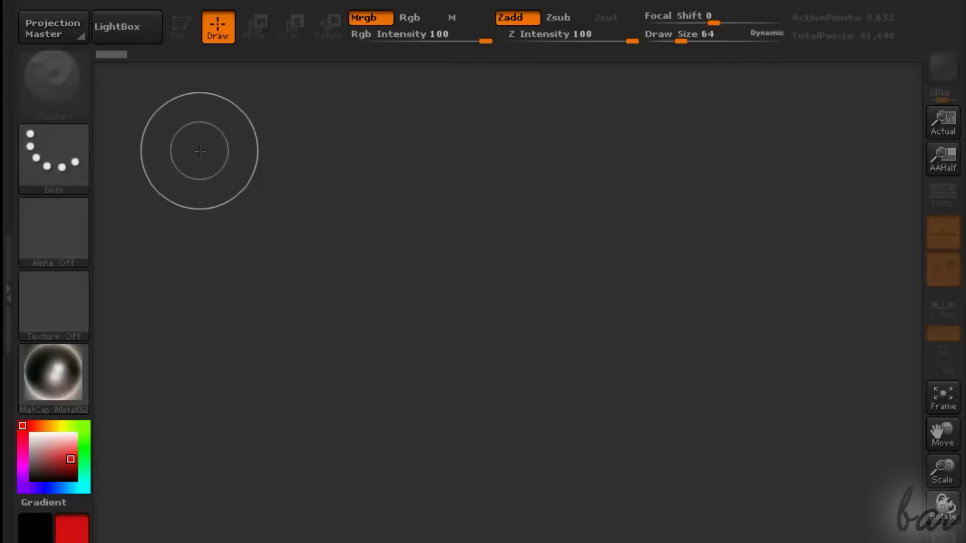
# Step: Draw a rotated red cube, then stamp more cubes using the ReflectYellow material
pyautogui.click(200, 153)
pyautogui.moveTo(209, 157)
pyautogui.mouseDown()
pyautogui.moveTo(639, 125)
pyautogui.moveTo(727, 140)
pyautogui.moveTo(809, 194)
pyautogui.moveTo(824, 234)
pyautogui.moveTo(814, 298)
pyautogui.moveTo(737, 334)
pyautogui.moveTo(681, 323)
pyautogui.moveTo(634, 331)
pyautogui.moveTo(599, 357)
pyautogui.mouseUp()
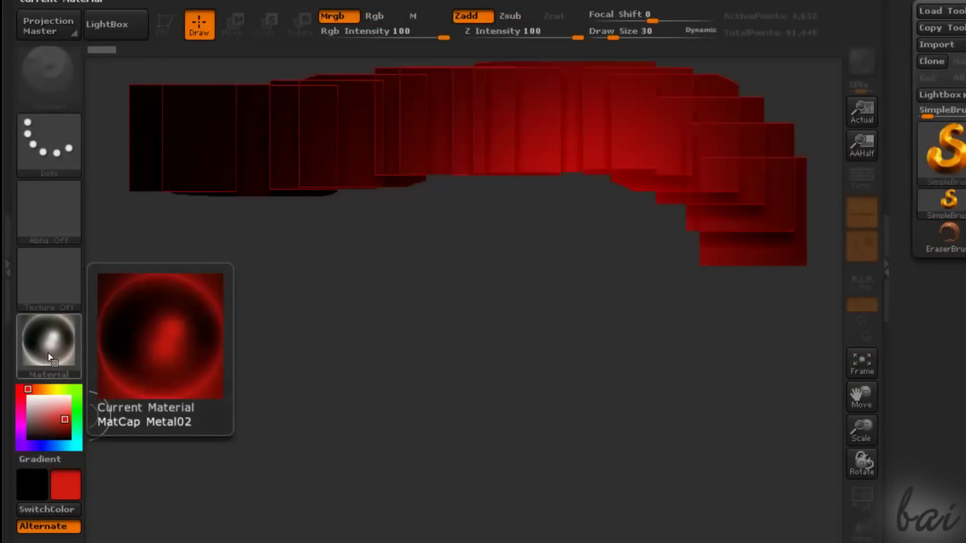
pyautogui.click(54, 390)
pyautogui.click(347, 280)
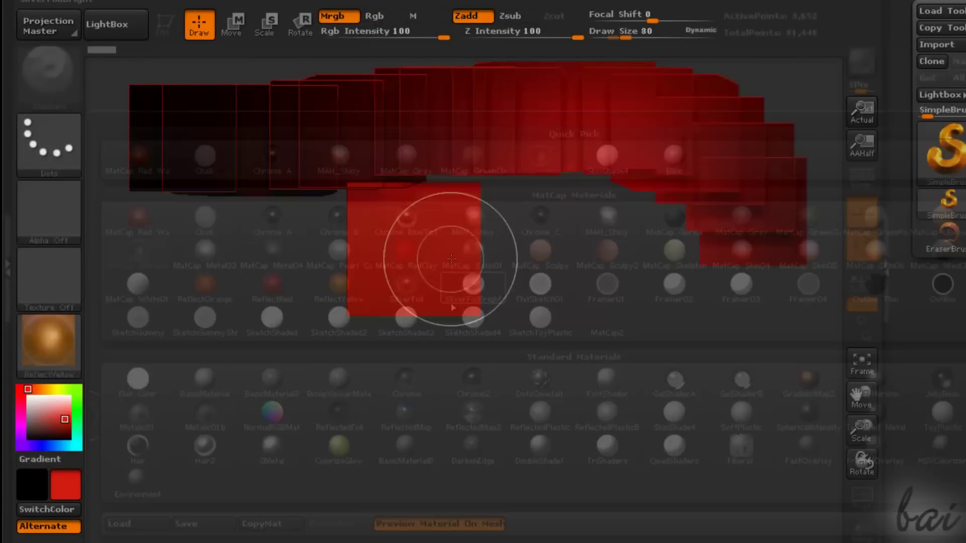
pyautogui.moveTo(431, 255)
pyautogui.mouseDown()
pyautogui.moveTo(565, 283)
pyautogui.moveTo(623, 261)
pyautogui.mouseUp()
# Step: Switch to the SketchGummy material and stamp more rows of red cubes
pyautogui.click(32, 371)
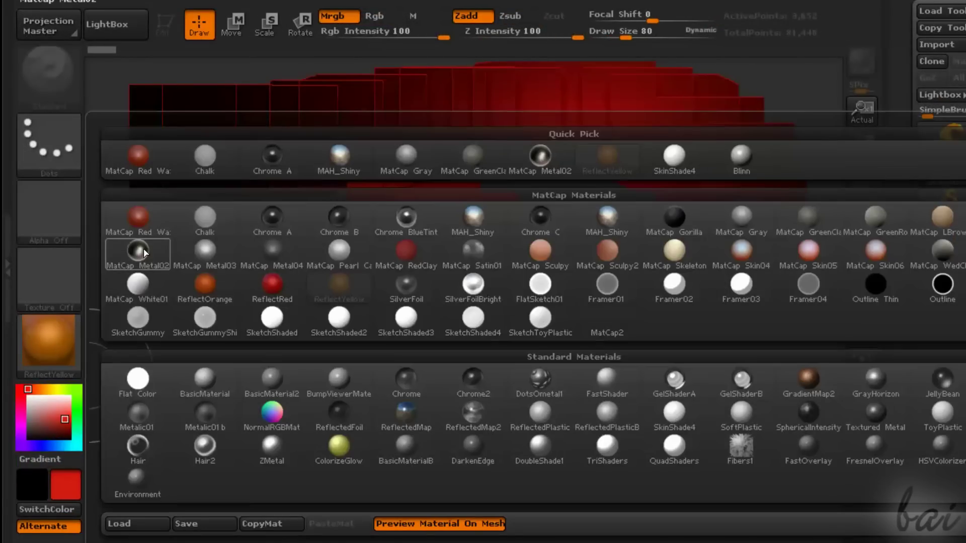
pyautogui.click(138, 318)
pyautogui.moveTo(388, 334)
pyautogui.mouseDown()
pyautogui.moveTo(387, 352)
pyautogui.moveTo(478, 379)
pyautogui.mouseUp()
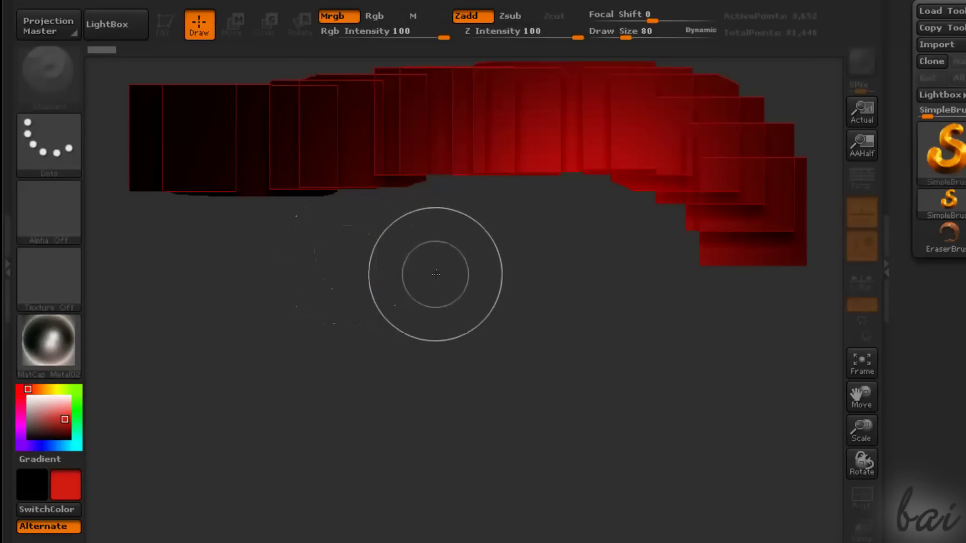
pyautogui.moveTo(432, 276); pyautogui.dragTo(434, 264)
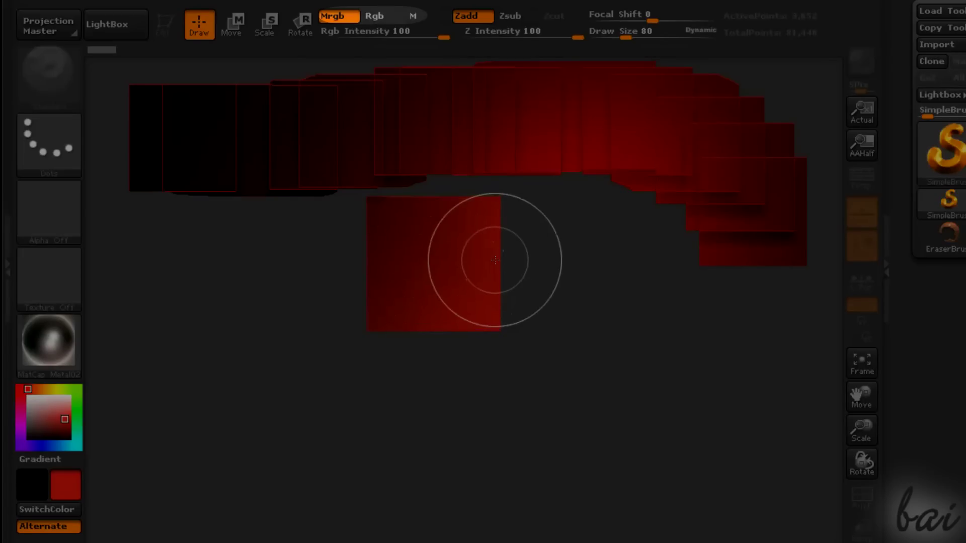
pyautogui.moveTo(495, 259)
pyautogui.mouseDown()
pyautogui.moveTo(560, 250)
pyautogui.moveTo(612, 266)
pyautogui.mouseUp()
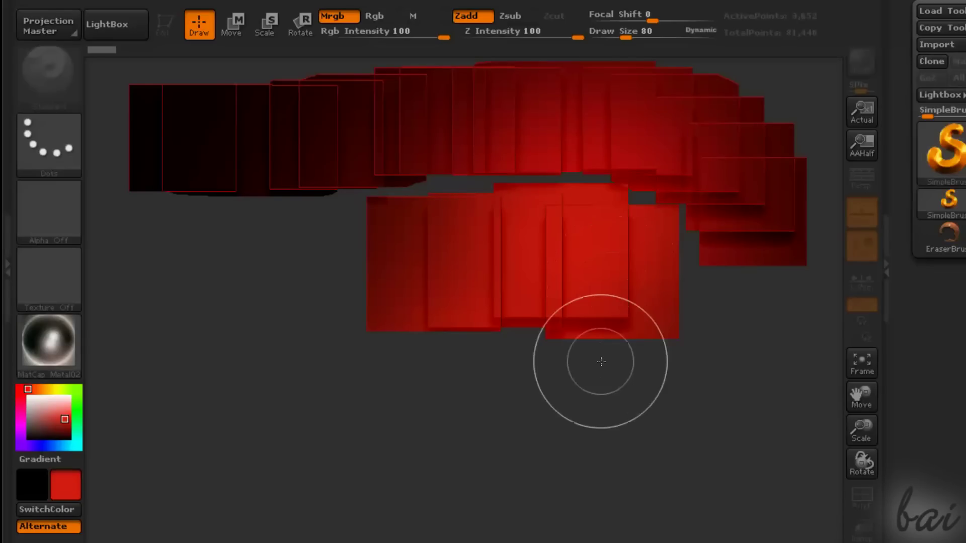
# Step: Stamp colour-only cubes, try a material-only stroke and undo it, then set Rgb Intensity to 38
pyautogui.click(374, 16)
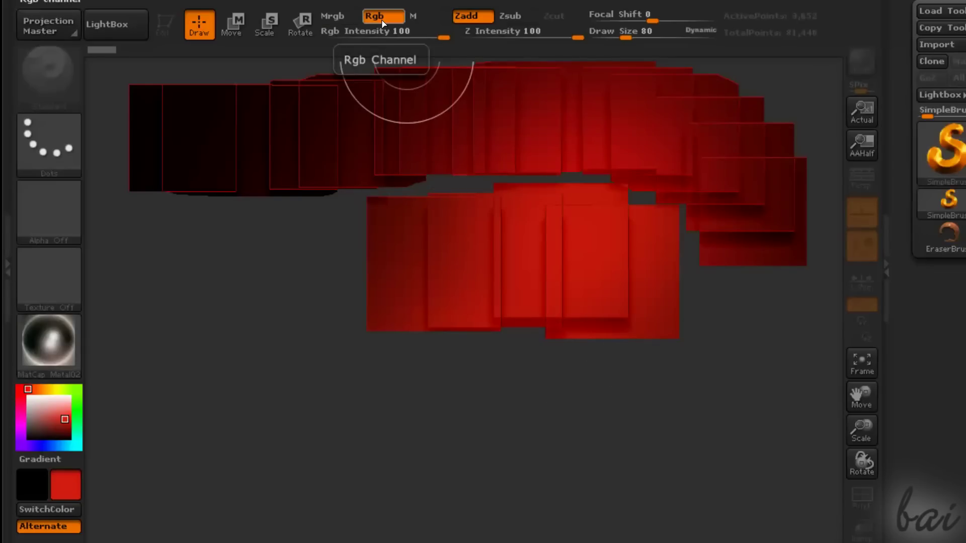
pyautogui.moveTo(399, 379)
pyautogui.mouseDown()
pyautogui.moveTo(579, 383)
pyautogui.moveTo(669, 404)
pyautogui.moveTo(734, 393)
pyautogui.mouseUp()
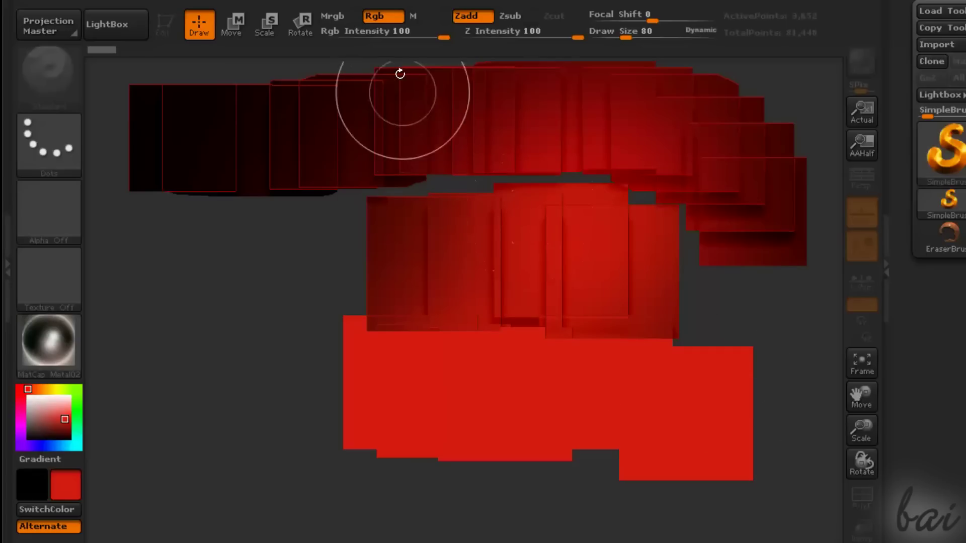
pyautogui.click(415, 19)
pyautogui.moveTo(383, 498)
pyautogui.mouseDown()
pyautogui.moveTo(443, 472)
pyautogui.moveTo(492, 470)
pyautogui.moveTo(557, 486)
pyautogui.moveTo(686, 448)
pyautogui.mouseUp()
pyautogui.hotkey('ctrl', 'z')
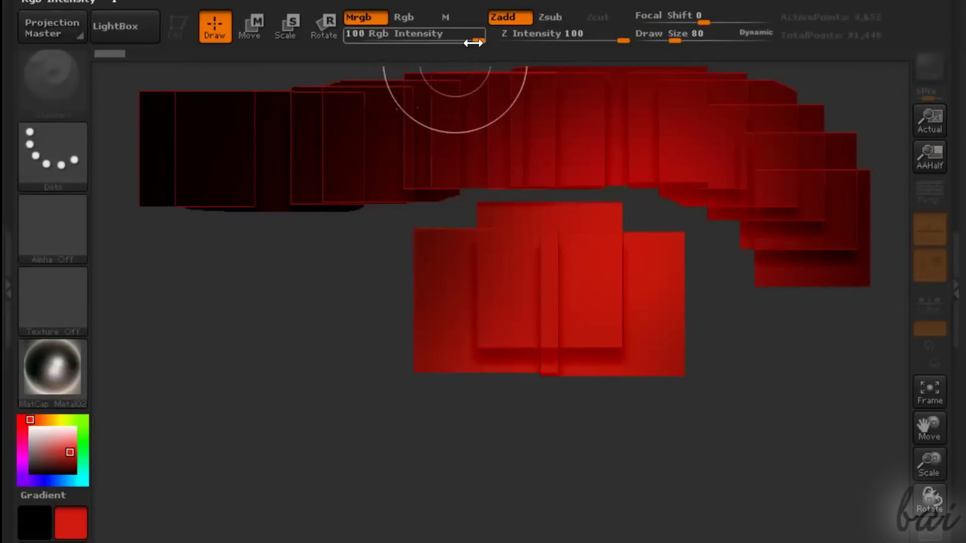
pyautogui.moveTo(451, 463)
pyautogui.mouseDown()
pyautogui.moveTo(499, 444)
pyautogui.moveTo(555, 451)
pyautogui.moveTo(580, 437)
pyautogui.moveTo(635, 448)
pyautogui.moveTo(644, 469)
pyautogui.moveTo(702, 472)
pyautogui.moveTo(718, 466)
pyautogui.moveTo(732, 440)
pyautogui.mouseUp()
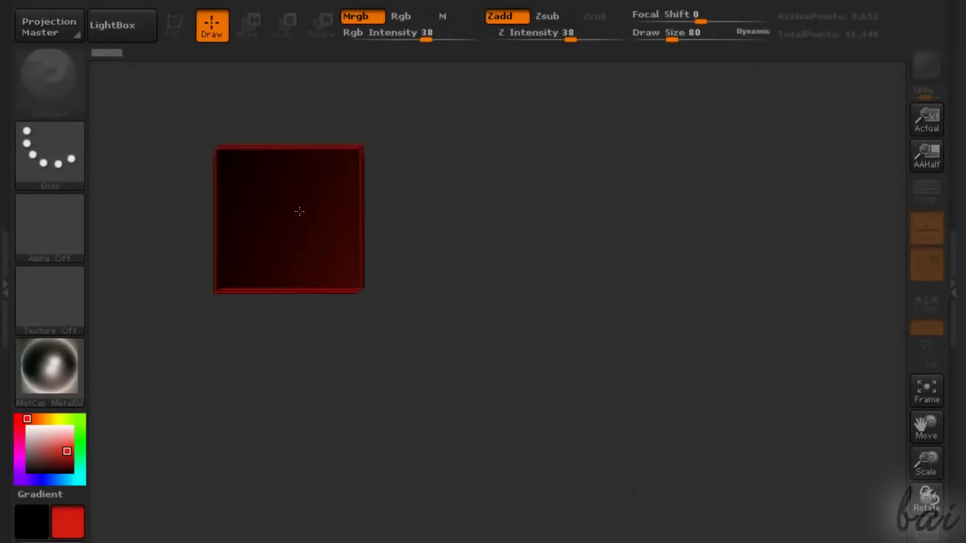
# Step: Draw a new cube, try the Move, Scale and Rotate gizmos, and nudge the shape down
pyautogui.moveTo(300, 212)
pyautogui.mouseDown()
pyautogui.moveTo(388, 165)
pyautogui.moveTo(519, 167)
pyautogui.moveTo(617, 202)
pyautogui.moveTo(679, 285)
pyautogui.mouseUp()
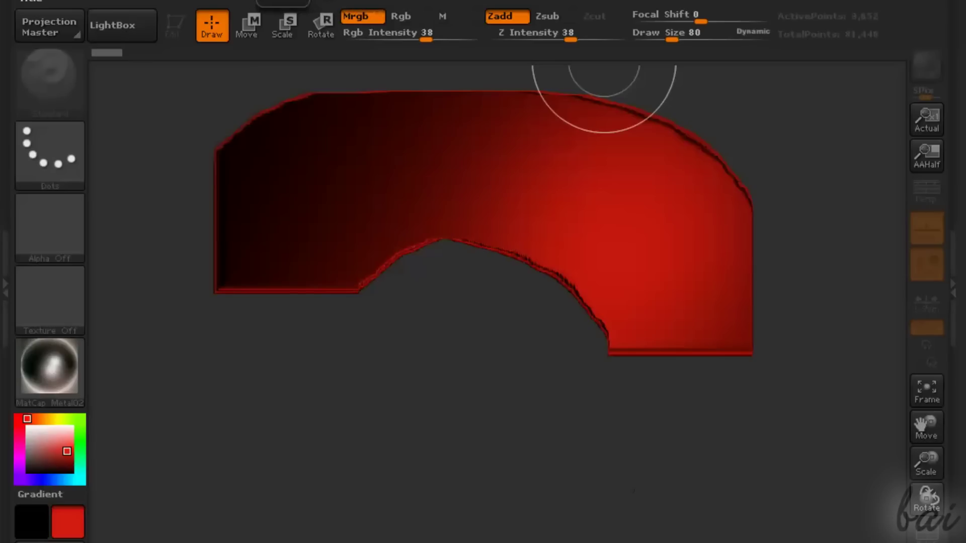
pyautogui.click(245, 30)
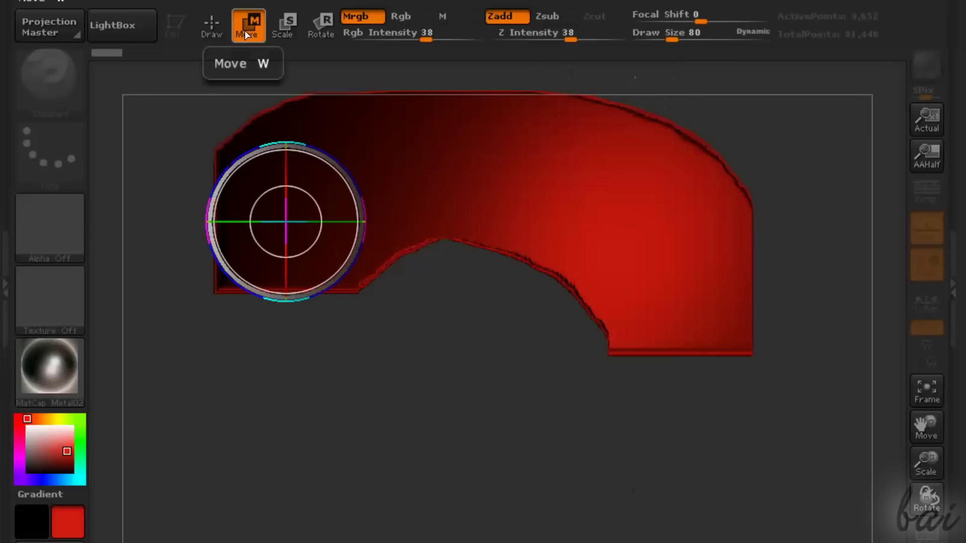
pyautogui.click(277, 25)
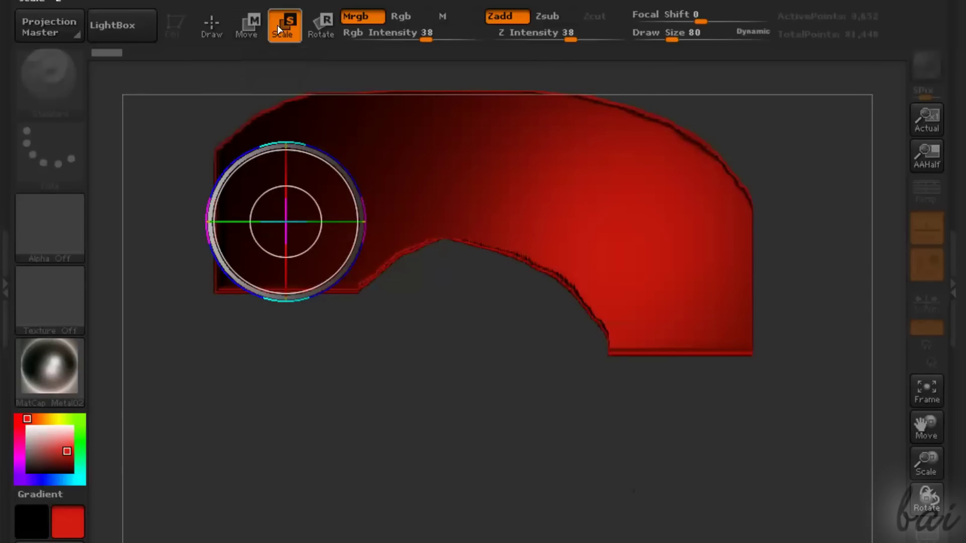
pyautogui.click(317, 26)
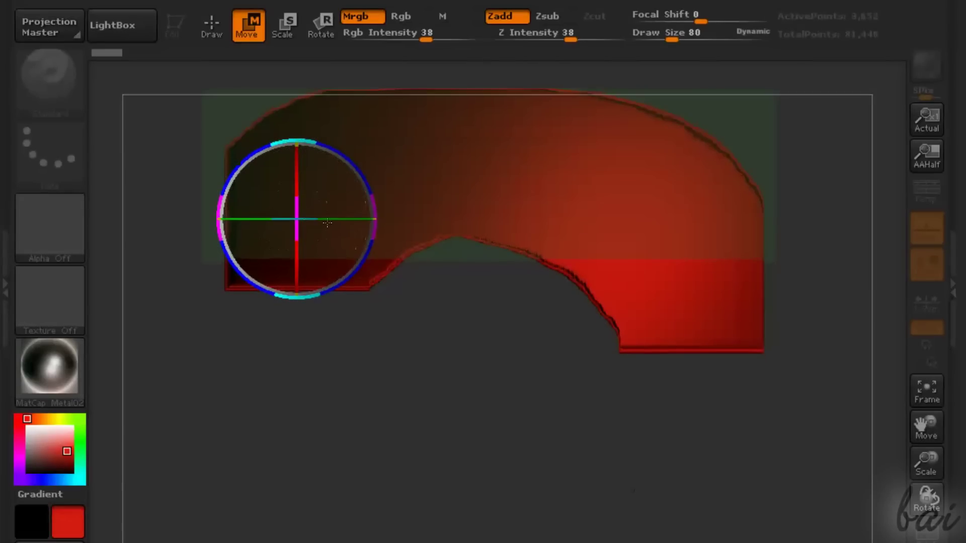
pyautogui.moveTo(326, 220); pyautogui.dragTo(319, 273)
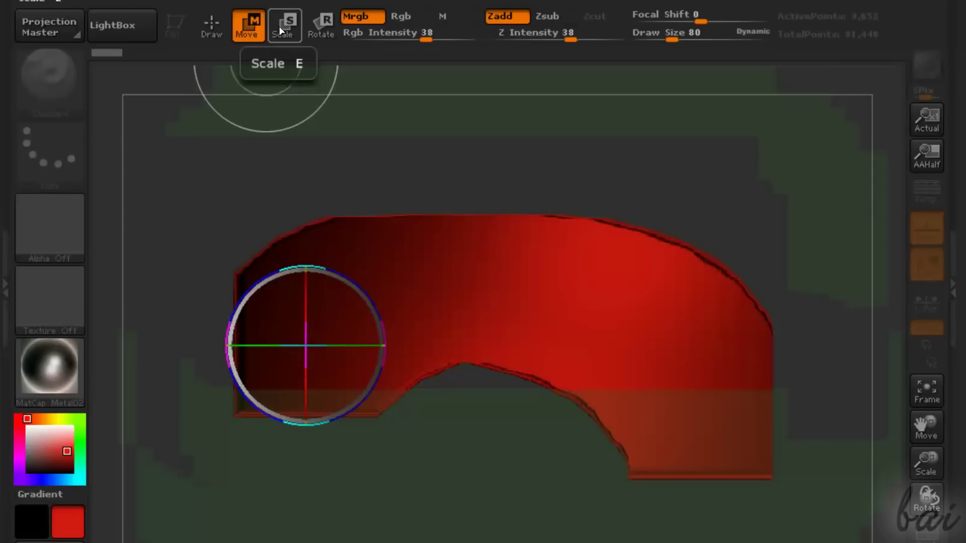
# Step: Squash the red shape flatter, slide it sideways, stretch it taller, and move it up
pyautogui.click(282, 27)
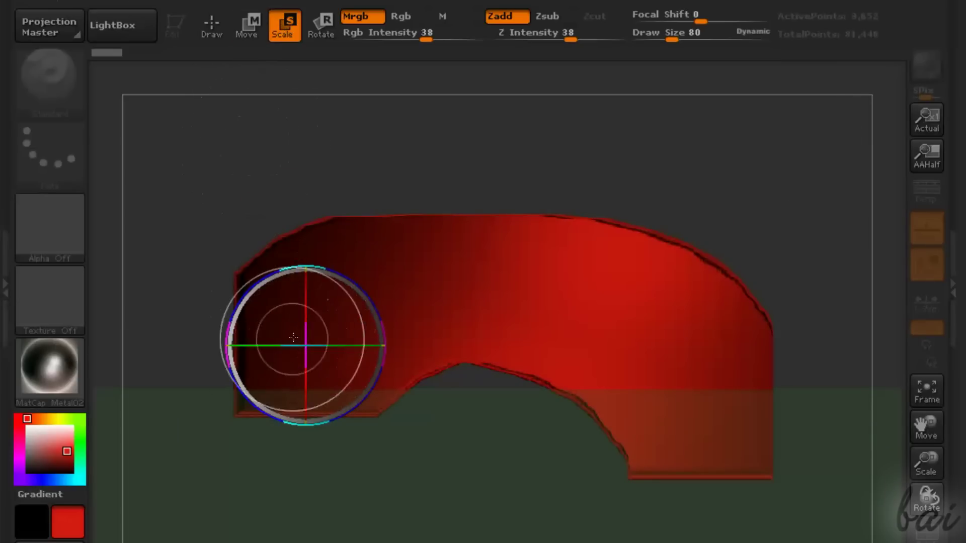
pyautogui.moveTo(305, 336)
pyautogui.mouseDown()
pyautogui.moveTo(306, 296)
pyautogui.moveTo(306, 349)
pyautogui.mouseUp()
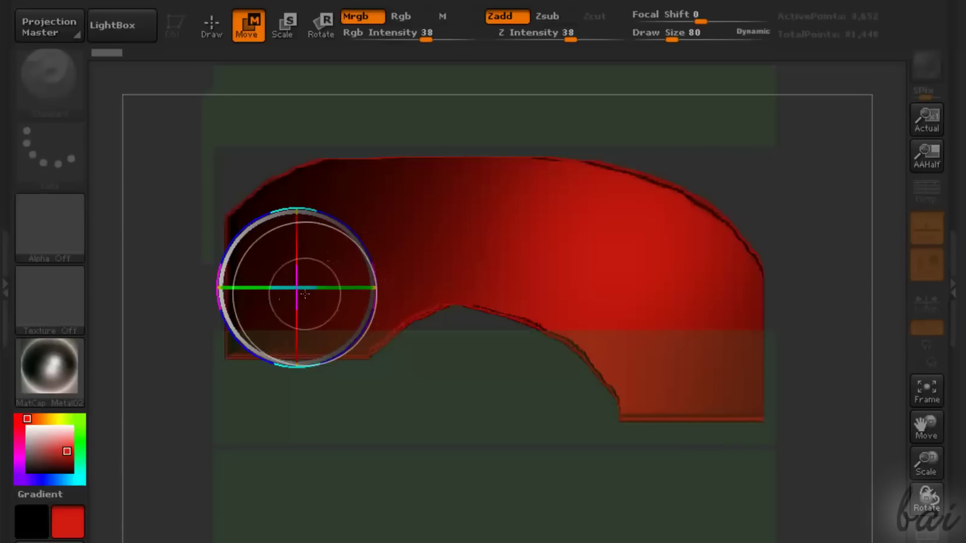
pyautogui.moveTo(315, 288); pyautogui.dragTo(215, 301)
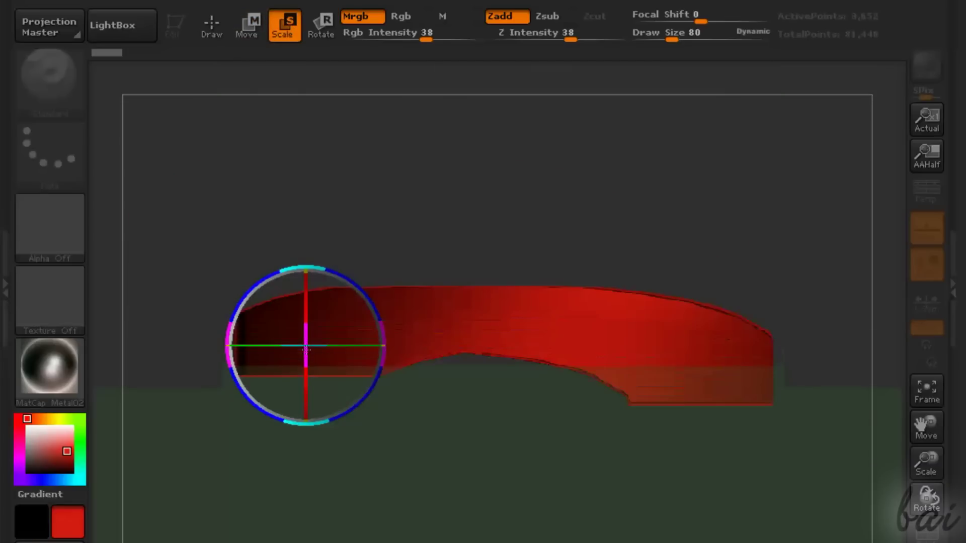
pyautogui.moveTo(306, 348); pyautogui.dragTo(304, 338)
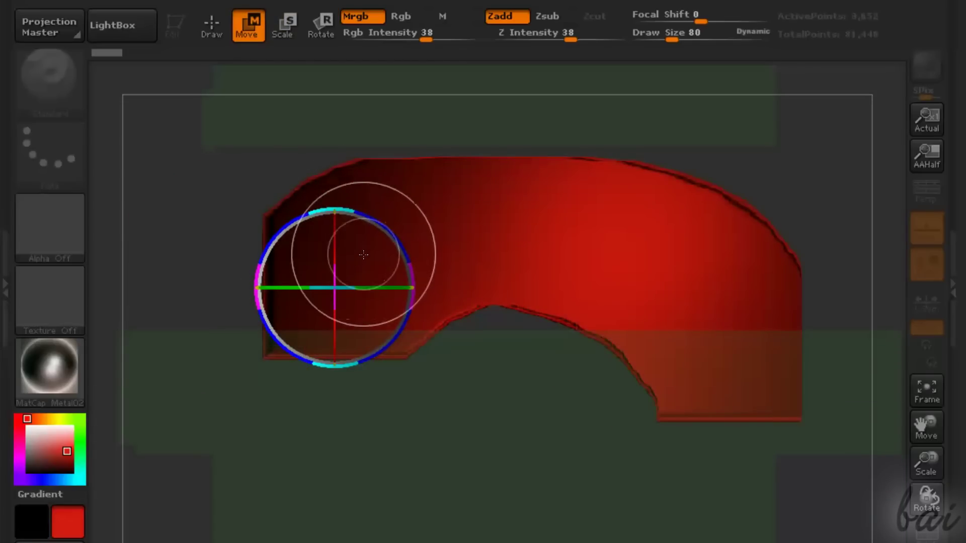
pyautogui.moveTo(364, 255)
pyautogui.mouseDown()
pyautogui.moveTo(385, 262)
pyautogui.moveTo(407, 243)
pyautogui.moveTo(289, 251)
pyautogui.moveTo(293, 396)
pyautogui.moveTo(352, 336)
pyautogui.moveTo(347, 307)
pyautogui.moveTo(319, 338)
pyautogui.moveTo(325, 68)
pyautogui.mouseUp()
# Step: Tilt the red shape about 30° clockwise with the Rotate gizmo
pyautogui.press('e')
pyautogui.click(312, 21)
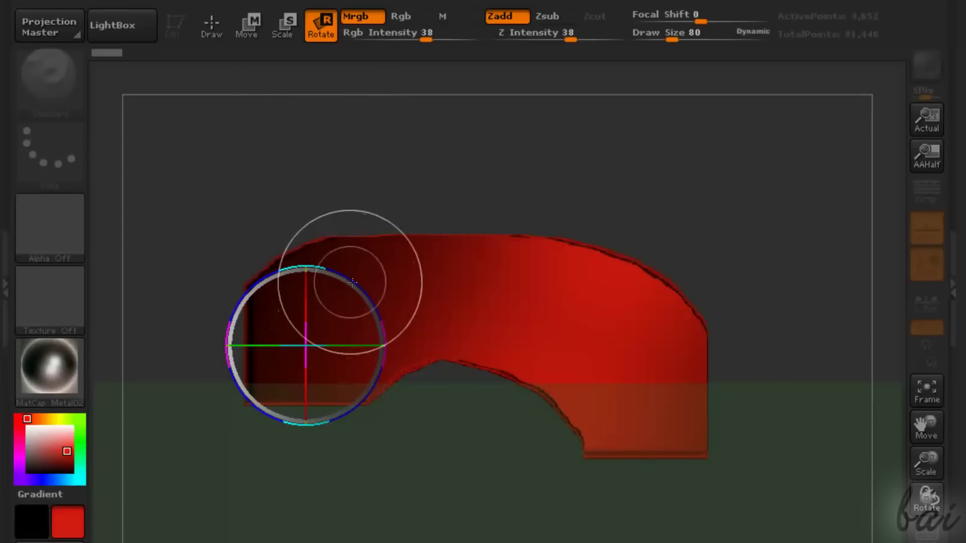
pyautogui.moveTo(354, 286)
pyautogui.mouseDown()
pyautogui.moveTo(375, 321)
pyautogui.moveTo(337, 281)
pyautogui.moveTo(320, 295)
pyautogui.moveTo(335, 308)
pyautogui.moveTo(261, 319)
pyautogui.moveTo(333, 323)
pyautogui.moveTo(308, 340)
pyautogui.moveTo(267, 403)
pyautogui.moveTo(352, 443)
pyautogui.moveTo(435, 443)
pyautogui.mouseUp()
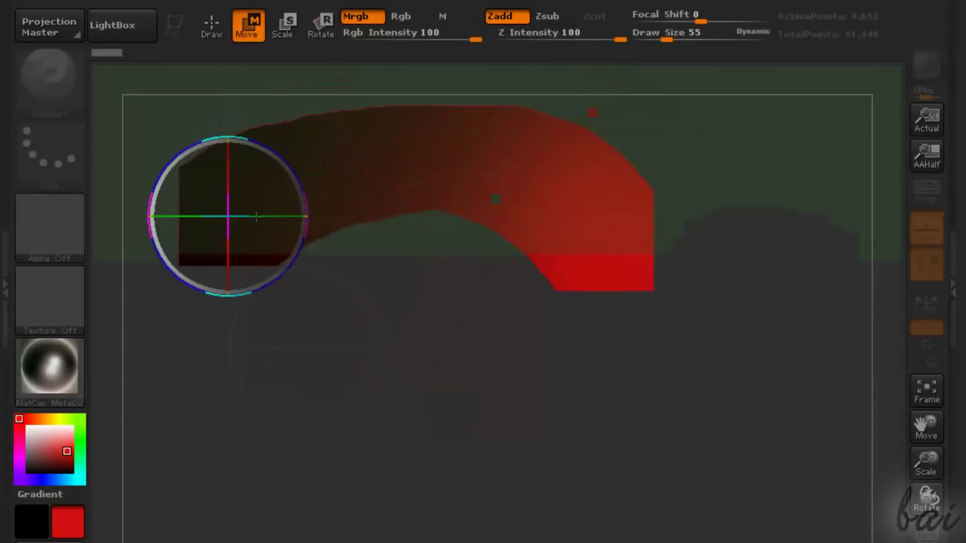
# Step: Reposition the red shape, then paint a green swept stroke below it
pyautogui.moveTo(256, 217); pyautogui.dragTo(303, 195)
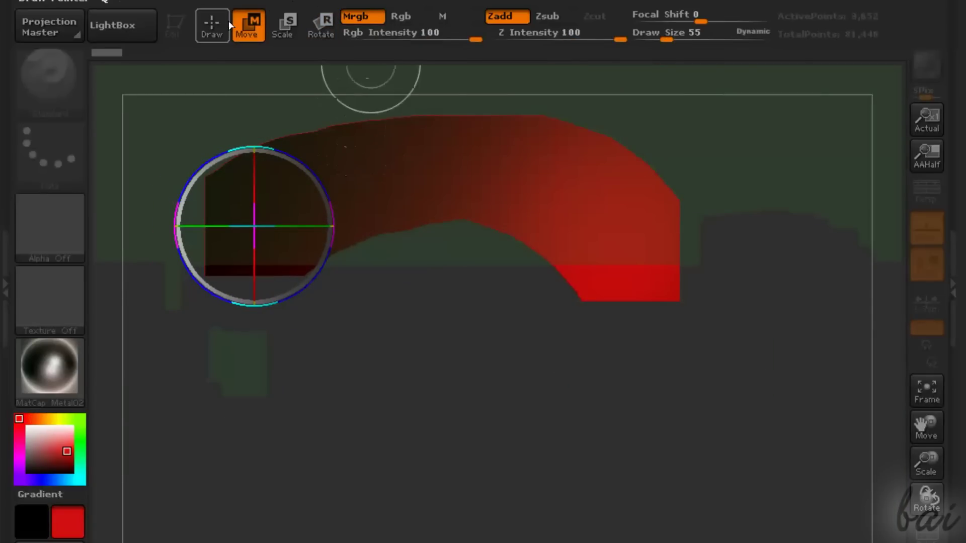
pyautogui.click(212, 25)
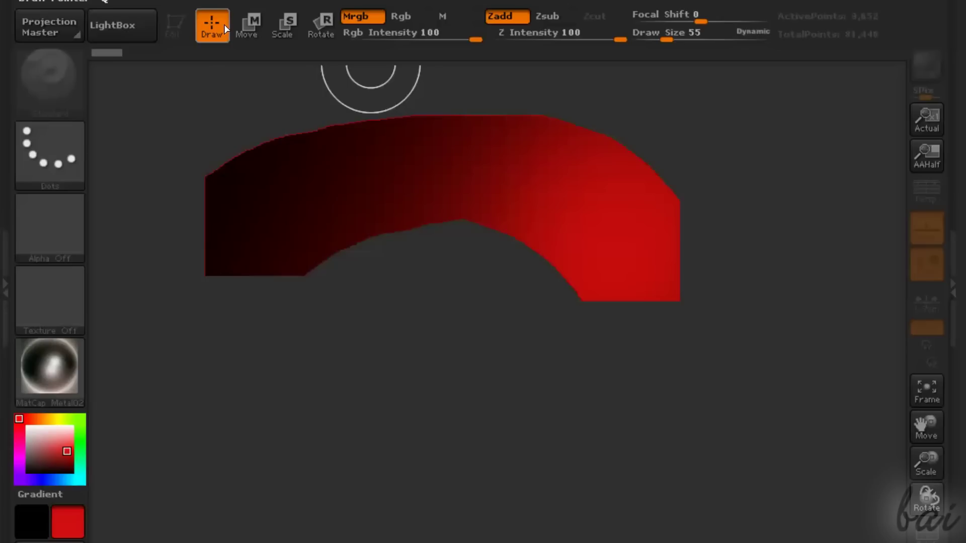
pyautogui.click(85, 420)
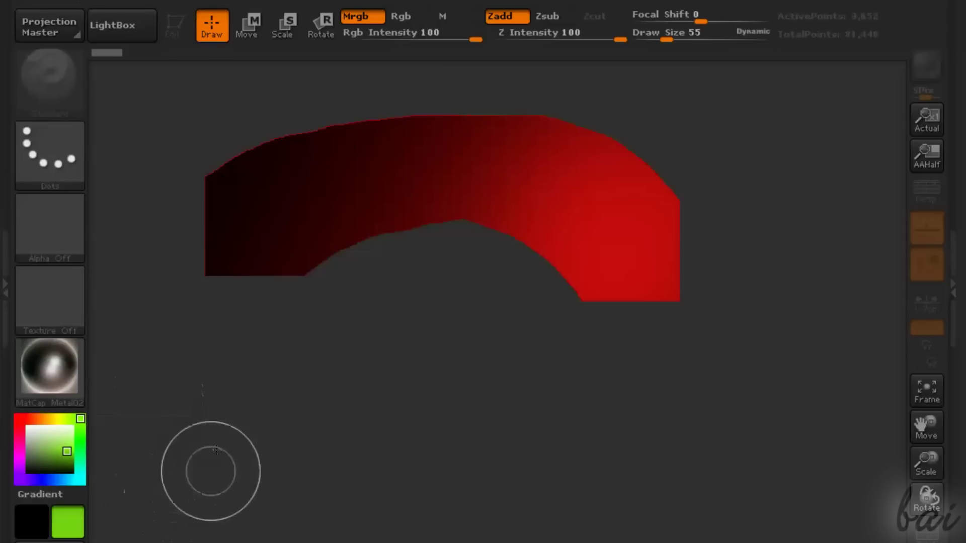
pyautogui.moveTo(244, 395)
pyautogui.mouseDown()
pyautogui.moveTo(269, 373)
pyautogui.moveTo(392, 337)
pyautogui.moveTo(474, 388)
pyautogui.moveTo(602, 417)
pyautogui.moveTo(649, 404)
pyautogui.mouseUp()
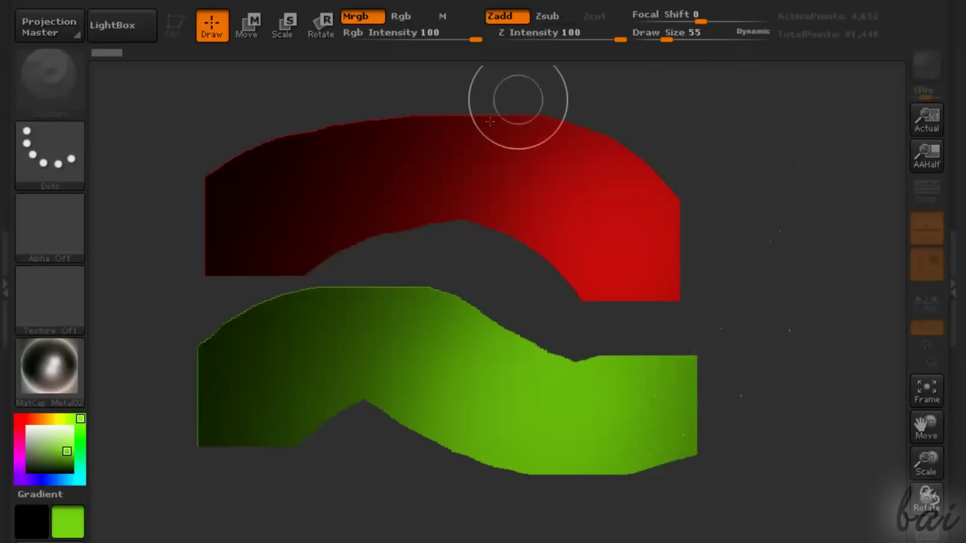
# Step: Stamp a row of green squares leftward, then undo them
pyautogui.click(239, 30)
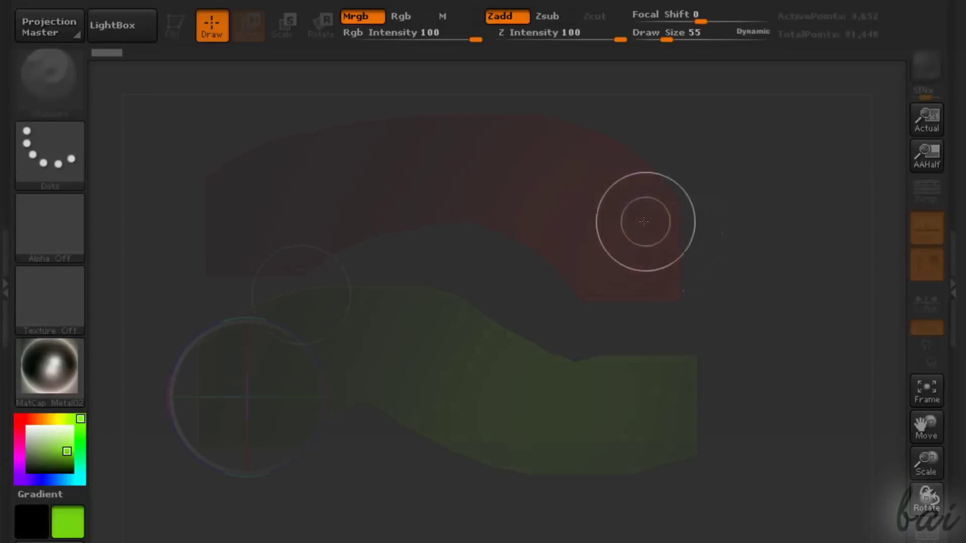
pyautogui.click(643, 220)
pyautogui.moveTo(551, 235); pyautogui.dragTo(216, 296)
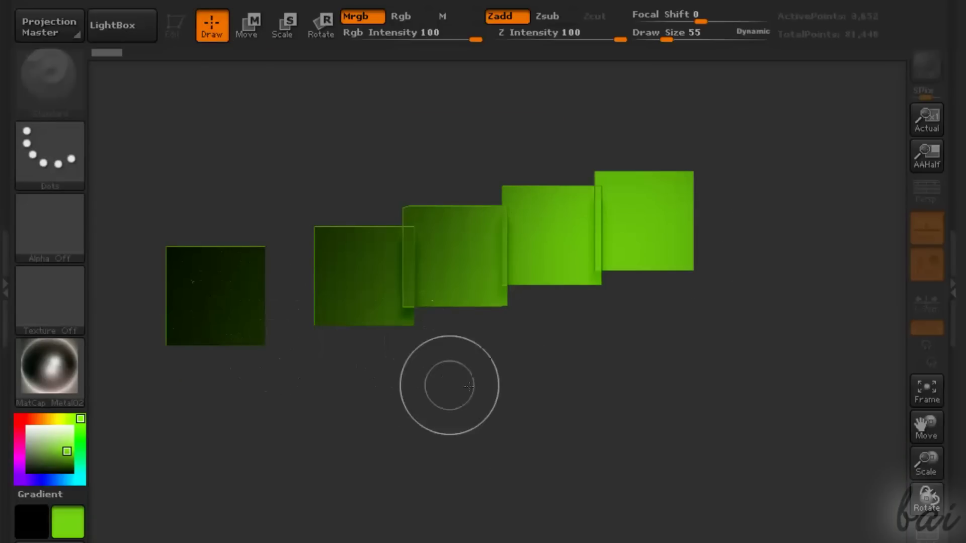
pyautogui.hotkey('ctrl', 'z')
pyautogui.hotkey('ctrl', 'z')
pyautogui.hotkey('ctrl', 'z')
pyautogui.hotkey('ctrl', 'z')
pyautogui.hotkey('ctrl', 'z')
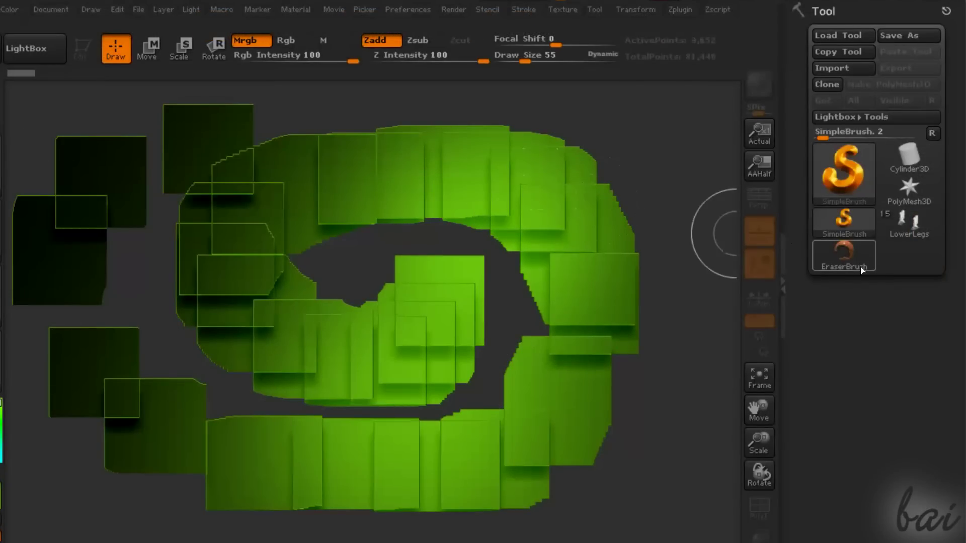
# Step: Select EraserBrush from the 2.5D brushes and drag down to erase the green shape's top
pyautogui.click(838, 162)
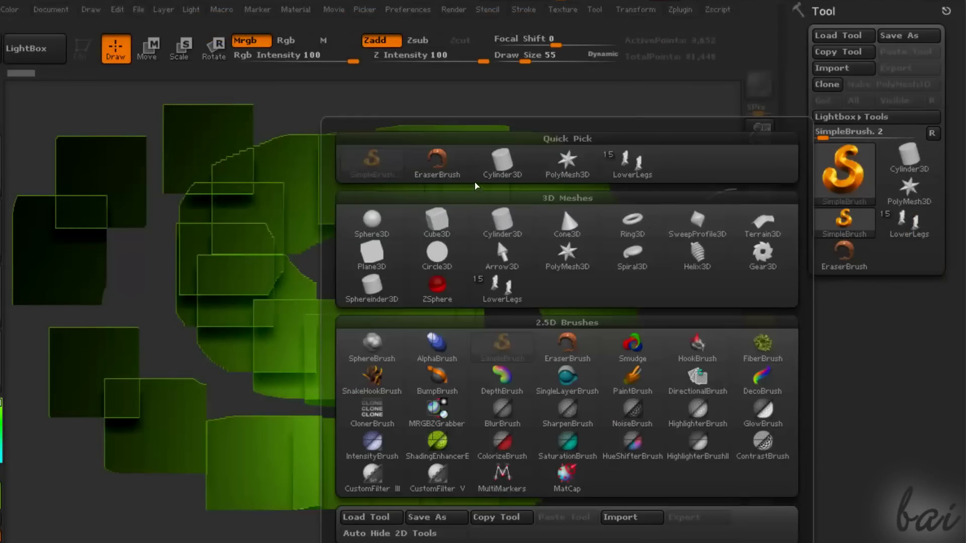
pyautogui.click(566, 358)
pyautogui.moveTo(621, 151)
pyautogui.mouseDown()
pyautogui.moveTo(153, 132)
pyautogui.moveTo(503, 241)
pyautogui.moveTo(56, 282)
pyautogui.moveTo(629, 403)
pyautogui.mouseUp()
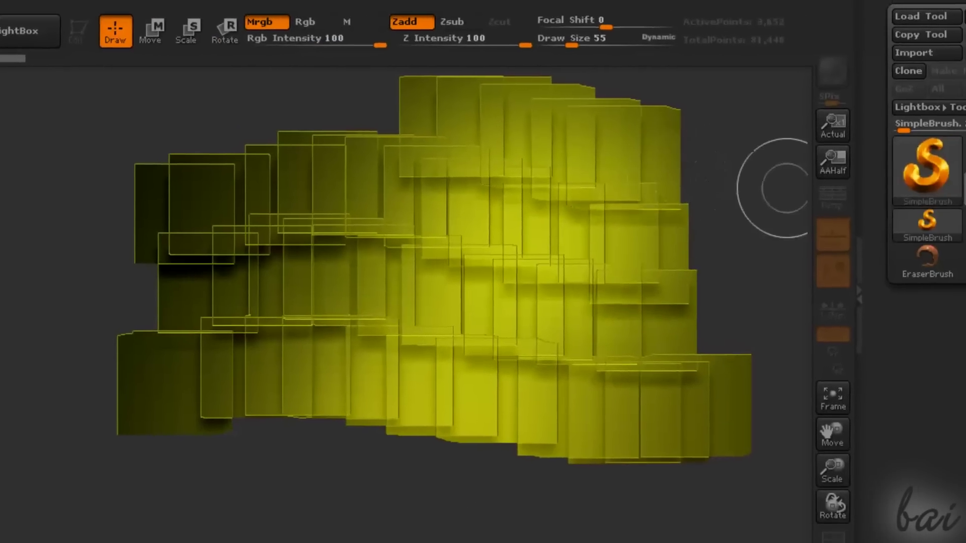
# Step: Smear the yellow squares across the upper middle with the Smudge brush
pyautogui.click(956, 166)
pyautogui.click(707, 358)
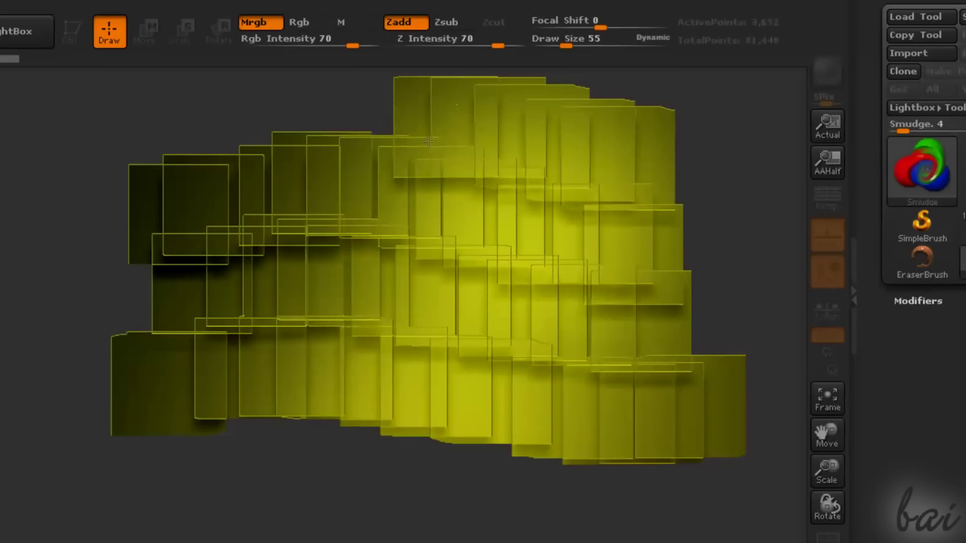
pyautogui.moveTo(428, 141)
pyautogui.mouseDown()
pyautogui.moveTo(523, 178)
pyautogui.moveTo(557, 206)
pyautogui.moveTo(567, 227)
pyautogui.moveTo(553, 282)
pyautogui.moveTo(526, 301)
pyautogui.moveTo(480, 308)
pyautogui.moveTo(429, 300)
pyautogui.moveTo(328, 233)
pyautogui.moveTo(252, 241)
pyautogui.moveTo(208, 268)
pyautogui.moveTo(184, 300)
pyautogui.moveTo(188, 321)
pyautogui.moveTo(253, 406)
pyautogui.moveTo(251, 427)
pyautogui.mouseUp()
# Step: Shift the middle squares toward green with HueShifterBrush, then drag out a red star
pyautogui.click(922, 169)
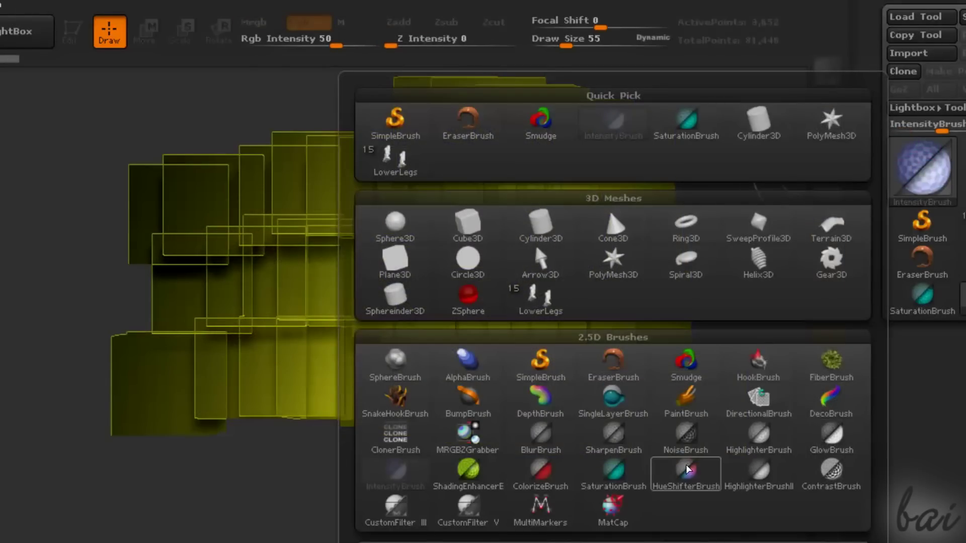
pyautogui.click(687, 464)
pyautogui.moveTo(538, 172)
pyautogui.mouseDown()
pyautogui.moveTo(459, 146)
pyautogui.moveTo(503, 232)
pyautogui.moveTo(342, 331)
pyautogui.moveTo(443, 382)
pyautogui.moveTo(503, 282)
pyautogui.moveTo(603, 241)
pyautogui.mouseUp()
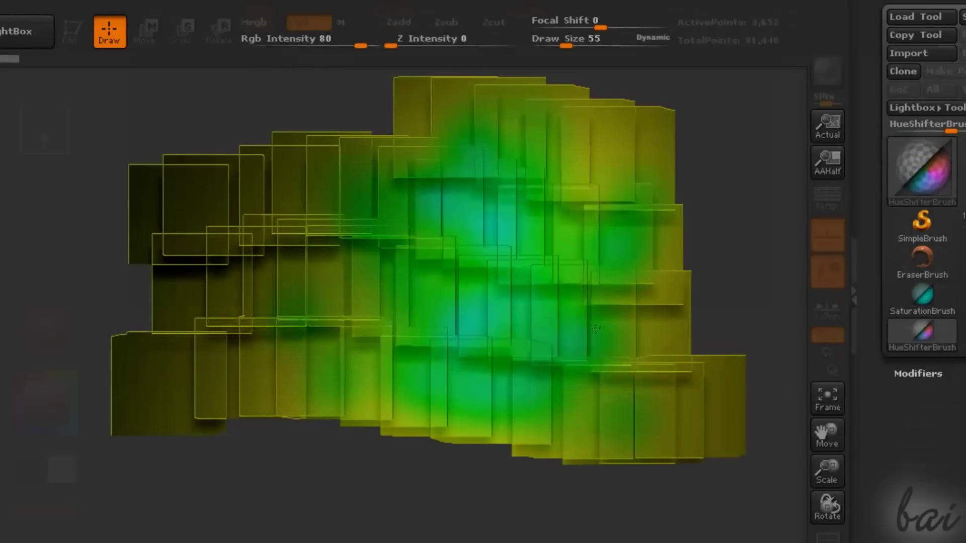
pyautogui.moveTo(372, 297)
pyautogui.mouseDown()
pyautogui.moveTo(437, 256)
pyautogui.moveTo(550, 270)
pyautogui.moveTo(642, 229)
pyautogui.mouseUp()
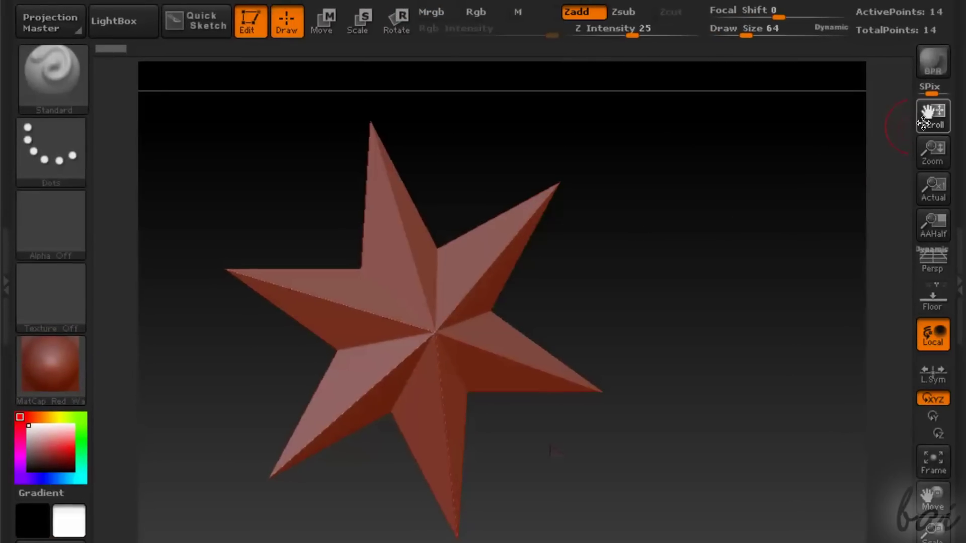
pyautogui.moveTo(924, 122); pyautogui.dragTo(928, 103)
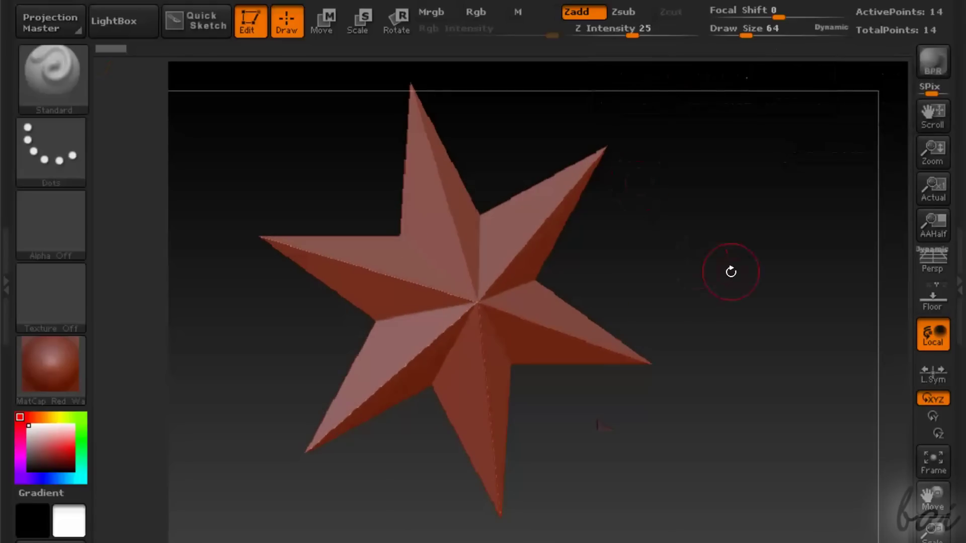
pyautogui.scroll(5, 461, 266)
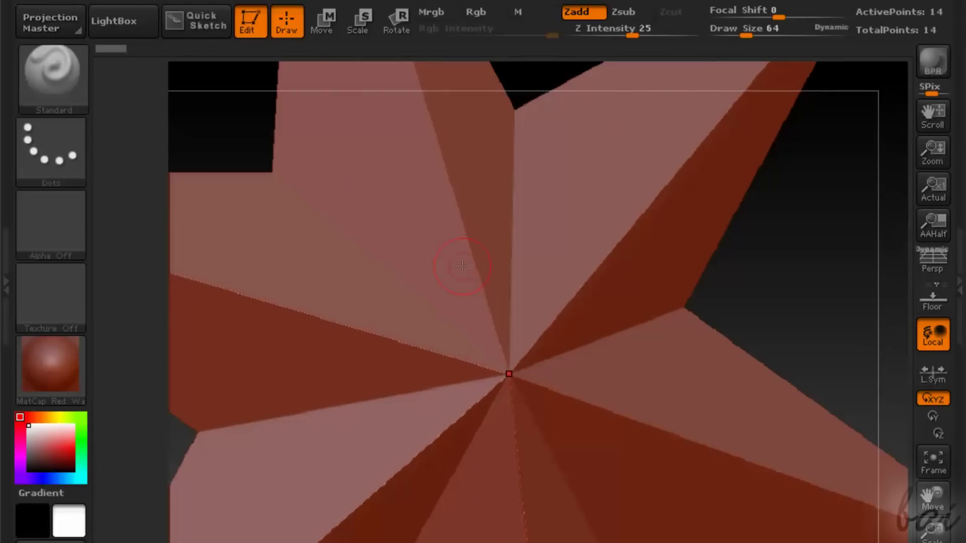
pyautogui.scroll(-5, 462, 265)
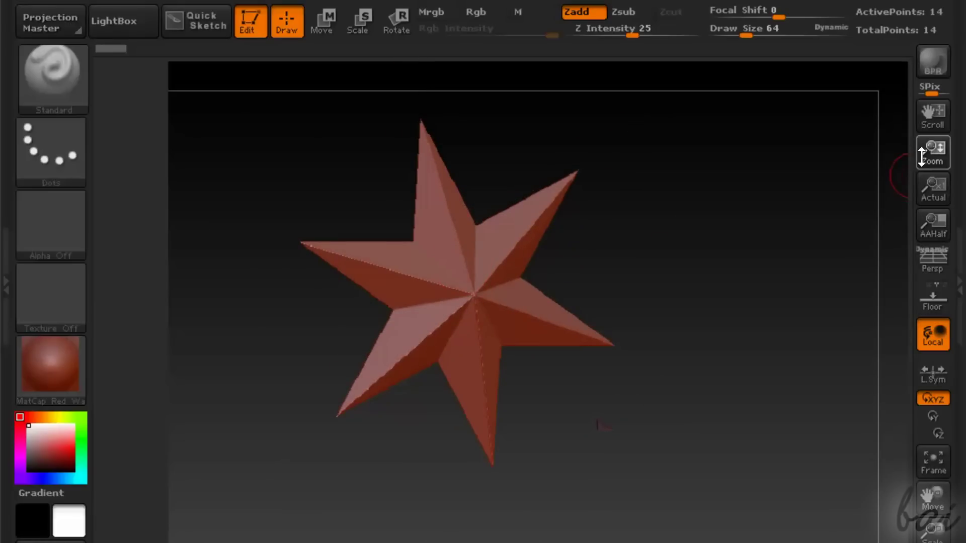
pyautogui.moveTo(921, 156)
pyautogui.mouseDown()
pyautogui.moveTo(926, 141)
pyautogui.moveTo(934, 215)
pyautogui.moveTo(935, 146)
pyautogui.mouseUp()
# Step: Draw a large cylinder, make it editable, and rotate it to show its end cap
pyautogui.moveTo(287, 322); pyautogui.dragTo(457, 250)
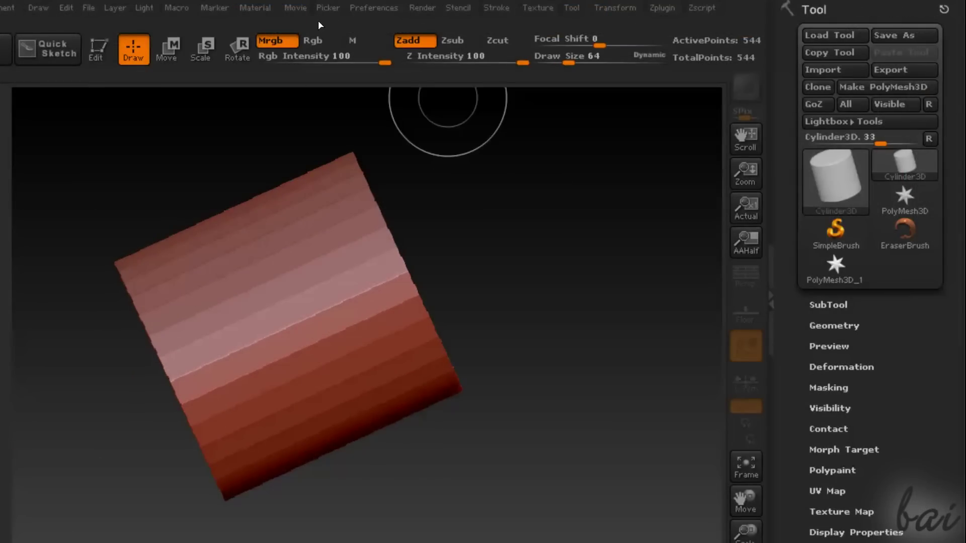
pyautogui.click(96, 50)
pyautogui.moveTo(593, 322); pyautogui.dragTo(538, 284)
pyautogui.moveTo(717, 272); pyautogui.dragTo(703, 239)
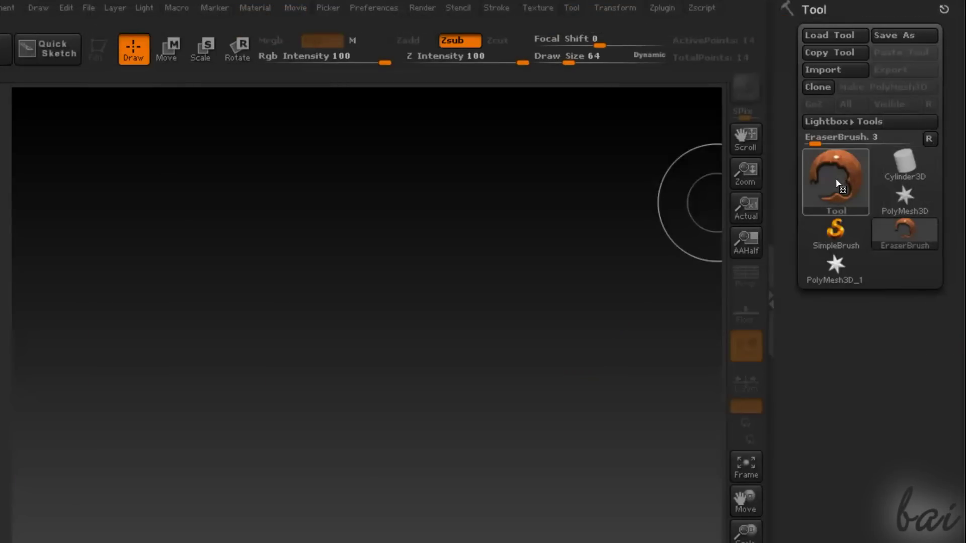
# Step: Select Cylinder3D again, draw it out, enter Edit mode with T, and orbit to its top cap
pyautogui.click(837, 184)
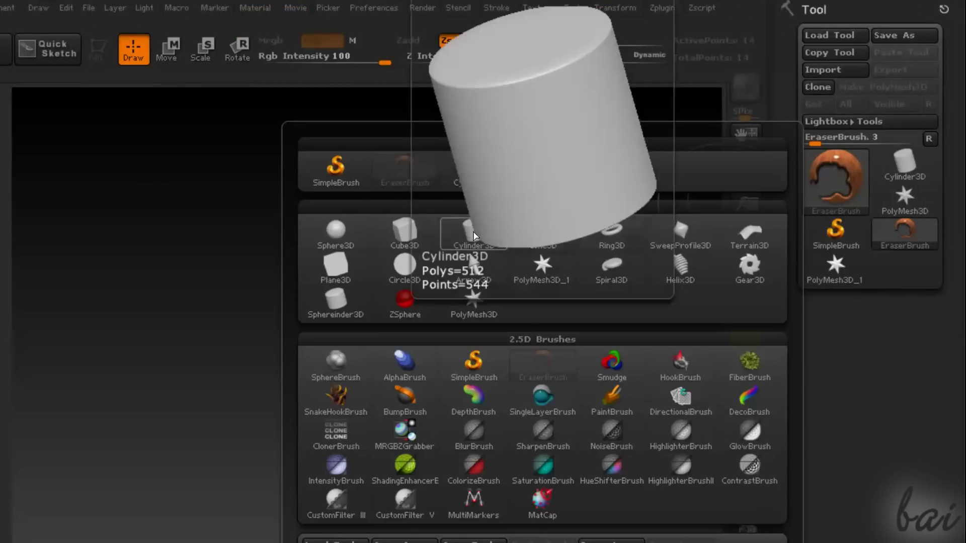
pyautogui.click(476, 234)
pyautogui.moveTo(291, 323)
pyautogui.mouseDown()
pyautogui.moveTo(345, 315)
pyautogui.moveTo(403, 263)
pyautogui.moveTo(456, 248)
pyautogui.mouseUp()
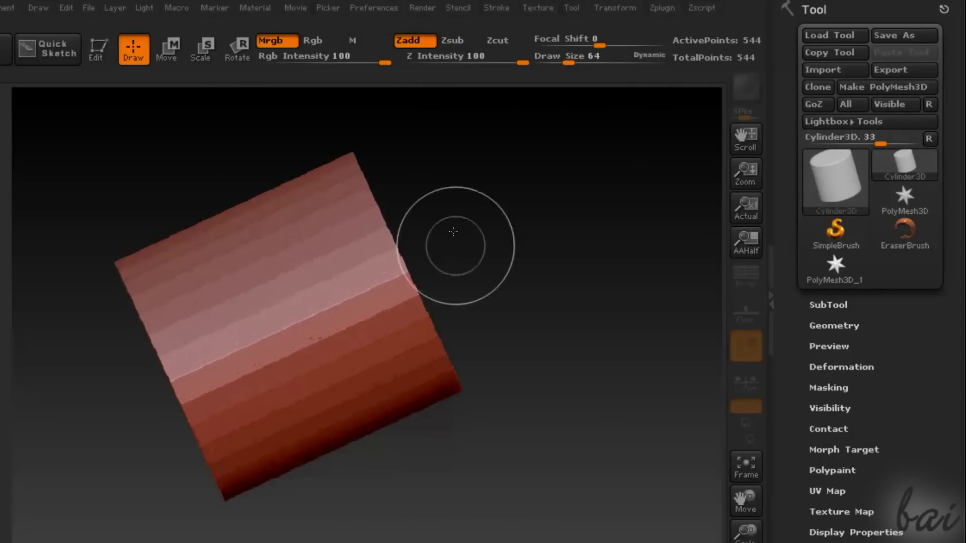
pyautogui.press('t')
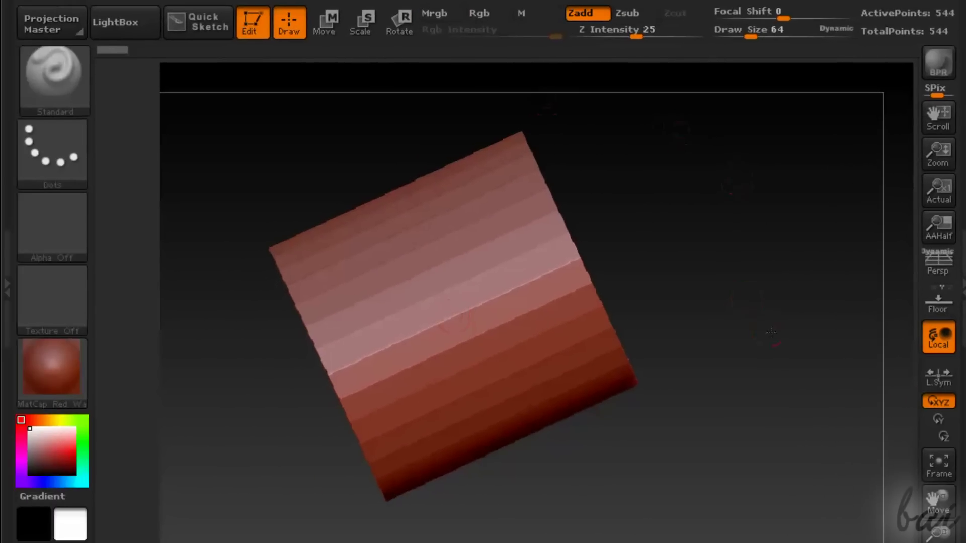
pyautogui.moveTo(770, 332); pyautogui.dragTo(703, 240)
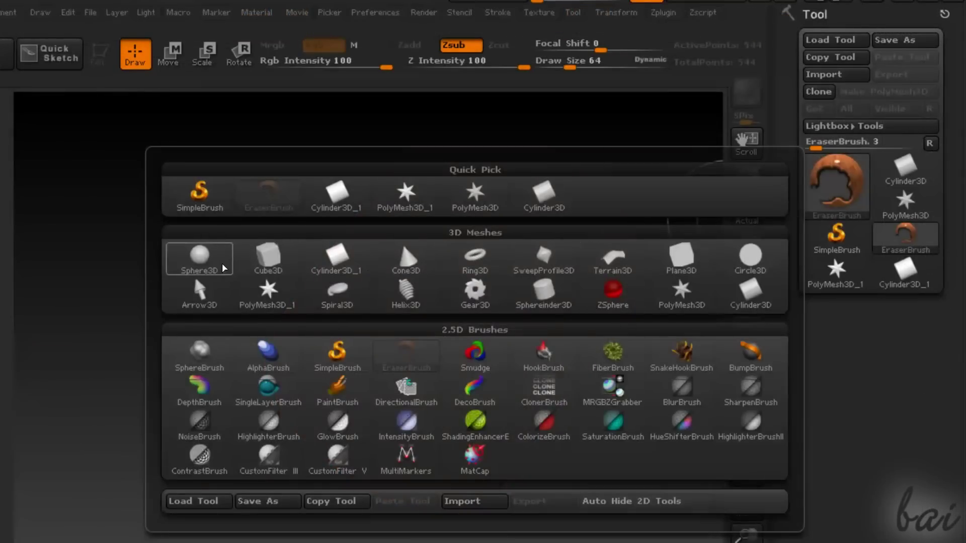
# Step: Select Sphere3D and drag out a large sphere on the canvas
pyautogui.click(208, 259)
pyautogui.moveTo(300, 377); pyautogui.dragTo(556, 311)
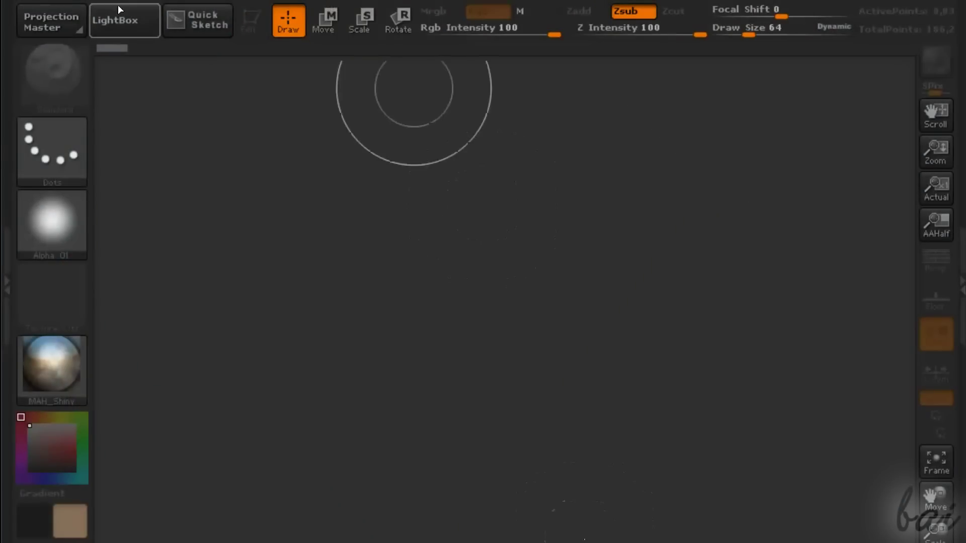
# Step: Load DemoSoldier.ZTL from LightBox, draw the model on the canvas, and enter Edit mode
pyautogui.click(119, 9)
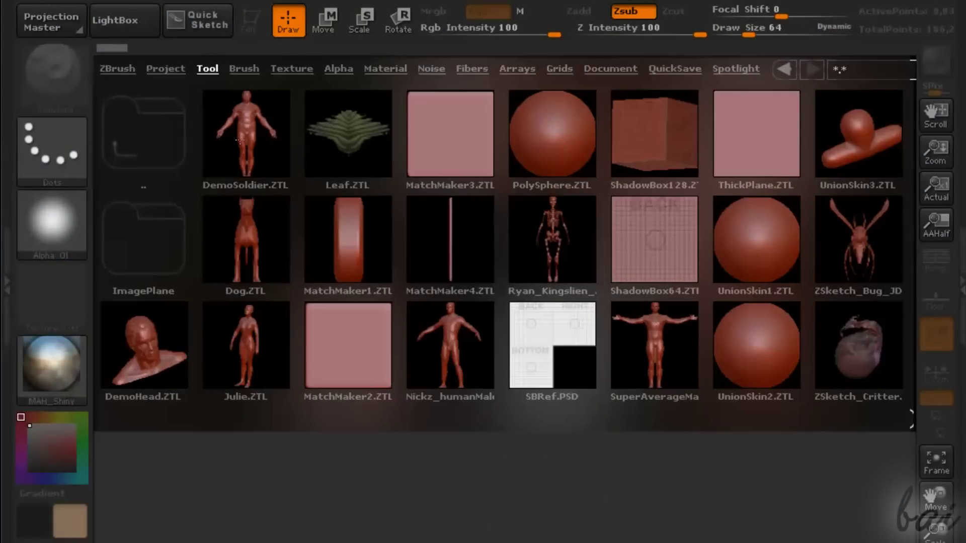
pyautogui.doubleClick(241, 139)
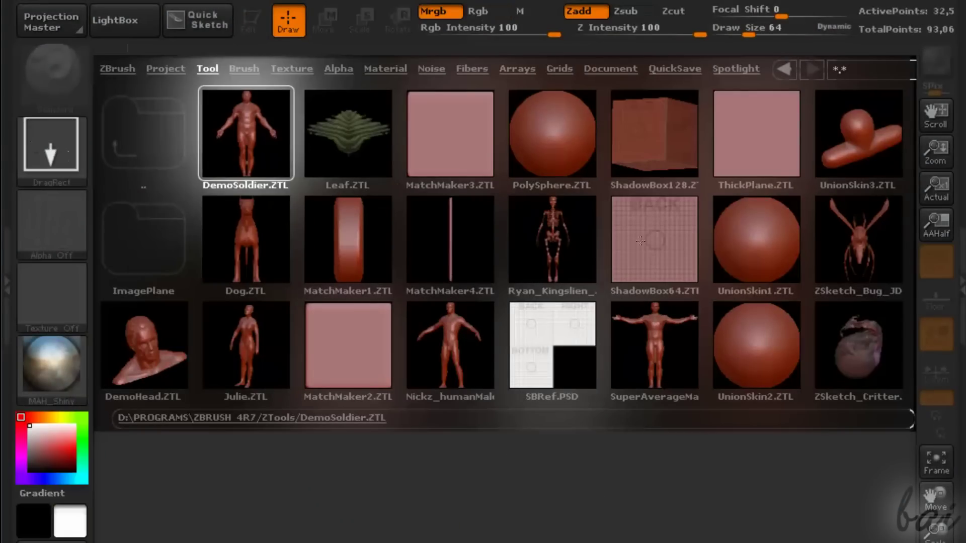
pyautogui.click(120, 9)
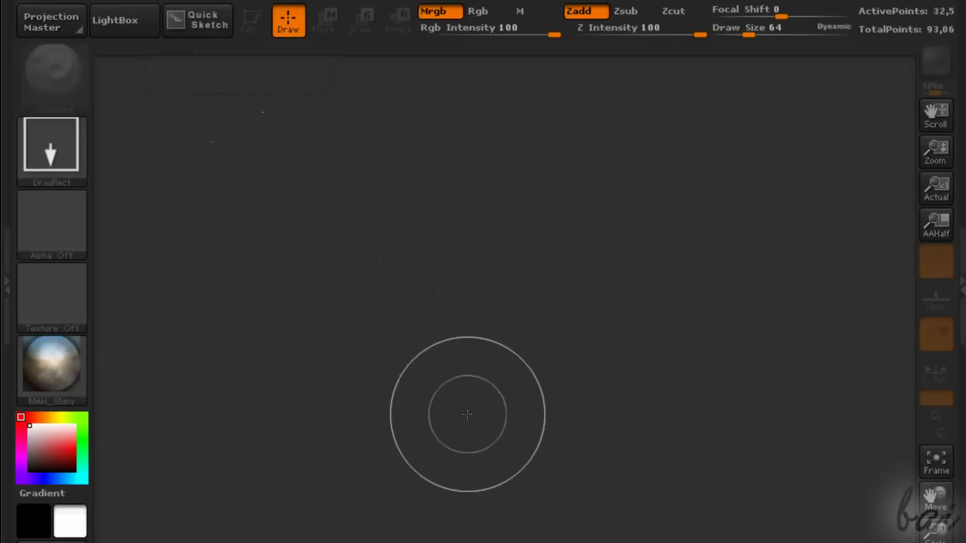
pyautogui.moveTo(470, 367)
pyautogui.mouseDown()
pyautogui.moveTo(578, 312)
pyautogui.moveTo(569, 402)
pyautogui.moveTo(503, 452)
pyautogui.moveTo(463, 457)
pyautogui.moveTo(471, 456)
pyautogui.mouseUp()
pyautogui.press('t')
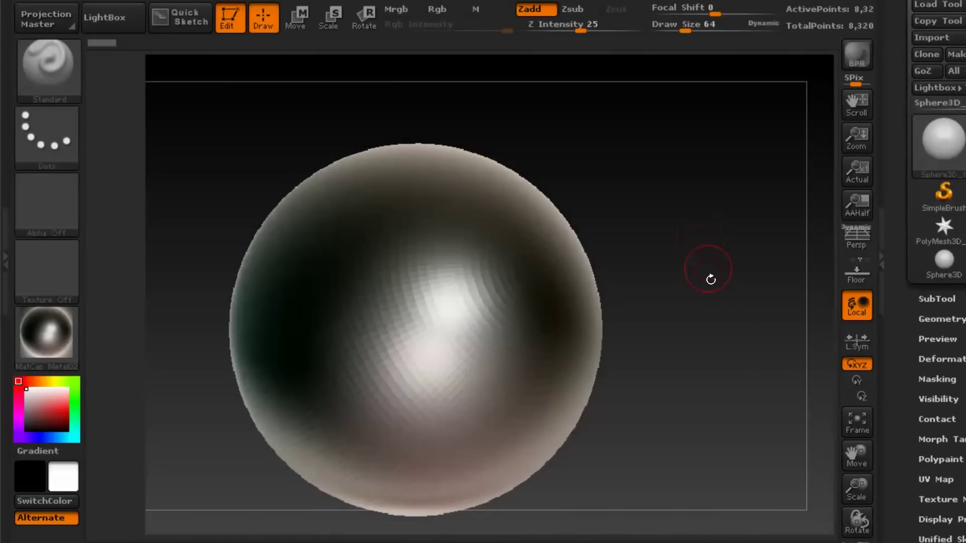
# Step: Pan the sphere lower-right and bring up the Tool palette's Make PolyMesh3D option
pyautogui.moveTo(855, 449); pyautogui.dragTo(841, 490)
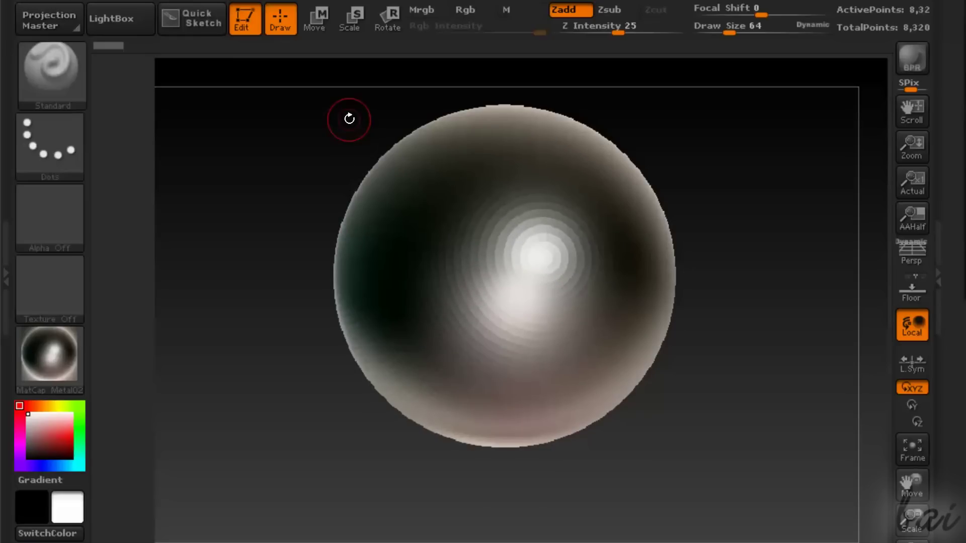
pyautogui.click(444, 236)
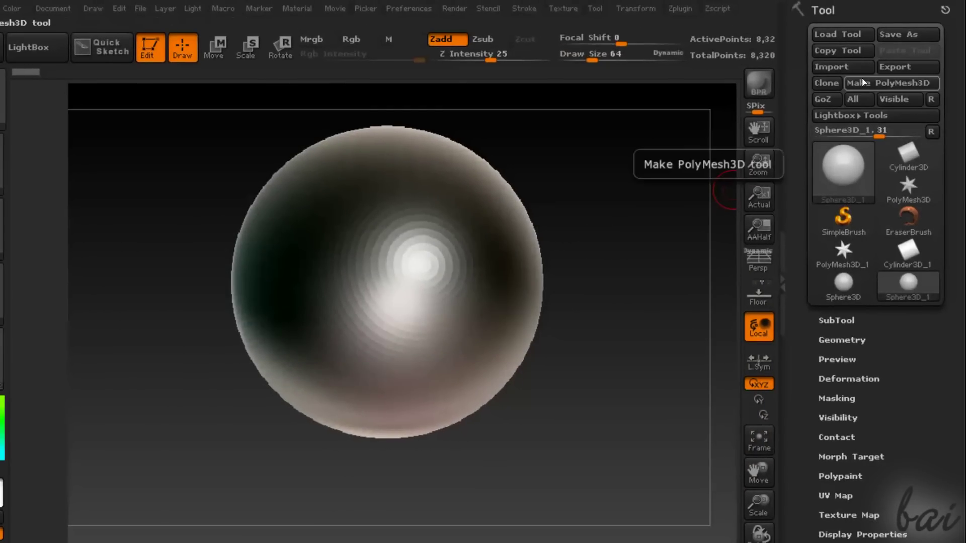
# Step: Make the sphere a PolyMesh3D and bring up the 3D Sculpting Brushes library
pyautogui.click(863, 82)
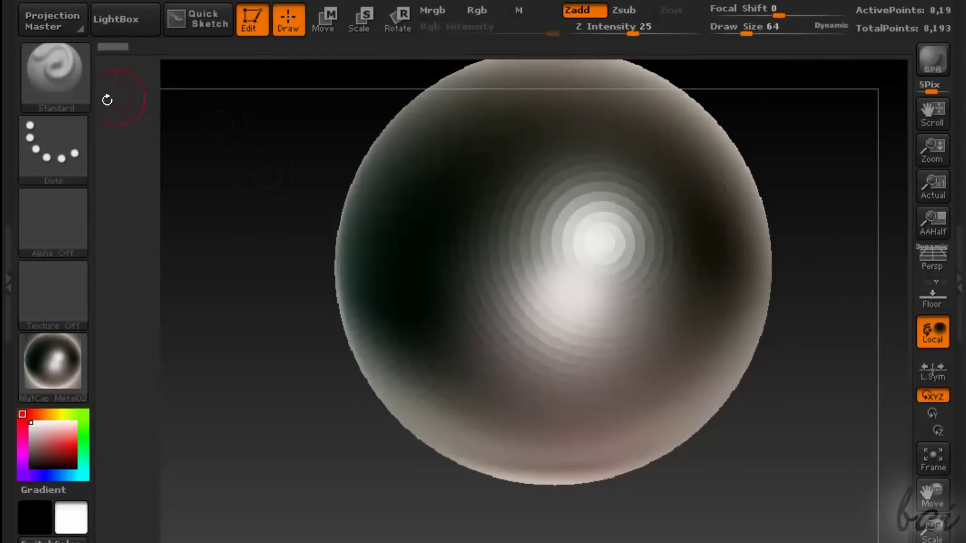
pyautogui.click(74, 90)
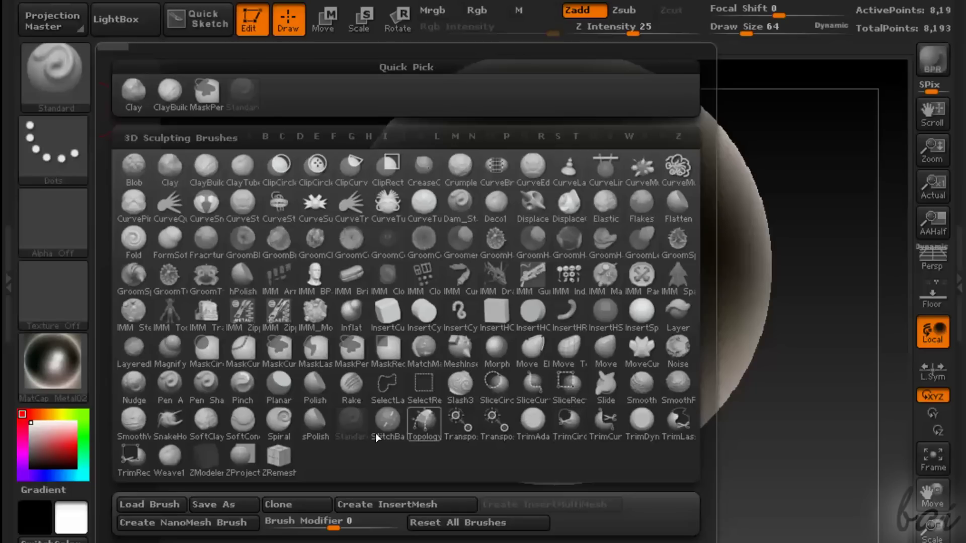
# Step: Carve a long Blob groove at Draw Size 145, then a wide diagonal Clay groove across the sphere
pyautogui.moveTo(316, 427)
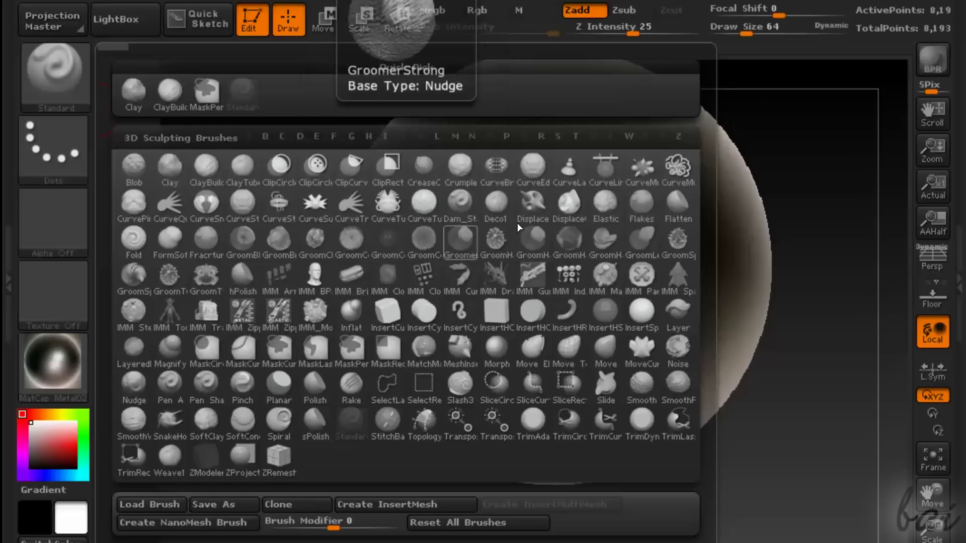
pyautogui.click(141, 166)
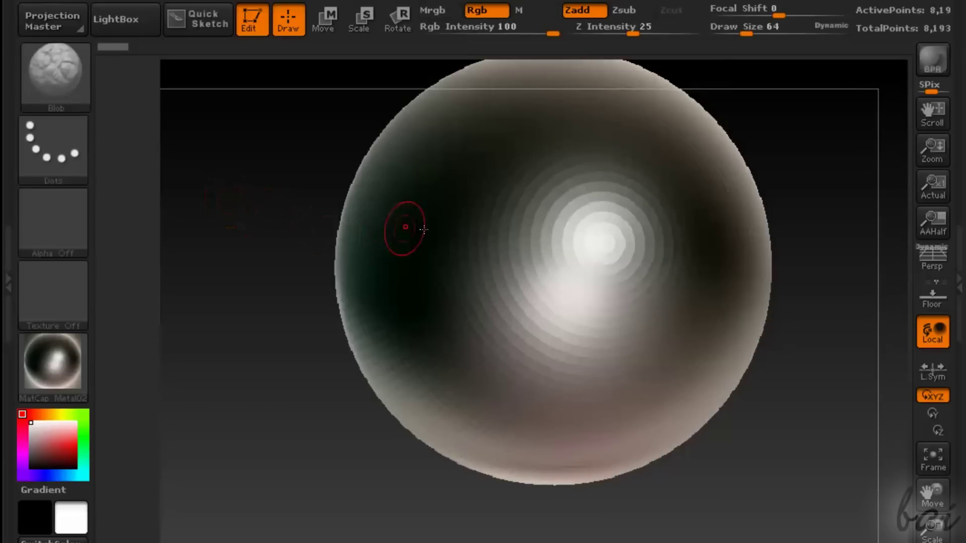
pyautogui.moveTo(746, 34); pyautogui.dragTo(762, 34)
pyautogui.click(654, 144)
pyautogui.moveTo(654, 144)
pyautogui.mouseDown()
pyautogui.moveTo(646, 138)
pyautogui.moveTo(573, 206)
pyautogui.moveTo(508, 307)
pyautogui.mouseUp()
pyautogui.click(54, 75)
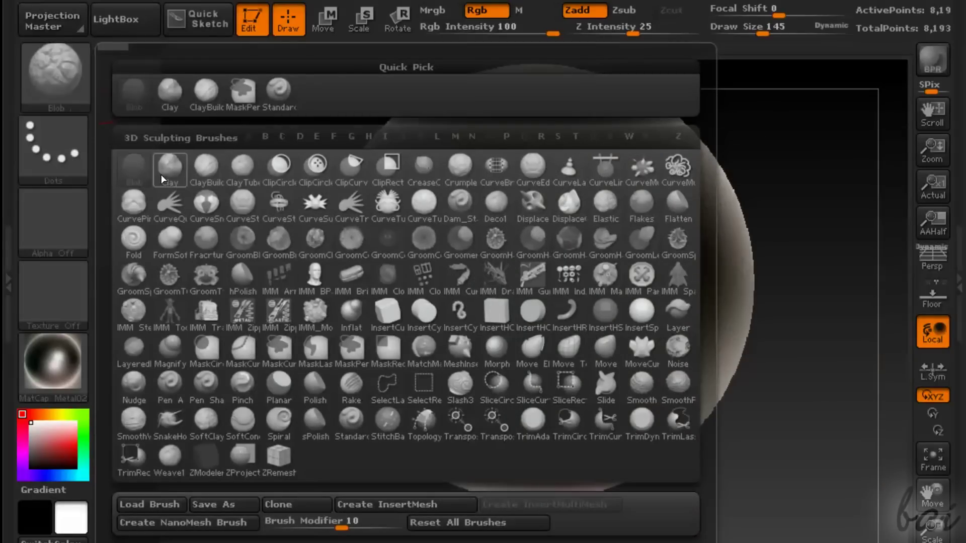
pyautogui.click(168, 170)
pyautogui.moveTo(623, 165)
pyautogui.mouseDown()
pyautogui.moveTo(508, 290)
pyautogui.moveTo(460, 327)
pyautogui.mouseUp()
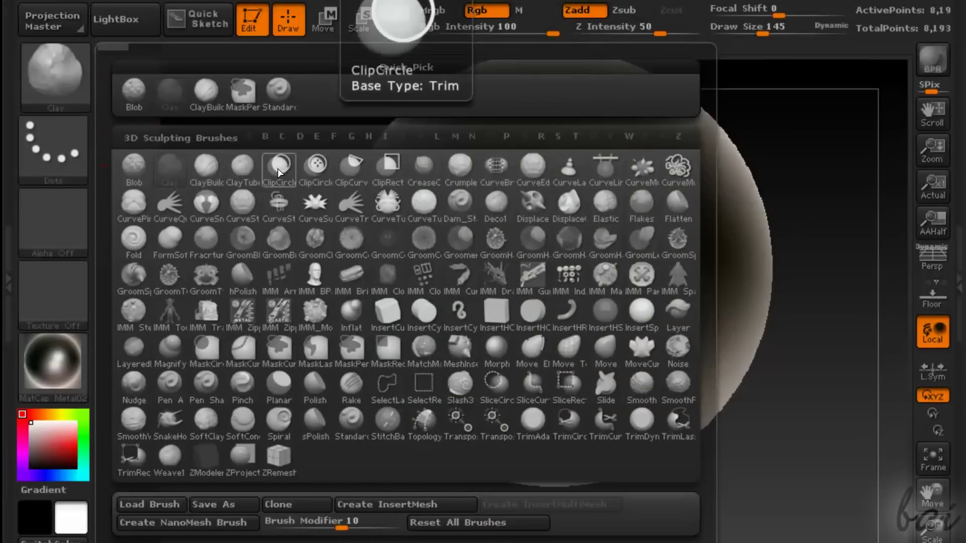
# Step: Clip the sphere with a ClipRect rectangle down to a long square-sectioned block
pyautogui.click(331, 161)
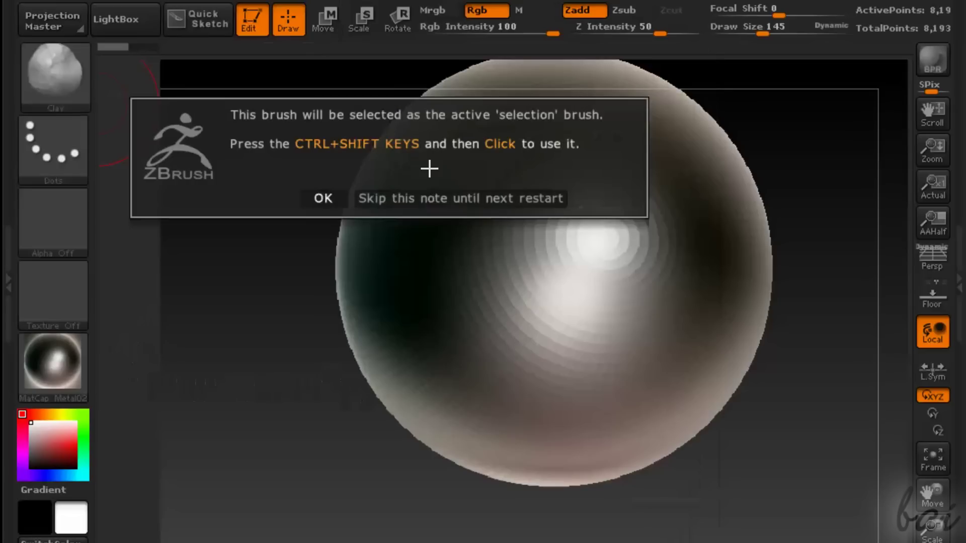
pyautogui.click(325, 199)
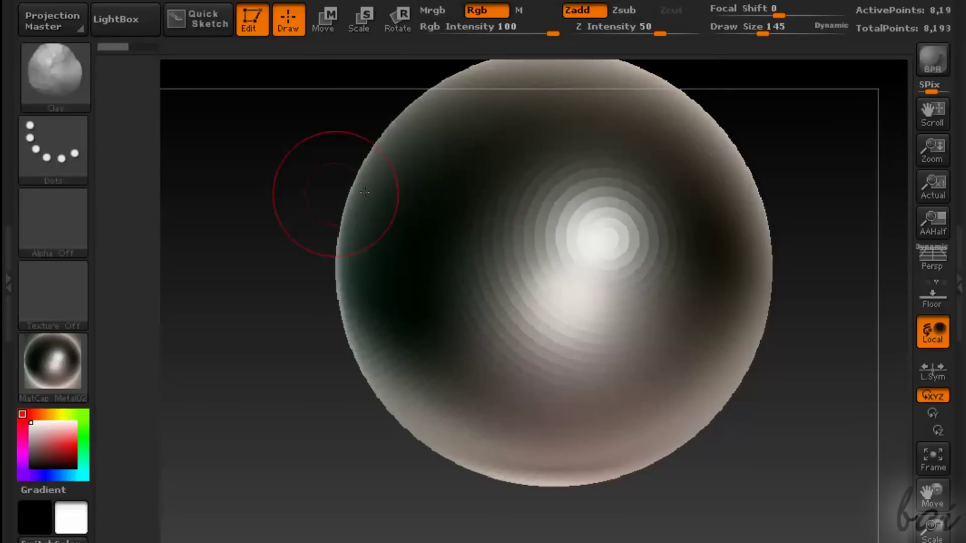
pyautogui.hotkey('ctrl', 'shift')
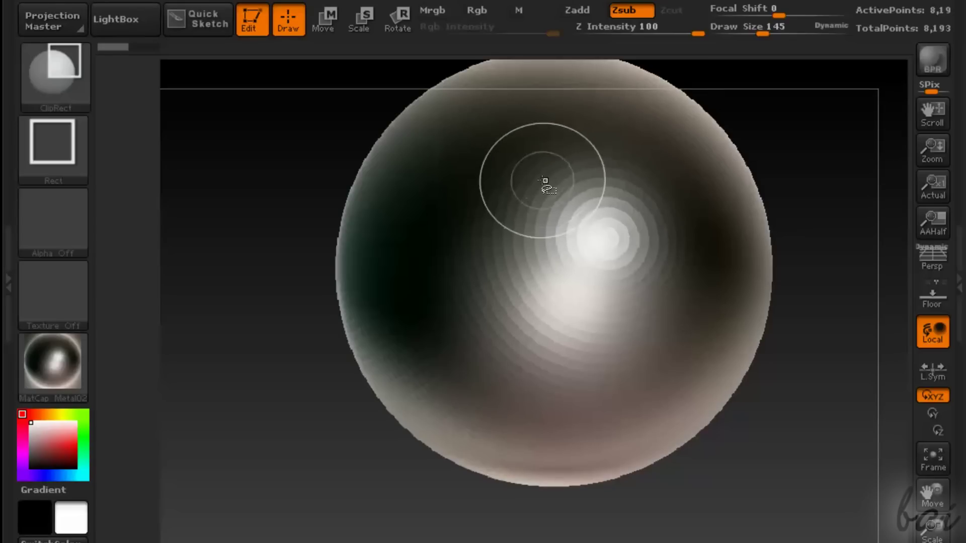
pyautogui.moveTo(536, 177)
pyautogui.keyDown('ctrl'); pyautogui.keyDown('shift'); pyautogui.mouseDown()
pyautogui.moveTo(632, 276)
pyautogui.moveTo(683, 311)
pyautogui.mouseUp(); pyautogui.keyUp('shift'); pyautogui.keyUp('ctrl')
pyautogui.moveTo(784, 289); pyautogui.dragTo(662, 286)
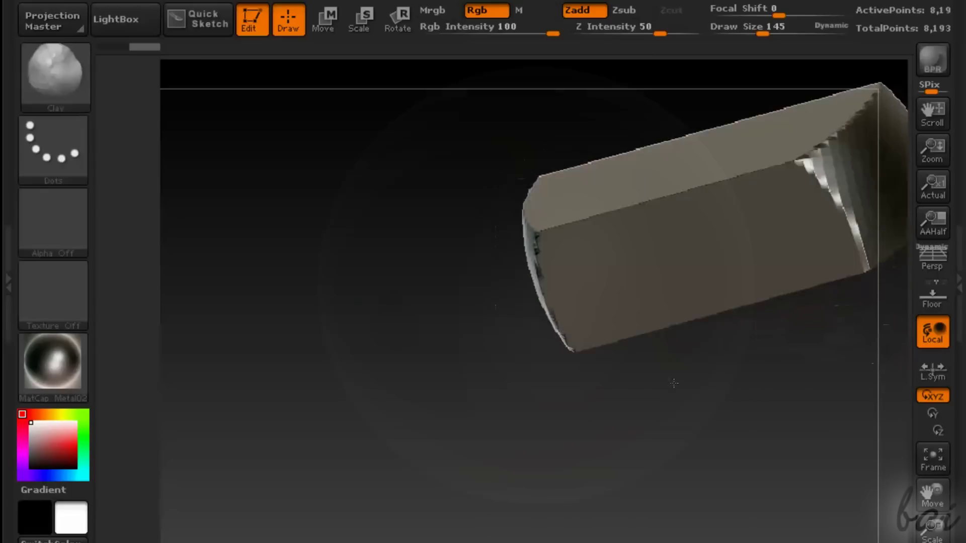
# Step: Flatten a large patch on the sphere's upper right with an enlarged Flatten brush
pyautogui.click(55, 78)
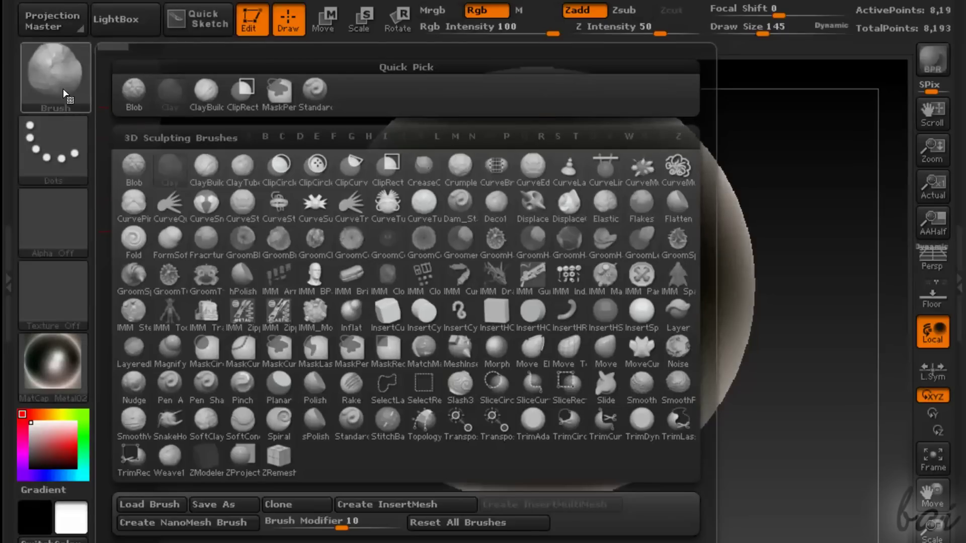
pyautogui.click(689, 207)
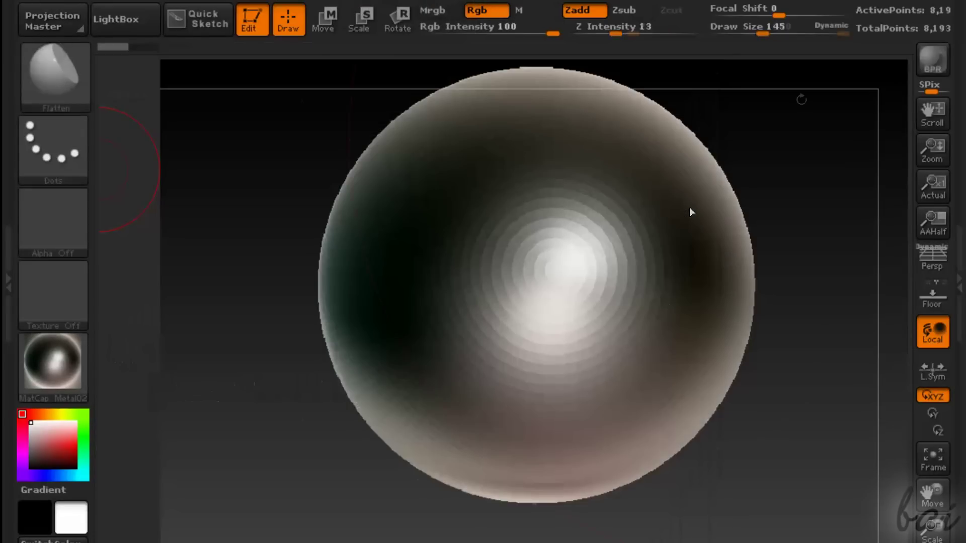
pyautogui.moveTo(802, 35)
pyautogui.mouseDown()
pyautogui.moveTo(847, 39)
pyautogui.moveTo(803, 42)
pyautogui.mouseUp()
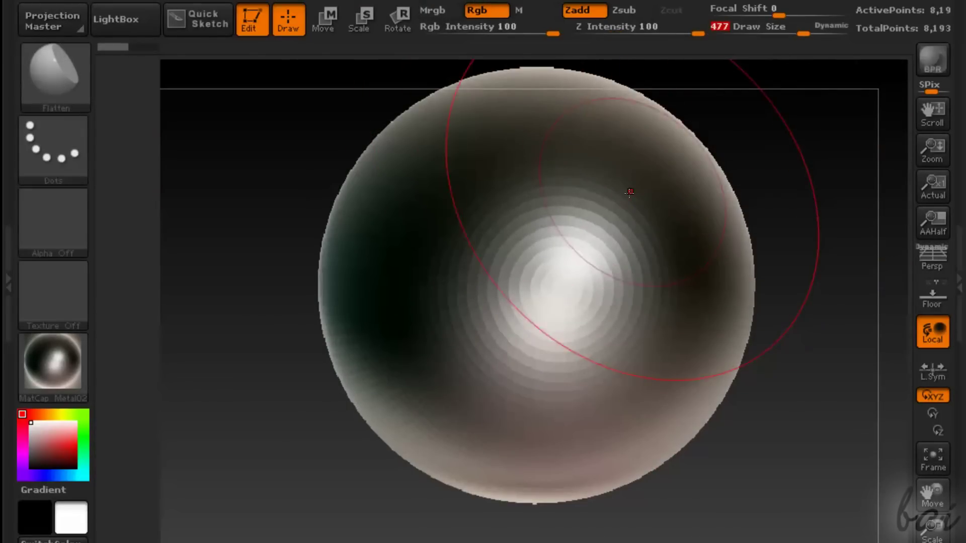
pyautogui.moveTo(625, 196)
pyautogui.mouseDown()
pyautogui.moveTo(493, 324)
pyautogui.moveTo(451, 352)
pyautogui.moveTo(427, 332)
pyautogui.moveTo(417, 279)
pyautogui.moveTo(503, 204)
pyautogui.moveTo(513, 345)
pyautogui.moveTo(549, 409)
pyautogui.moveTo(553, 304)
pyautogui.mouseUp()
# Step: Draw a DisplaceCurve curve down the sphere's upper surface
pyautogui.press('b')
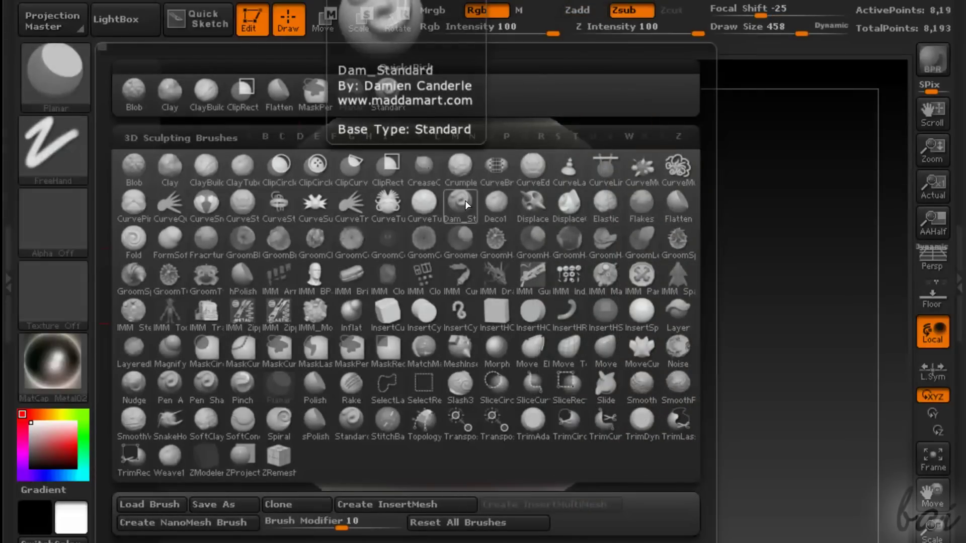
pyautogui.click(563, 203)
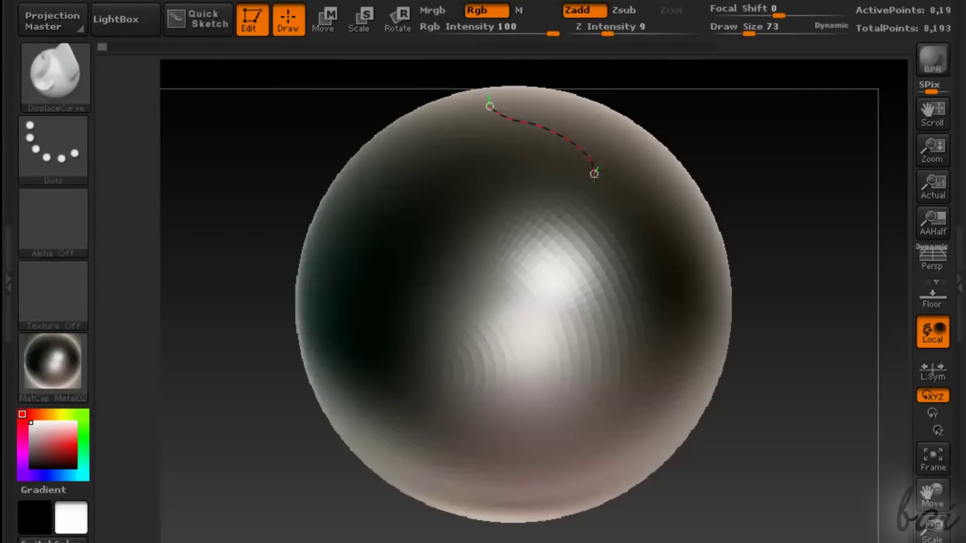
pyautogui.moveTo(594, 180)
pyautogui.mouseDown()
pyautogui.moveTo(516, 235)
pyautogui.moveTo(468, 282)
pyautogui.moveTo(475, 345)
pyautogui.moveTo(509, 386)
pyautogui.moveTo(545, 402)
pyautogui.moveTo(581, 384)
pyautogui.moveTo(636, 286)
pyautogui.moveTo(630, 224)
pyautogui.mouseUp()
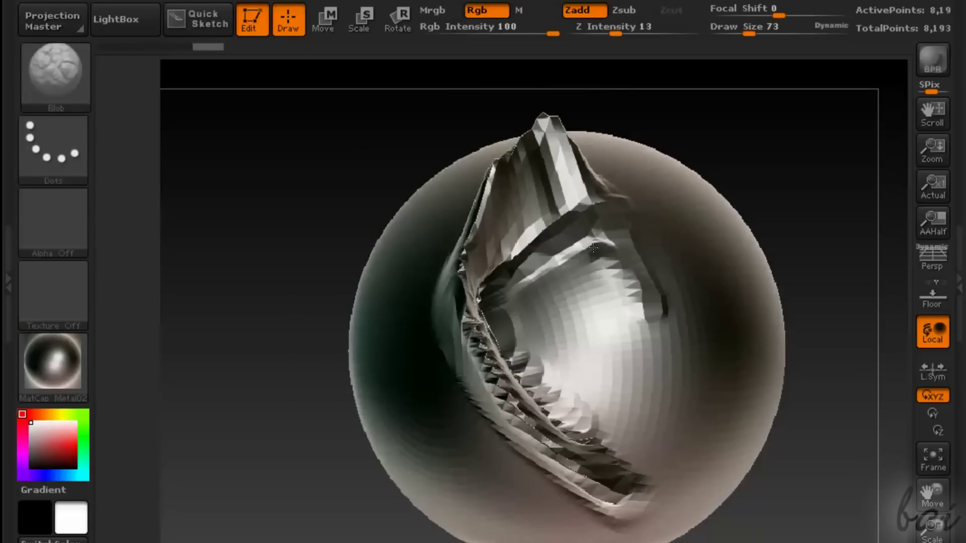
# Step: Undo the Blob strokes through the history slider, then sculpt a vertical groove at brush size 40
pyautogui.moveTo(594, 248)
pyautogui.mouseDown()
pyautogui.moveTo(557, 272)
pyautogui.moveTo(536, 303)
pyautogui.moveTo(560, 332)
pyautogui.moveTo(600, 285)
pyautogui.moveTo(646, 290)
pyautogui.moveTo(573, 394)
pyautogui.moveTo(584, 400)
pyautogui.moveTo(652, 356)
pyautogui.moveTo(603, 428)
pyautogui.mouseUp()
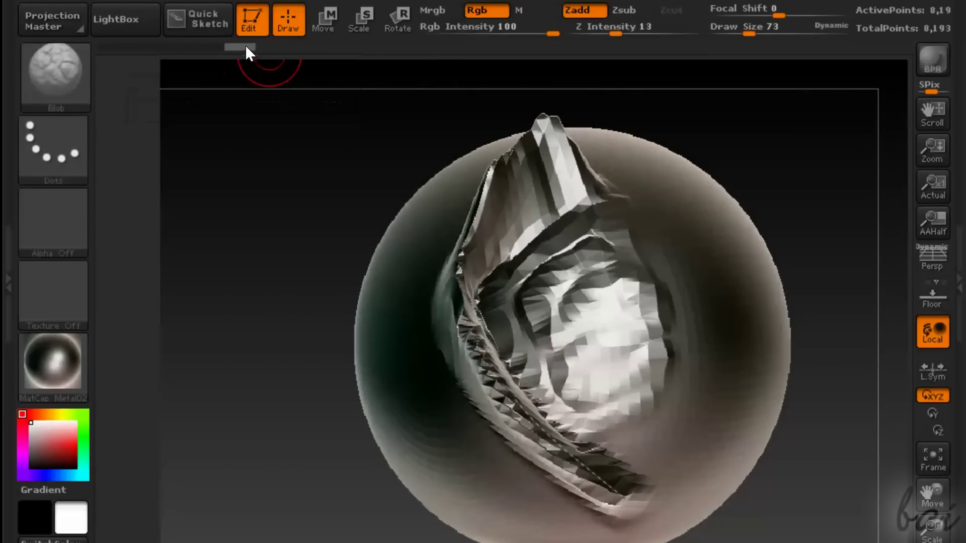
pyautogui.moveTo(221, 48); pyautogui.dragTo(111, 56)
pyautogui.moveTo(754, 31); pyautogui.dragTo(739, 32)
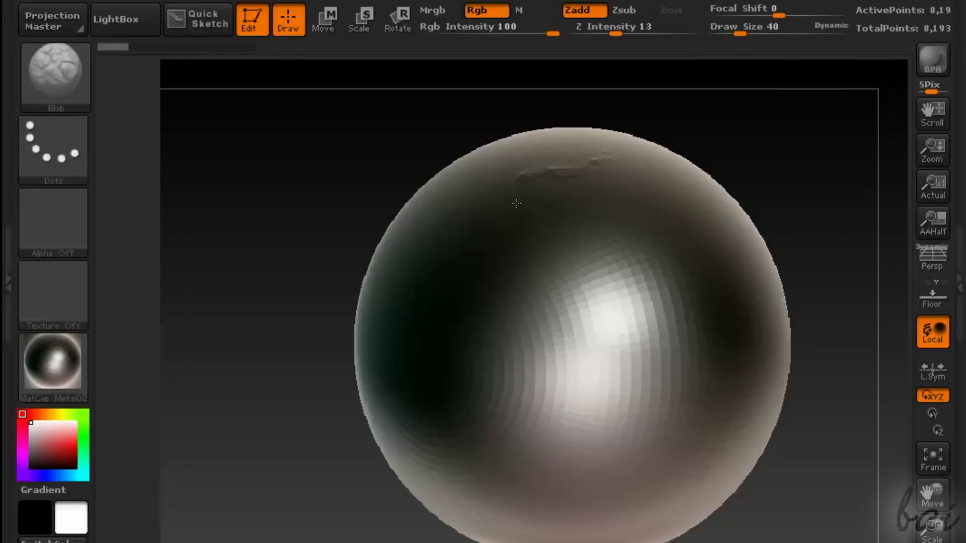
pyautogui.moveTo(584, 259)
pyautogui.mouseDown()
pyautogui.moveTo(601, 302)
pyautogui.moveTo(586, 443)
pyautogui.mouseUp()
# Step: At brush size 287 and Z Intensity 30, raise a ridge and pull a deep displacement curve
pyautogui.moveTo(741, 31)
pyautogui.mouseDown()
pyautogui.moveTo(767, 46)
pyautogui.moveTo(739, 143)
pyautogui.mouseUp()
pyautogui.moveTo(661, 154)
pyautogui.mouseDown()
pyautogui.moveTo(731, 304)
pyautogui.moveTo(718, 415)
pyautogui.mouseUp()
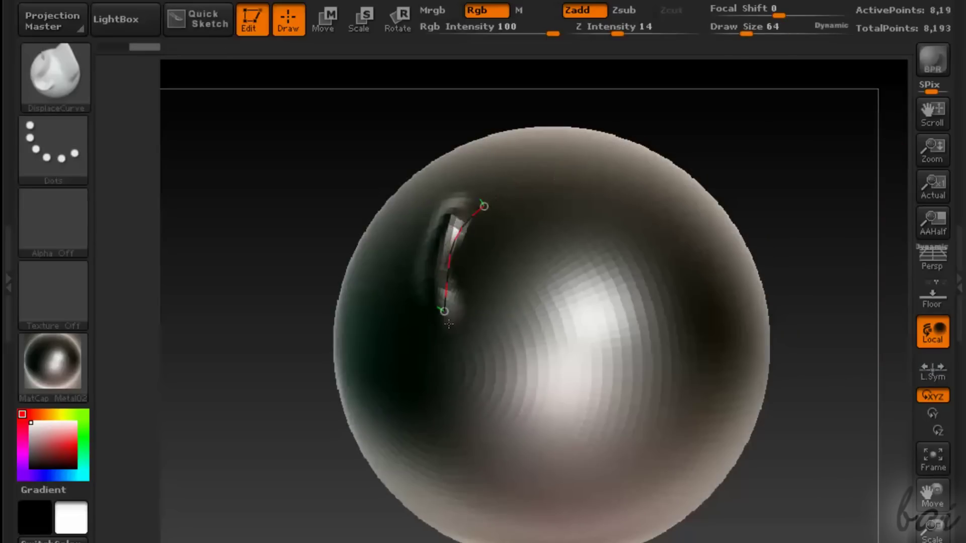
pyautogui.moveTo(458, 320)
pyautogui.mouseDown()
pyautogui.moveTo(521, 430)
pyautogui.moveTo(679, 470)
pyautogui.mouseUp()
pyautogui.moveTo(627, 39); pyautogui.dragTo(649, 38)
pyautogui.moveTo(679, 469); pyautogui.dragTo(679, 256)
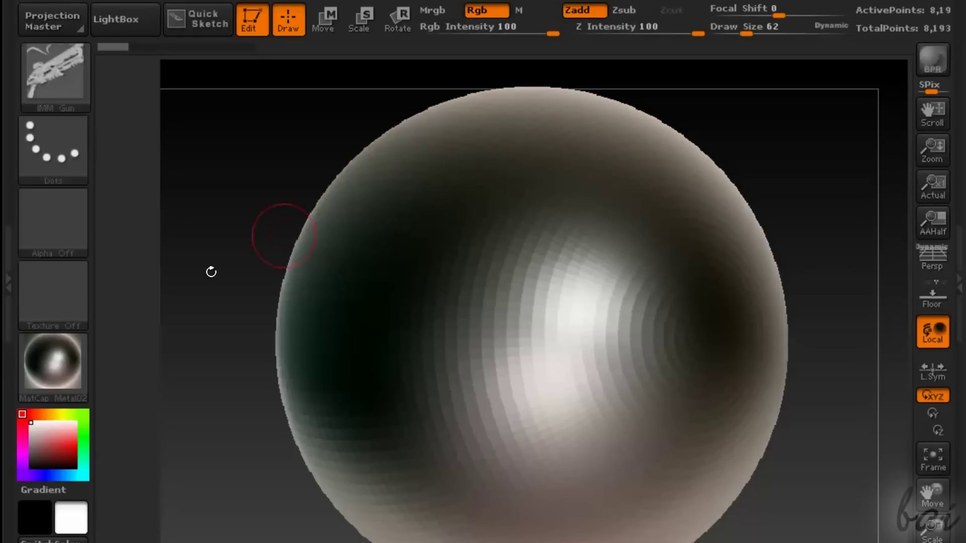
# Step: Try Red Wax, Chrome A, Chrome BrightBlue and ReflectOrange materials, ending back on Red Wax
pyautogui.click(83, 347)
pyautogui.click(136, 157)
pyautogui.click(60, 367)
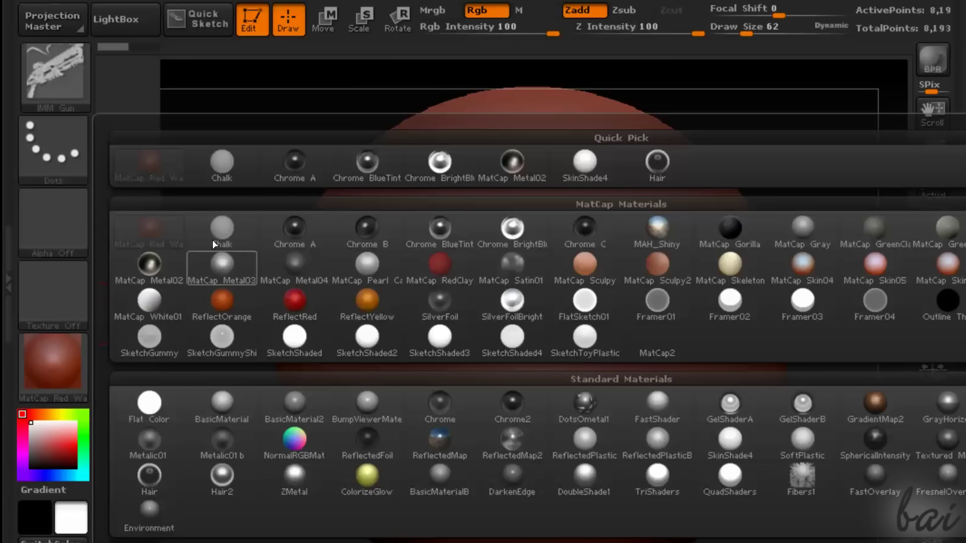
pyautogui.click(295, 162)
pyautogui.click(69, 364)
pyautogui.click(441, 146)
pyautogui.click(78, 370)
pyautogui.click(223, 298)
pyautogui.click(50, 372)
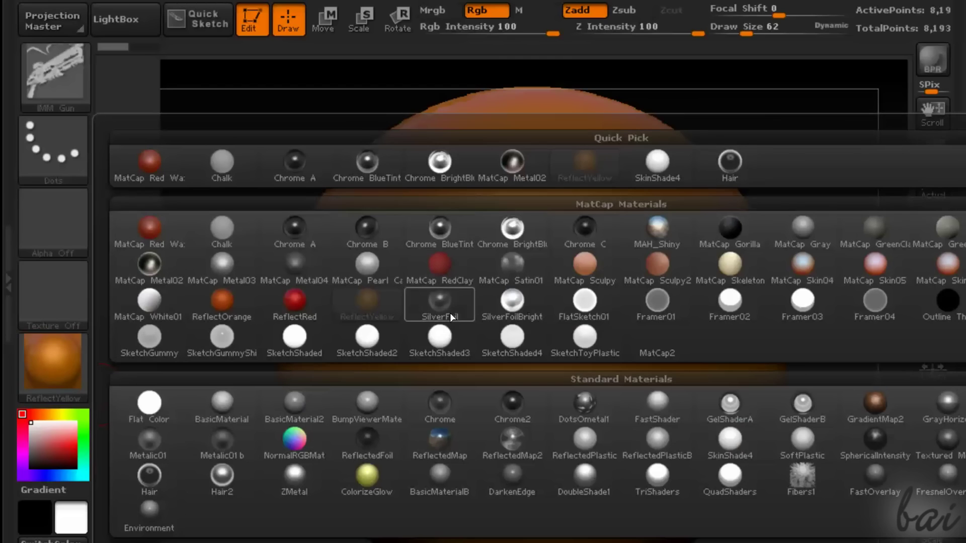
pyautogui.click(149, 157)
# Step: Tint the sphere green, yellow, then blue, and paint a Spray stroke across it
pyautogui.click(65, 363)
pyautogui.click(81, 427)
pyautogui.click(55, 414)
pyautogui.click(45, 474)
pyautogui.click(47, 164)
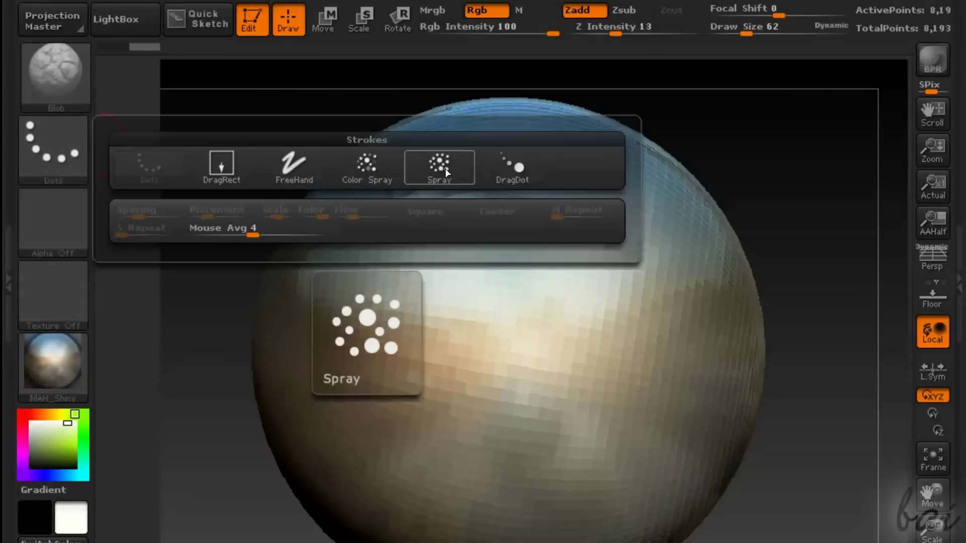
pyautogui.click(431, 168)
pyautogui.moveTo(568, 221)
pyautogui.mouseDown()
pyautogui.moveTo(334, 231)
pyautogui.moveTo(478, 301)
pyautogui.moveTo(584, 278)
pyautogui.mouseUp()
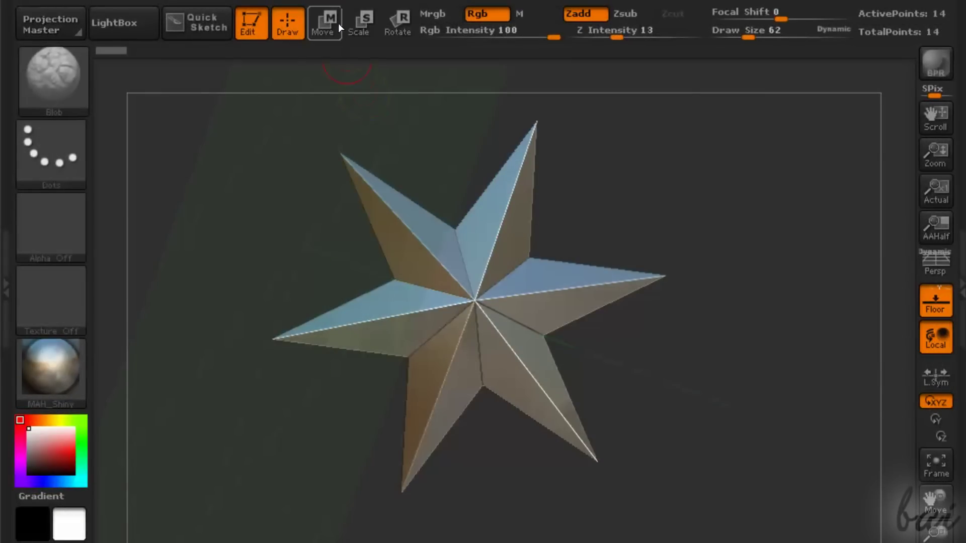
# Step: Move the star up and to the right with the Transpose Move action line
pyautogui.click(336, 22)
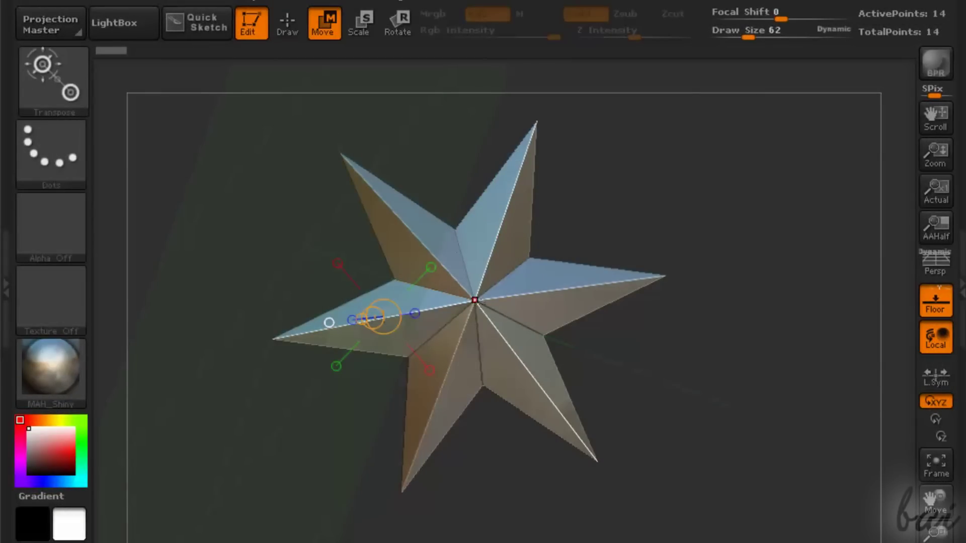
pyautogui.moveTo(474, 300); pyautogui.dragTo(593, 292)
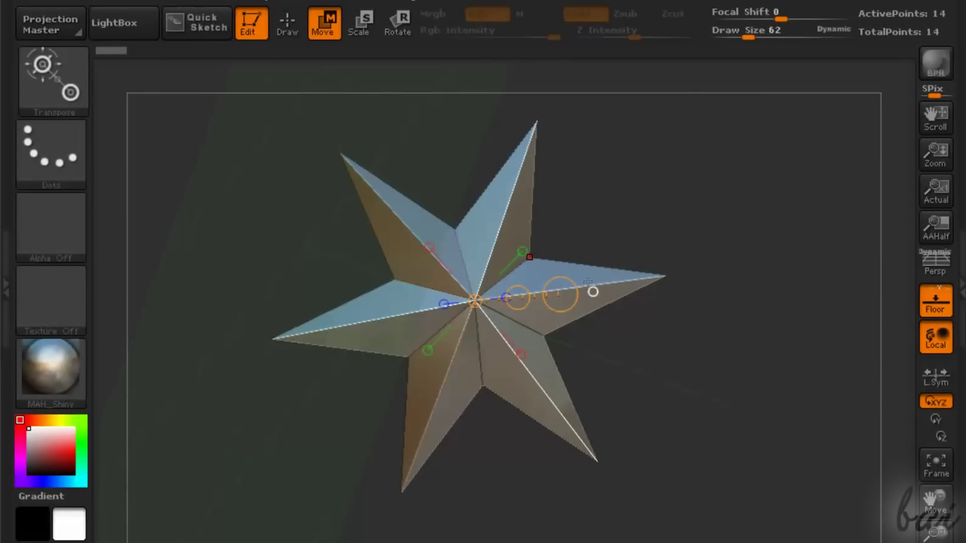
pyautogui.moveTo(534, 257); pyautogui.dragTo(478, 211)
pyautogui.click(454, 230)
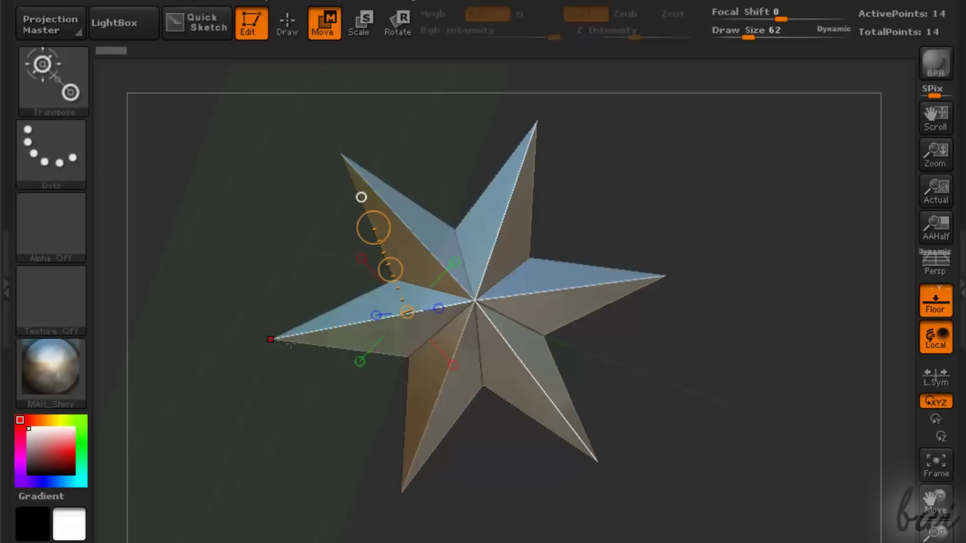
pyautogui.click(277, 336)
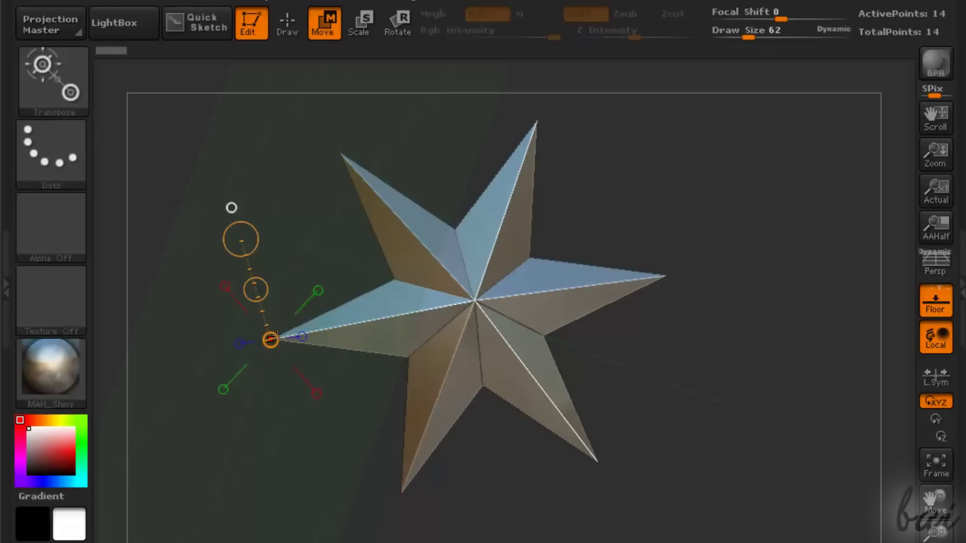
pyautogui.moveTo(270, 340); pyautogui.dragTo(152, 464)
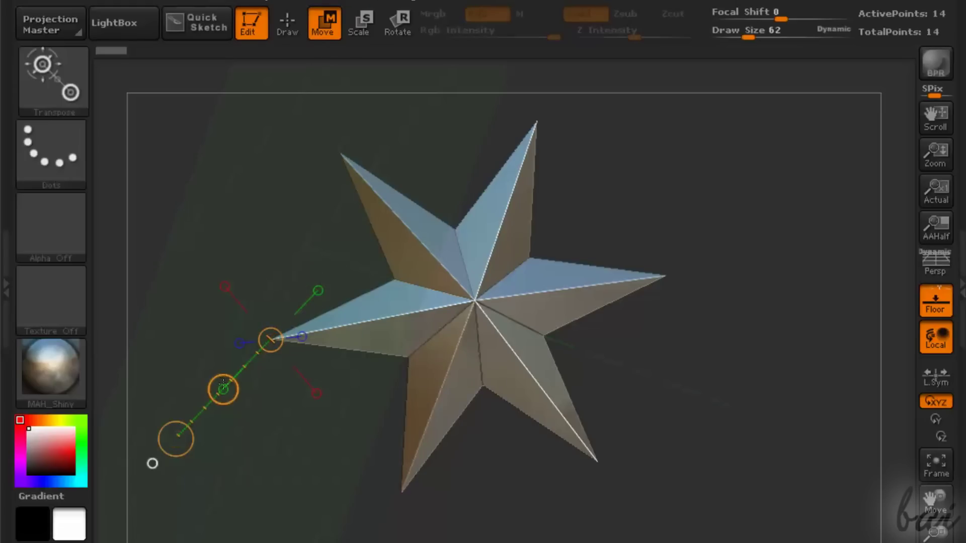
pyautogui.moveTo(223, 387); pyautogui.dragTo(370, 375)
# Step: Step back to an earlier star state, then rotate the star around its centre
pyautogui.click(234, 51)
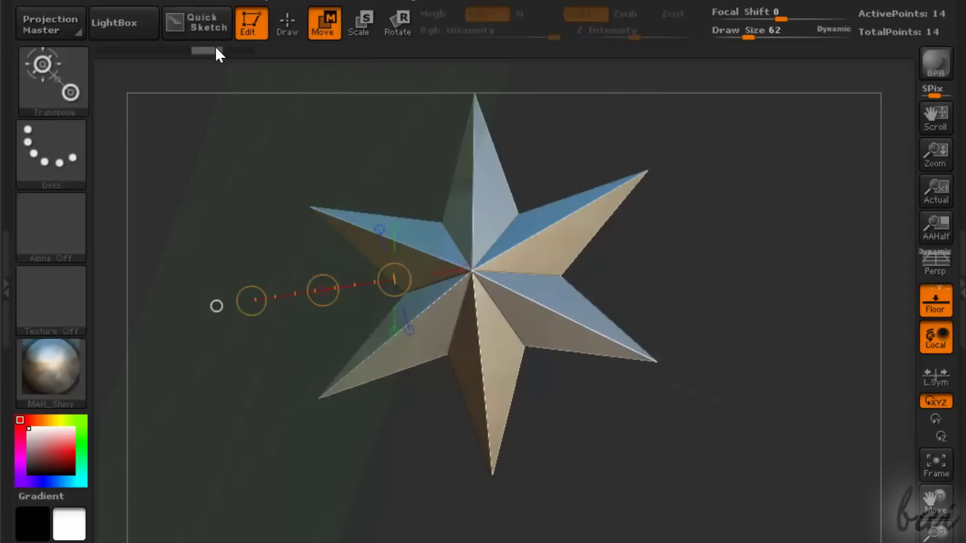
pyautogui.moveTo(347, 272); pyautogui.dragTo(282, 267)
pyautogui.hotkey('ctrl', 'z')
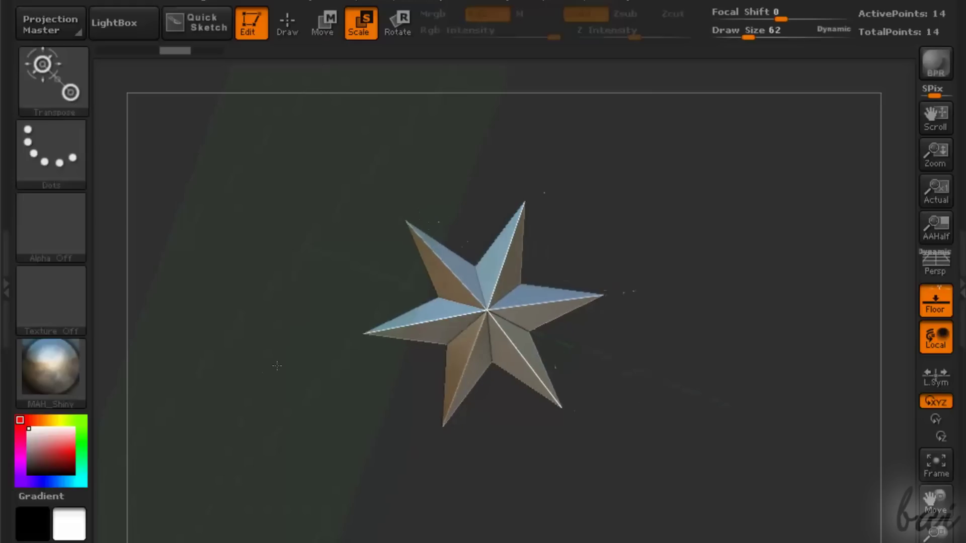
pyautogui.press('w')
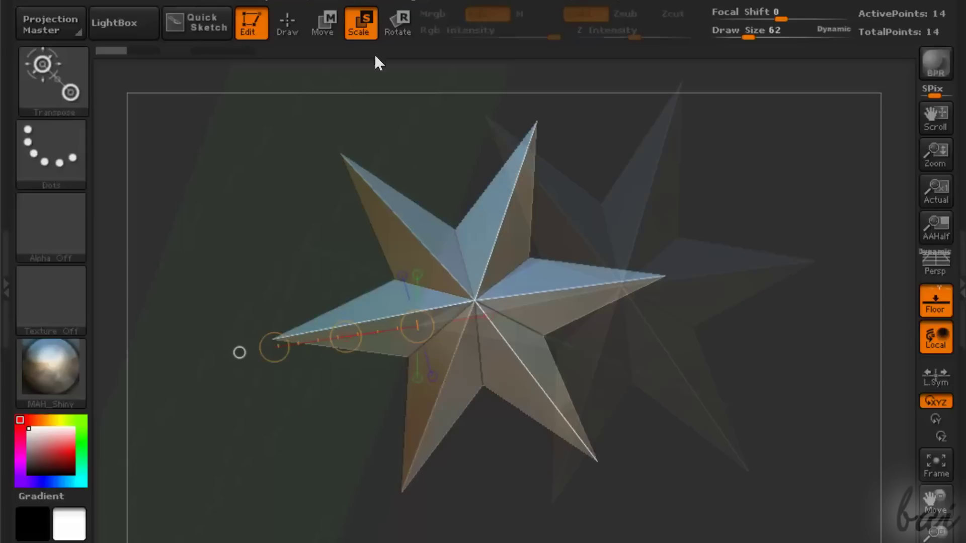
pyautogui.click(390, 23)
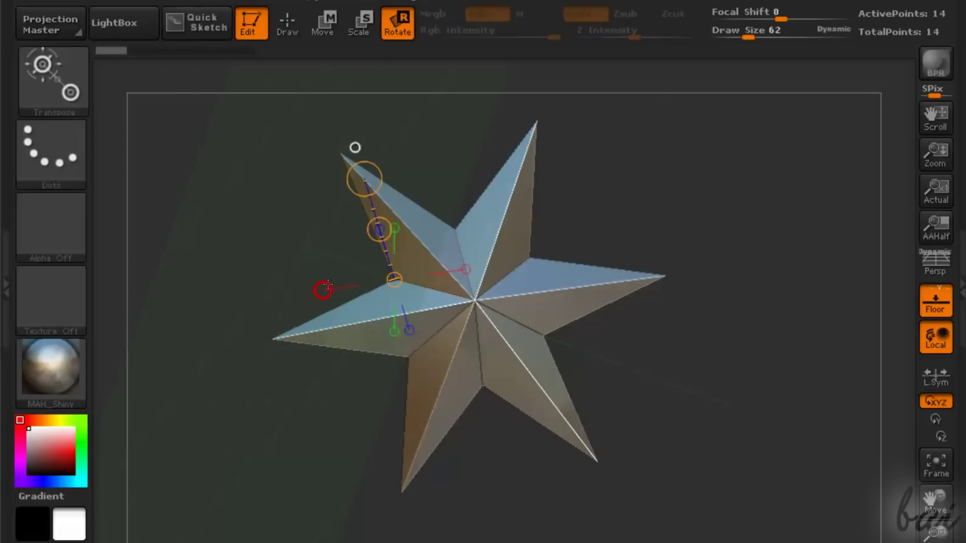
pyautogui.moveTo(328, 287); pyautogui.dragTo(180, 166)
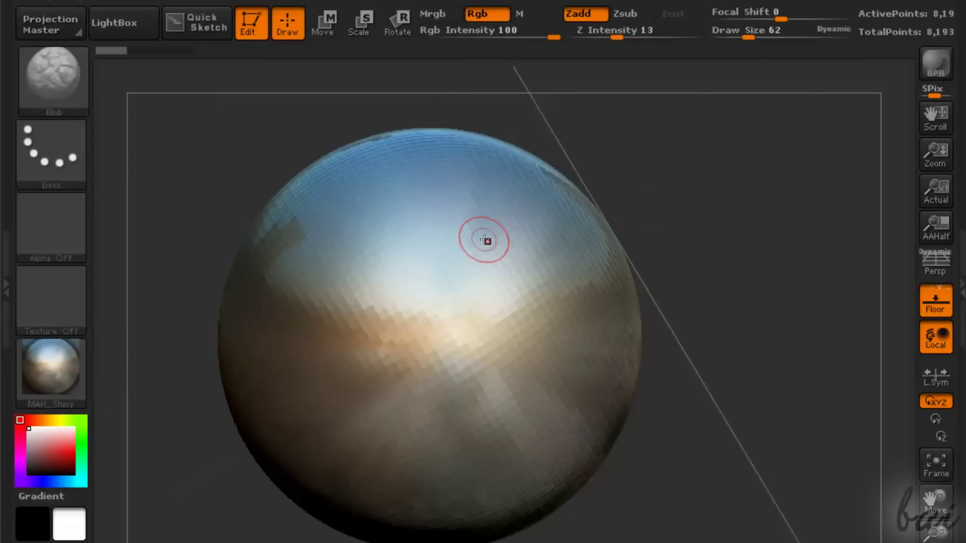
# Step: Mask the upper sphere at brush size 156, sculpt a dent, then undo the stroke
pyautogui.press('ctrl')
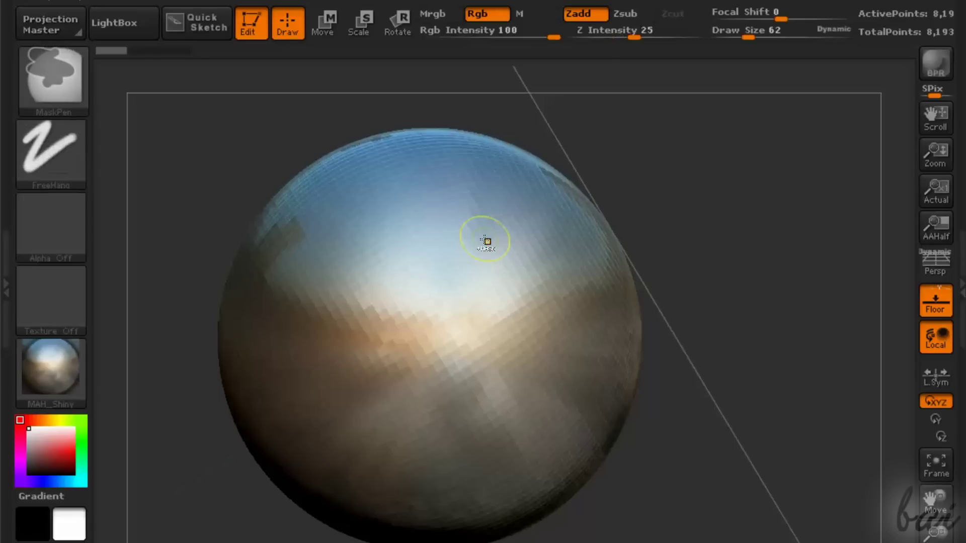
pyautogui.moveTo(575, 293)
pyautogui.keyDown('ctrl'); pyautogui.mouseDown(button='right')
pyautogui.moveTo(363, 62)
pyautogui.moveTo(655, 502)
pyautogui.moveTo(451, 267)
pyautogui.moveTo(483, 375)
pyautogui.mouseUp(button='right'); pyautogui.keyUp('ctrl')
pyautogui.moveTo(767, 32); pyautogui.dragTo(768, 40)
pyautogui.moveTo(394, 222)
pyautogui.keyDown('ctrl'); pyautogui.mouseDown()
pyautogui.moveTo(397, 212)
pyautogui.moveTo(433, 258)
pyautogui.moveTo(470, 335)
pyautogui.moveTo(508, 241)
pyautogui.moveTo(413, 223)
pyautogui.moveTo(394, 345)
pyautogui.moveTo(416, 372)
pyautogui.mouseUp(); pyautogui.keyUp('ctrl')
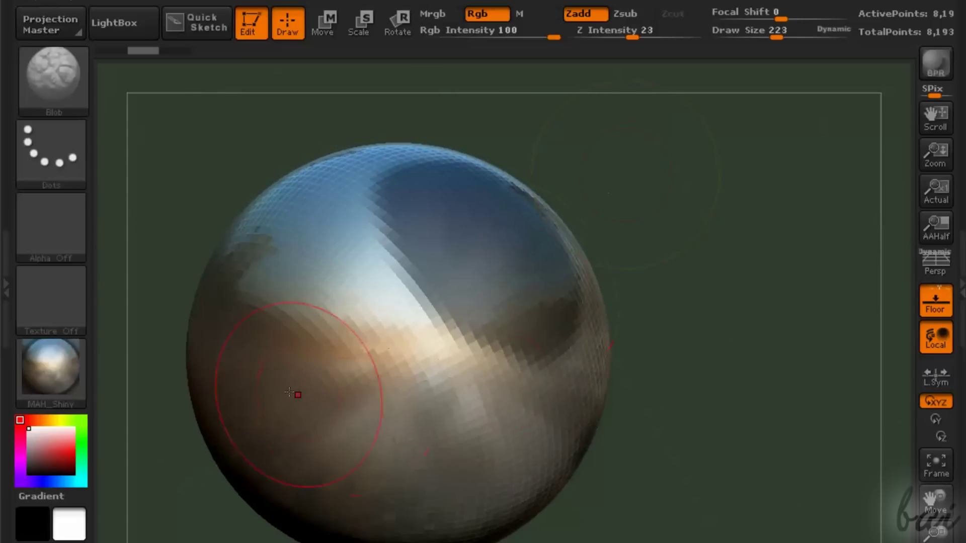
pyautogui.moveTo(297, 394)
pyautogui.mouseDown()
pyautogui.moveTo(225, 351)
pyautogui.moveTo(272, 352)
pyautogui.moveTo(480, 312)
pyautogui.moveTo(523, 347)
pyautogui.moveTo(578, 357)
pyautogui.moveTo(603, 302)
pyautogui.moveTo(519, 212)
pyautogui.mouseUp()
pyautogui.moveTo(422, 206)
pyautogui.mouseDown()
pyautogui.moveTo(367, 236)
pyautogui.moveTo(352, 282)
pyautogui.mouseUp()
pyautogui.moveTo(679, 211); pyautogui.dragTo(657, 285)
pyautogui.hotkey('ctrl', 'z')
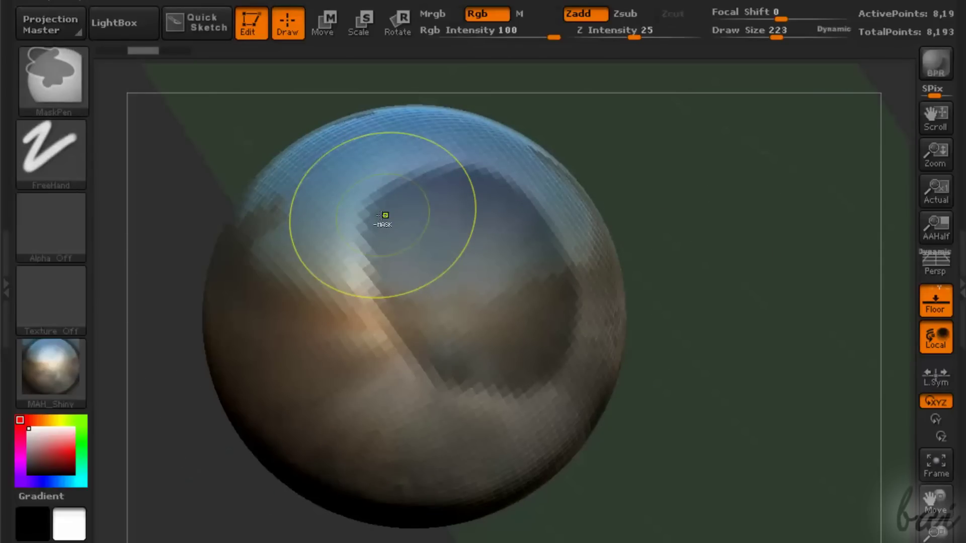
# Step: Erase the mask and draw a second spiky stroke down the sphere
pyautogui.moveTo(384, 215)
pyautogui.keyDown('ctrl'); pyautogui.keyDown('alt'); pyautogui.mouseDown()
pyautogui.moveTo(403, 225)
pyautogui.moveTo(452, 300)
pyautogui.moveTo(497, 327)
pyautogui.moveTo(511, 267)
pyautogui.moveTo(503, 191)
pyautogui.mouseUp(); pyautogui.keyUp('alt'); pyautogui.keyUp('ctrl')
pyautogui.moveTo(429, 166)
pyautogui.mouseDown()
pyautogui.moveTo(484, 231)
pyautogui.moveTo(420, 190)
pyautogui.moveTo(405, 289)
pyautogui.moveTo(415, 307)
pyautogui.mouseUp()
pyautogui.keyDown('ctrl'); pyautogui.moveTo(411, 202); pyautogui.dragTo(562, 140, button='right'); pyautogui.keyUp('ctrl')
pyautogui.moveTo(559, 140)
pyautogui.mouseDown()
pyautogui.moveTo(566, 166)
pyautogui.moveTo(532, 410)
pyautogui.mouseUp()
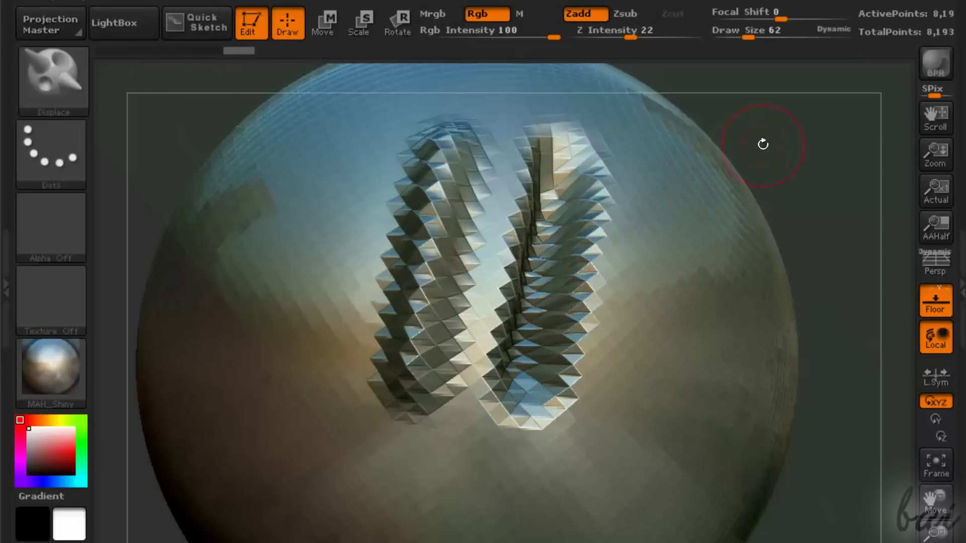
pyautogui.moveTo(765, 145); pyautogui.dragTo(453, 236)
# Step: Clip the sphere into a slab with ClipRect and orbit to inspect its sides
pyautogui.press('ctrl')
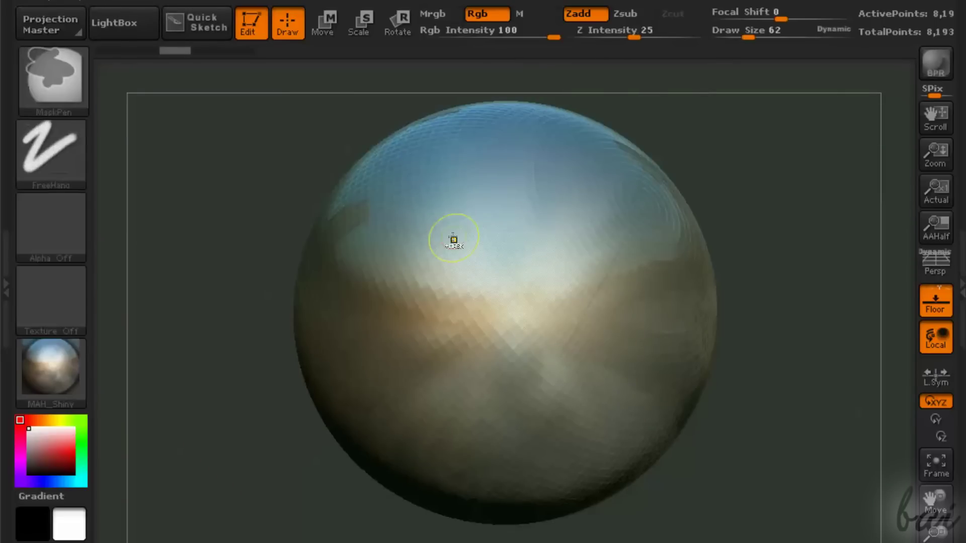
pyautogui.hotkey('ctrl', 'shift')
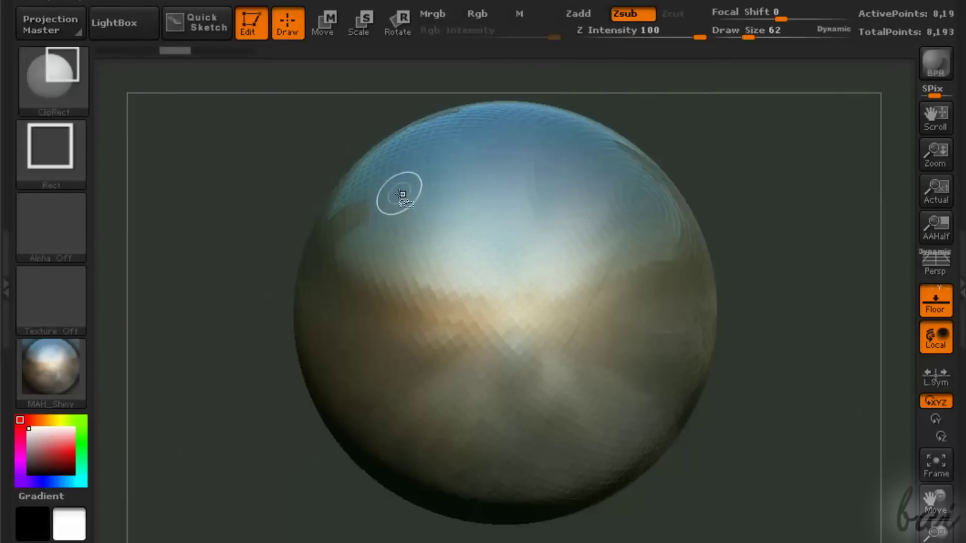
pyautogui.keyDown('ctrl'); pyautogui.keyDown('shift'); pyautogui.moveTo(431, 207); pyautogui.dragTo(639, 393); pyautogui.keyUp('shift'); pyautogui.keyUp('ctrl')
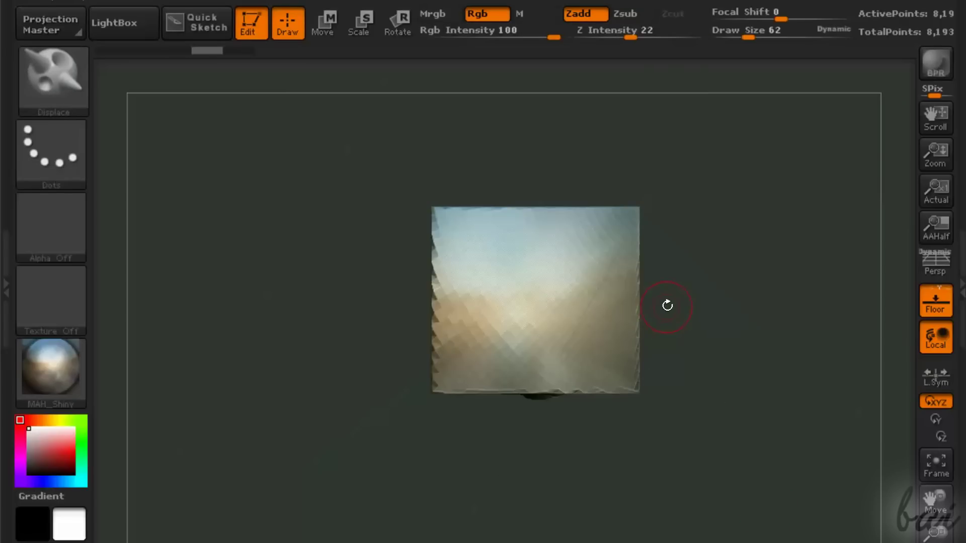
pyautogui.keyDown('alt'); pyautogui.moveTo(675, 309); pyautogui.dragTo(669, 303); pyautogui.keyUp('alt')
pyautogui.moveTo(777, 328); pyautogui.dragTo(694, 205)
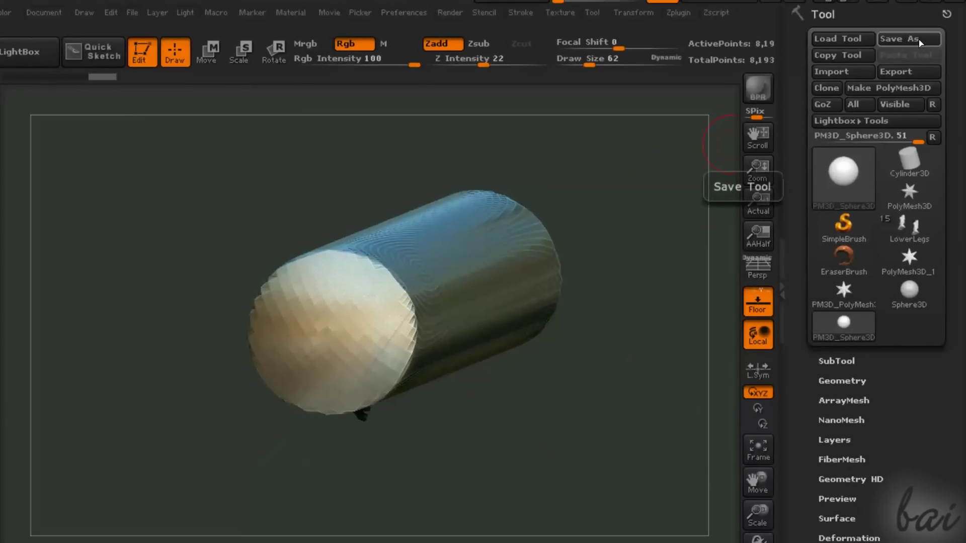
# Step: Save the current tool to the Desktop as Conductor.ztl
pyautogui.click(917, 39)
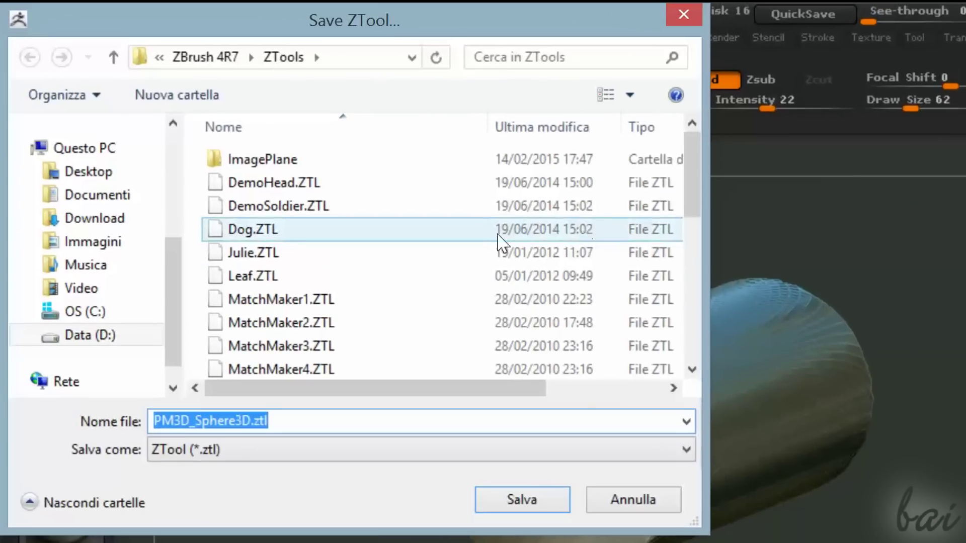
pyautogui.scroll(3, 155, 242)
pyautogui.click(88, 158)
pyautogui.write('Co')
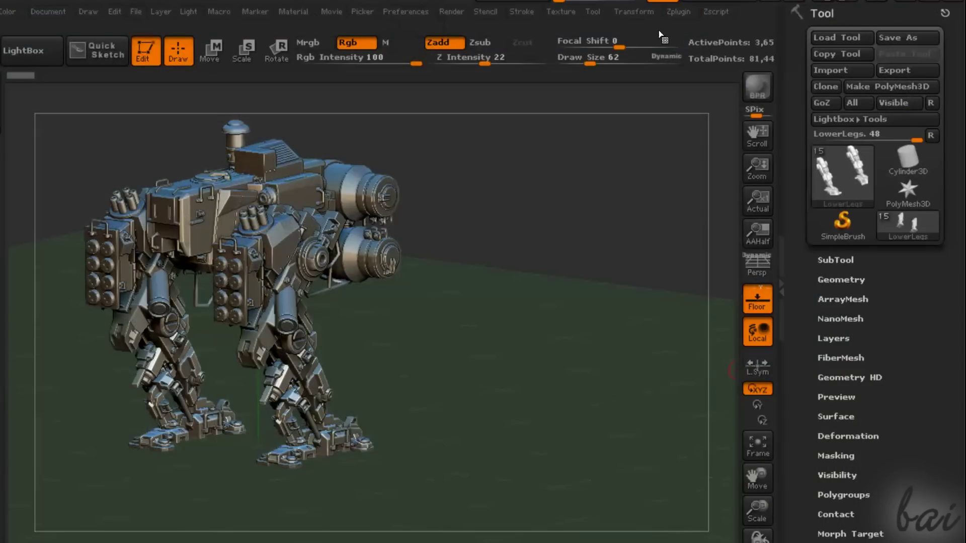
# Step: Load the Conductor.ZTL tool back from the Desktop
pyautogui.click(834, 43)
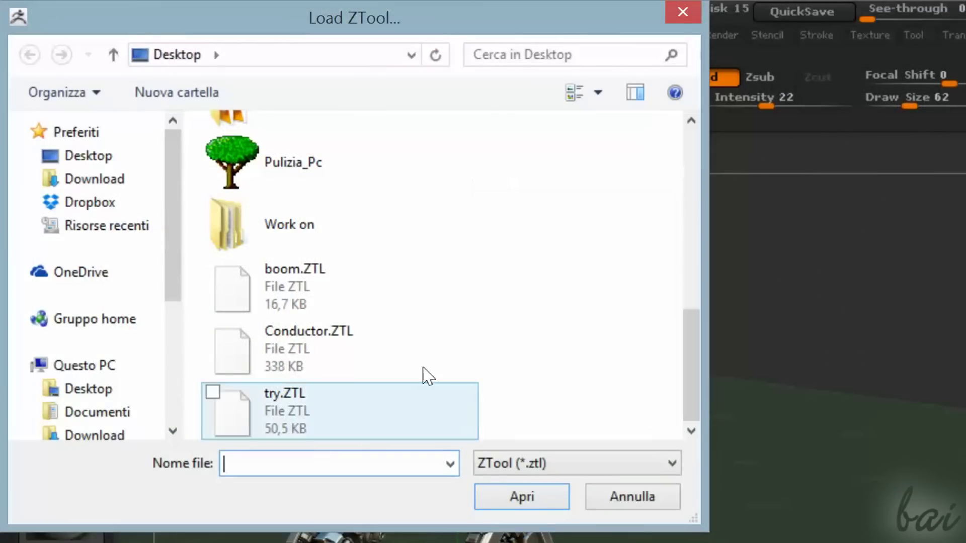
pyautogui.click(370, 344)
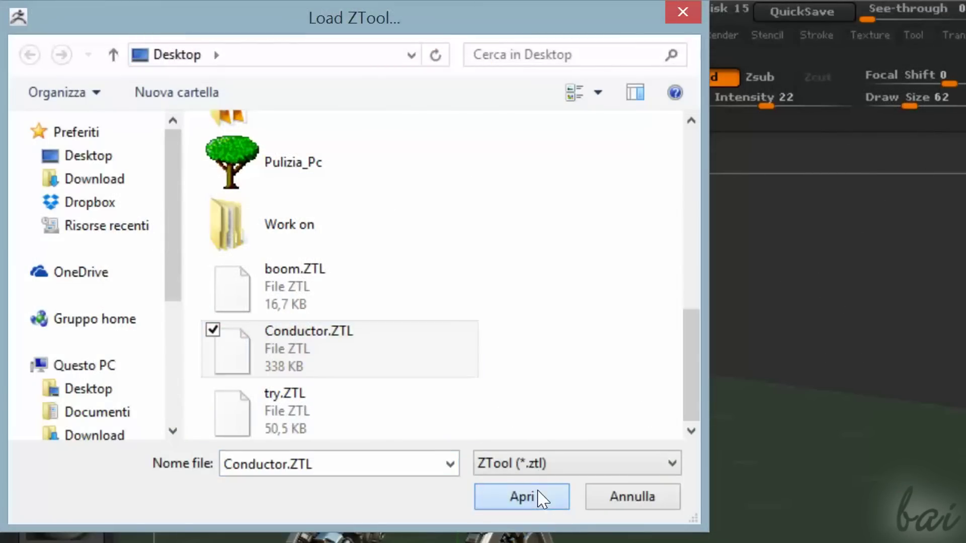
pyautogui.click(549, 503)
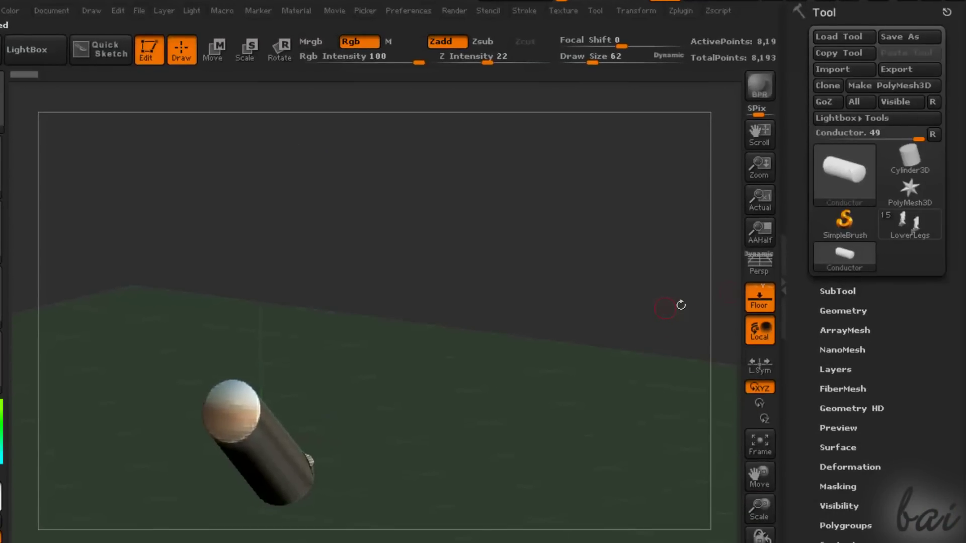
# Step: Draw the Conductor cylinder on the canvas, delete the extra subtool, and view it from above
pyautogui.click(913, 224)
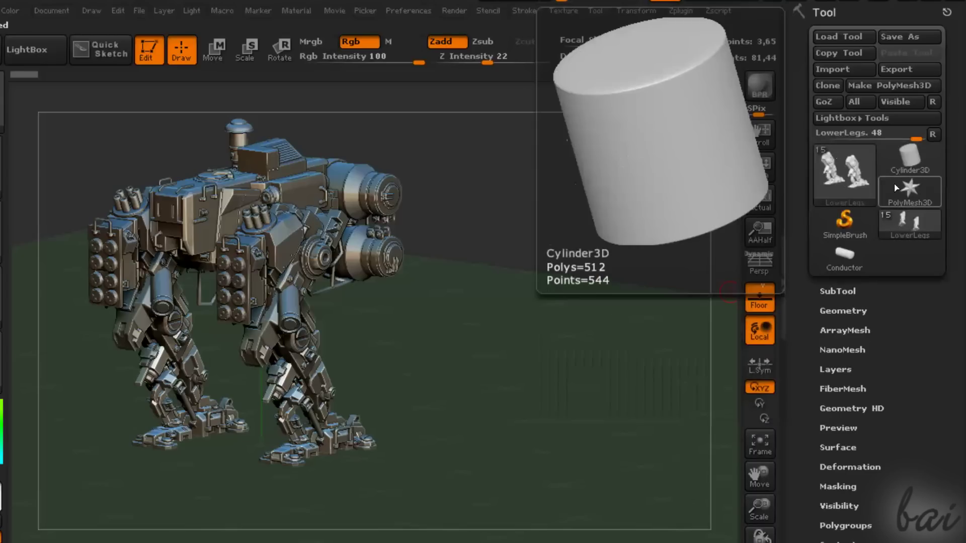
pyautogui.click(845, 261)
pyautogui.moveTo(845, 263)
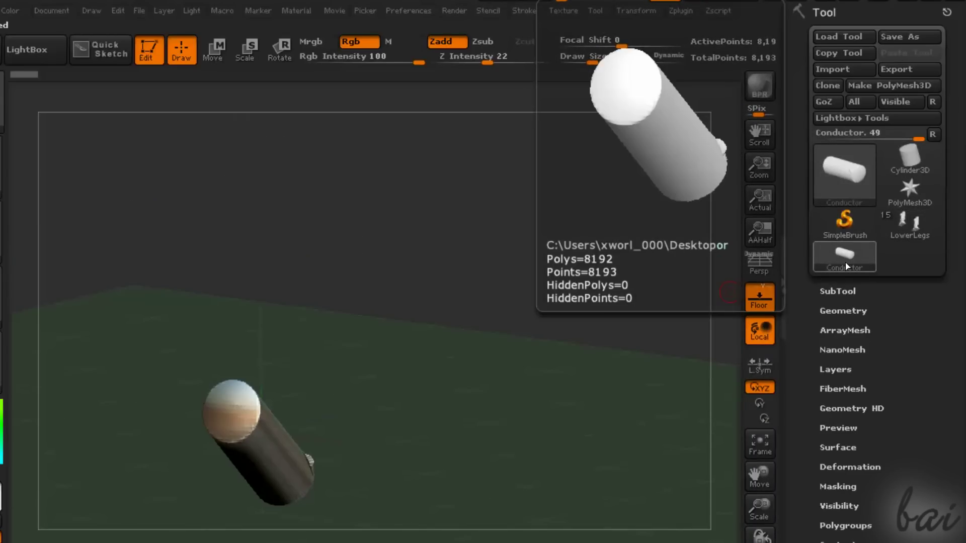
pyautogui.click(909, 157)
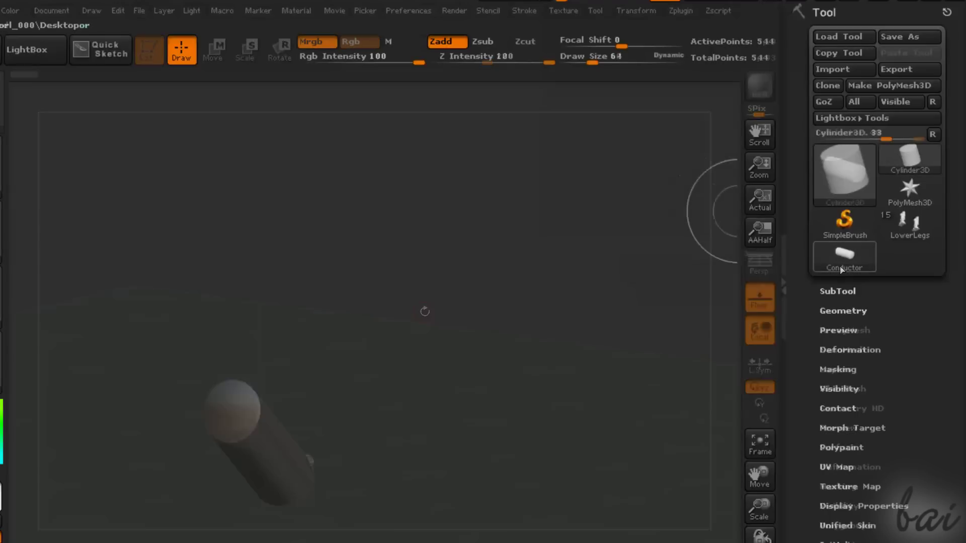
pyautogui.click(843, 269)
pyautogui.moveTo(216, 259); pyautogui.dragTo(417, 279)
pyautogui.click(848, 292)
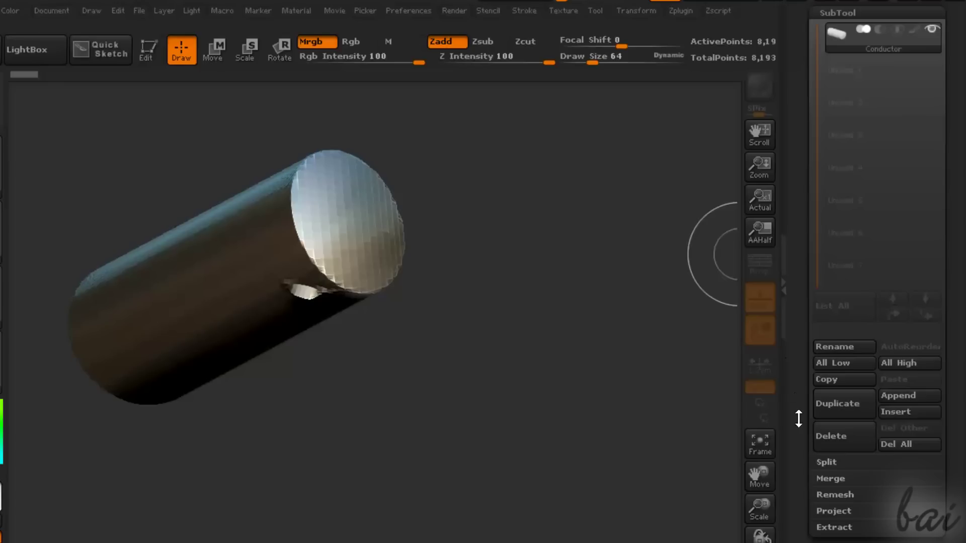
pyautogui.click(833, 442)
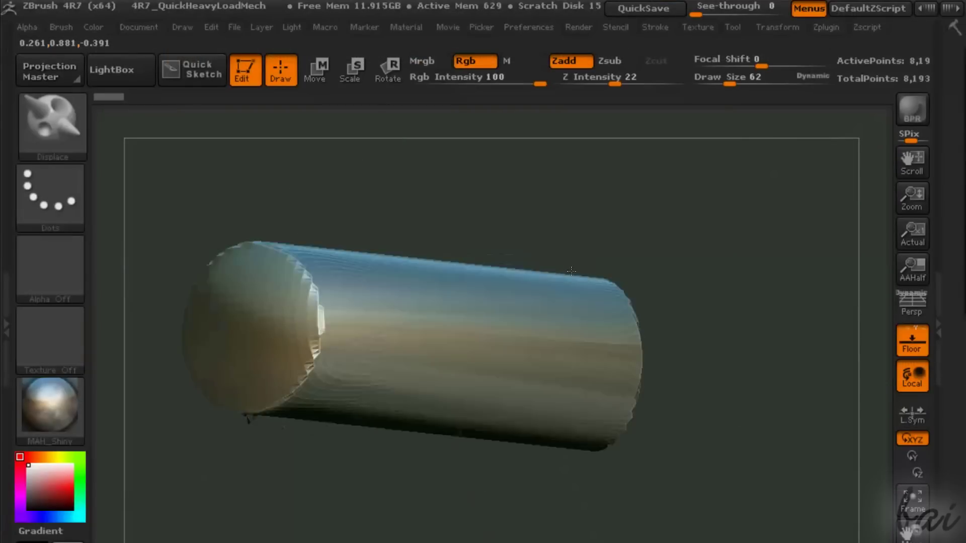
pyautogui.moveTo(571, 271); pyautogui.dragTo(642, 229)
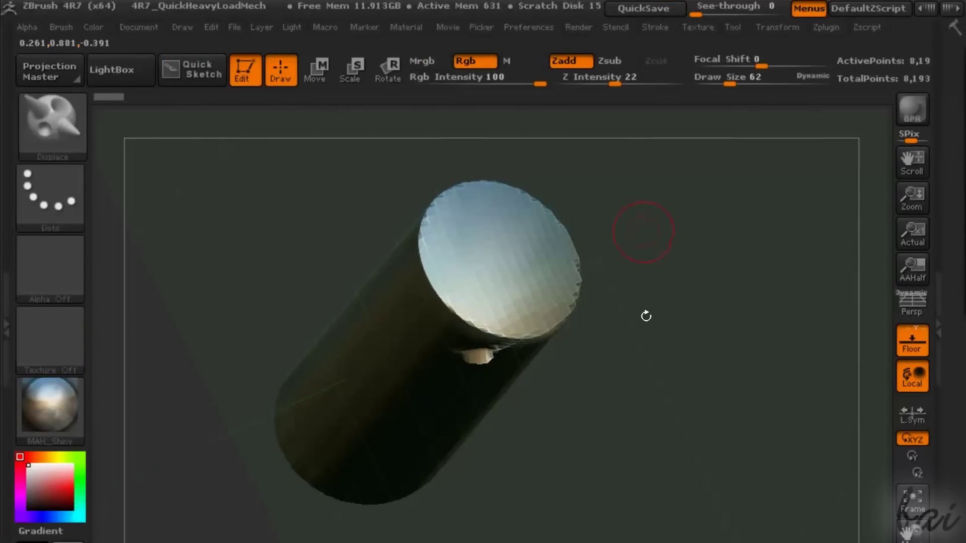
# Step: Save Conductor.zbr to the Desktop, then Save As again choosing Save The Document
pyautogui.moveTo(631, 341); pyautogui.dragTo(595, 411)
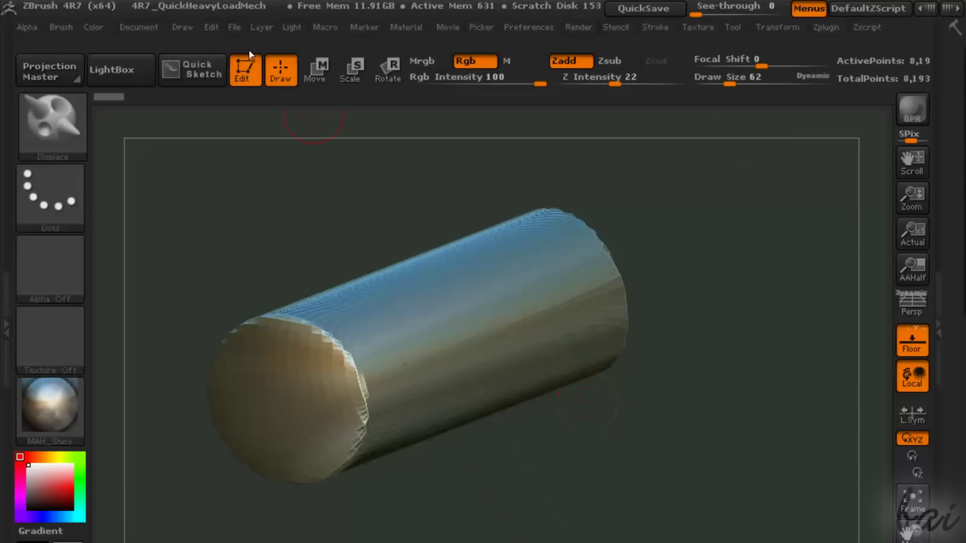
pyautogui.click(211, 31)
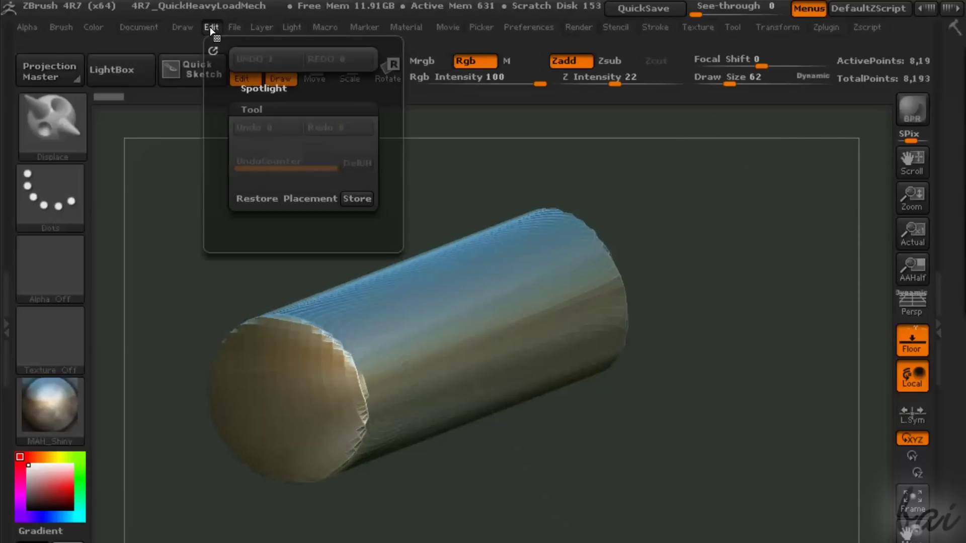
pyautogui.click(166, 56)
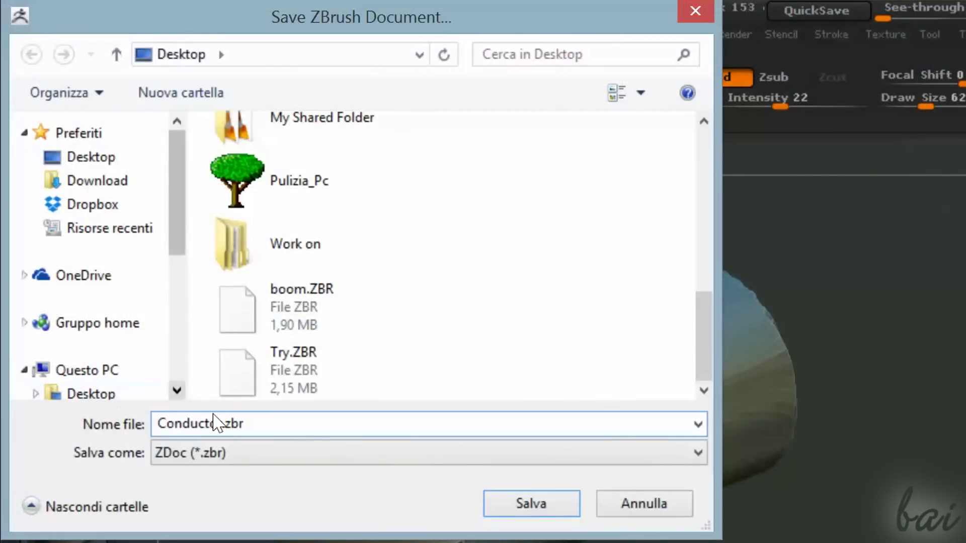
pyautogui.click(557, 500)
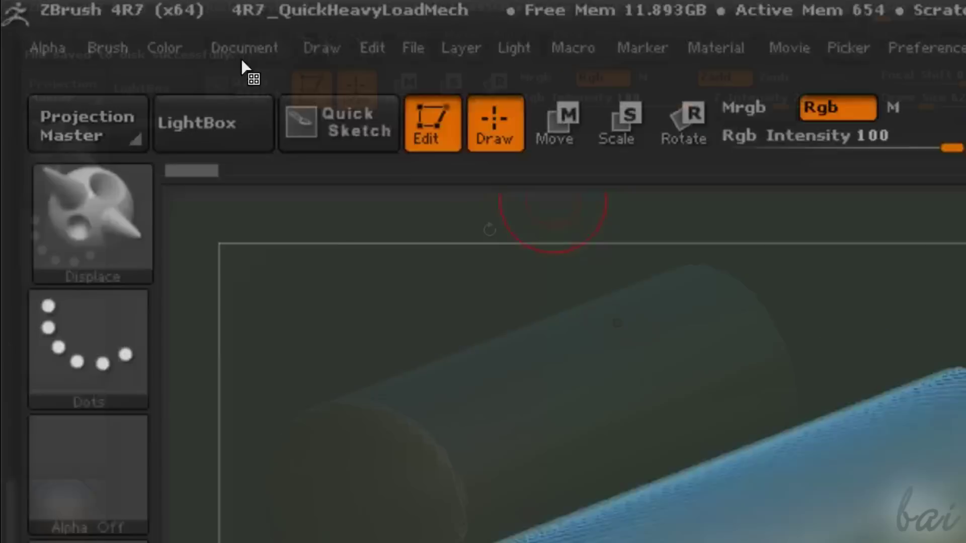
pyautogui.click(176, 35)
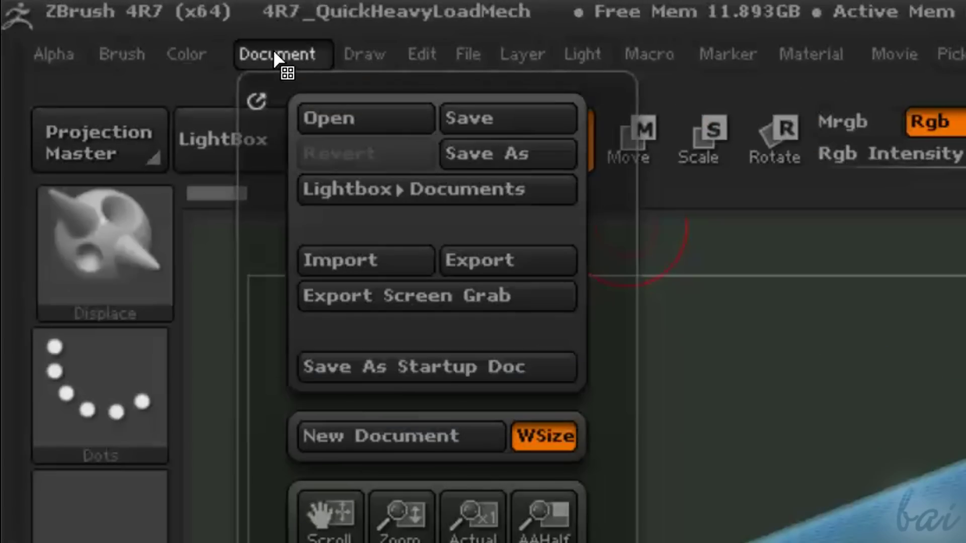
pyautogui.click(521, 159)
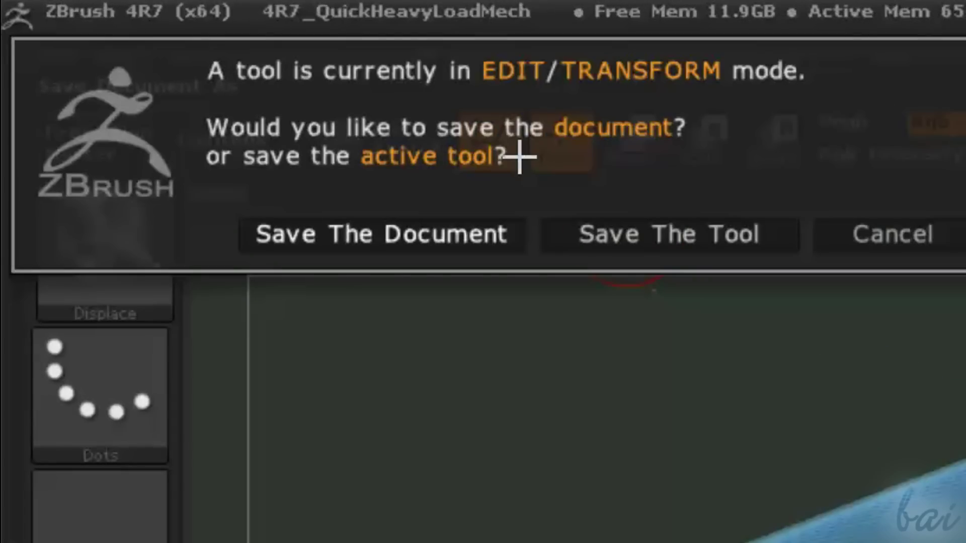
pyautogui.click(463, 234)
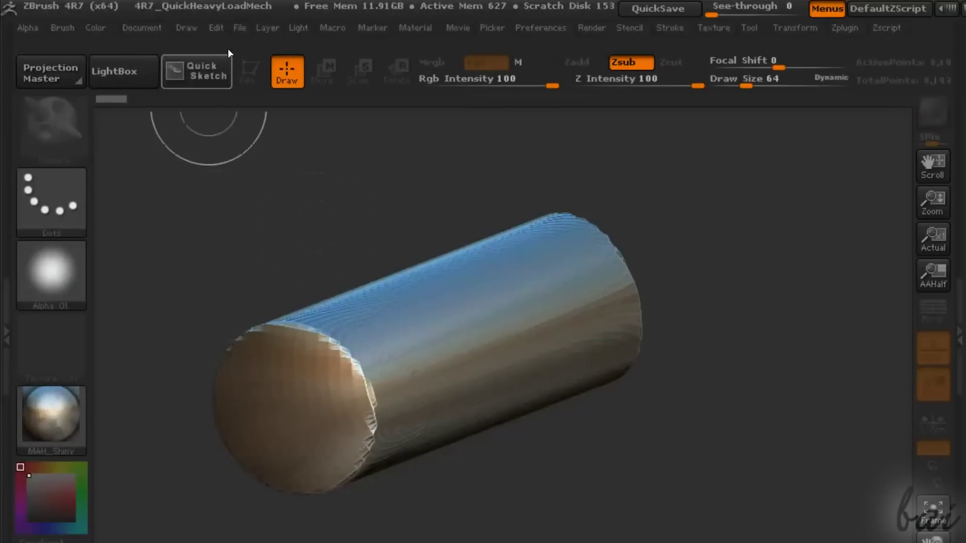